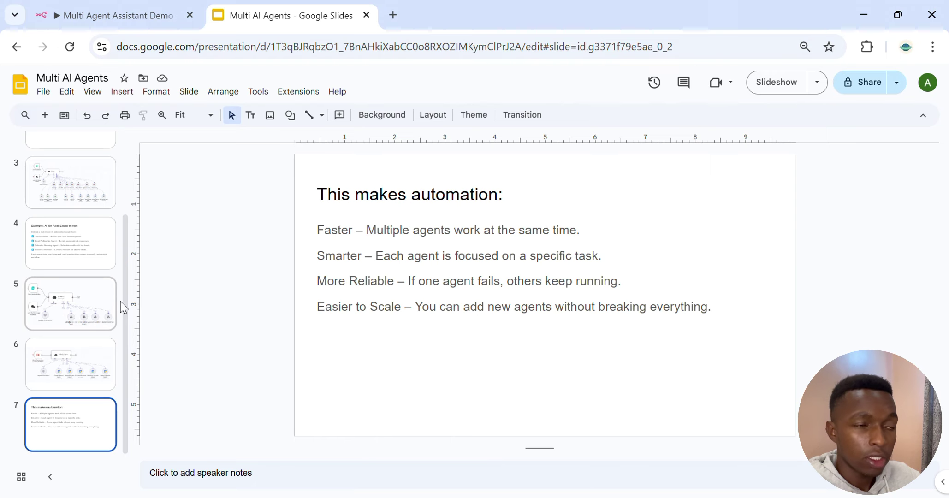
# Switch to the n8n Multi Agent Assistant Demo workflow and examine the AI Agent with its connected tool nodes
pyautogui.click(103, 19)
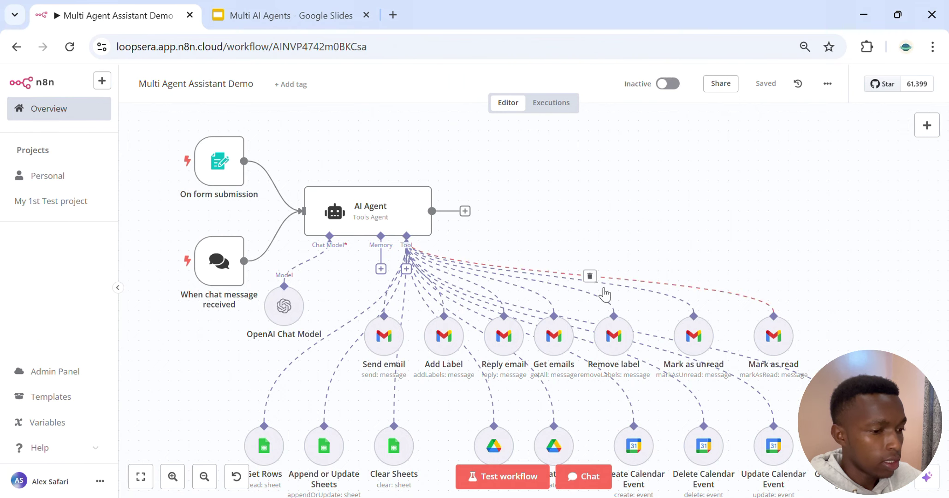
pyautogui.scroll(-1, 605, 294)
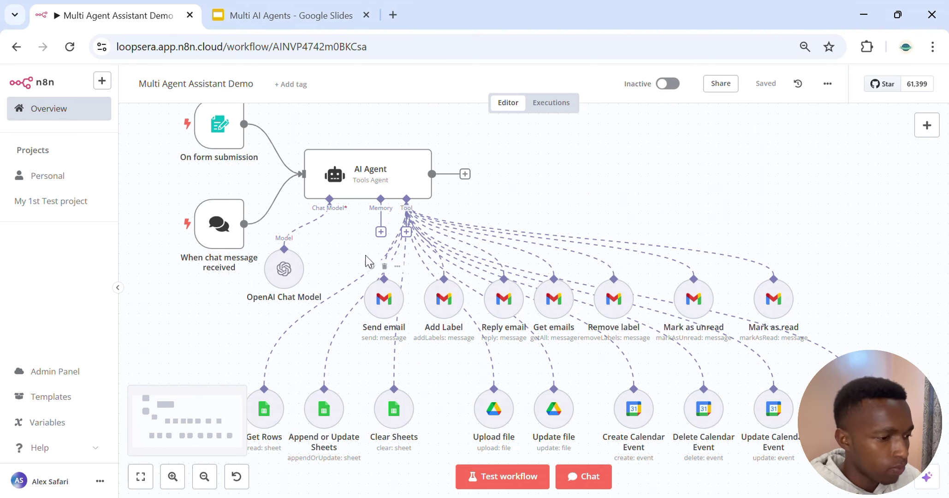
pyautogui.scroll(-2, 542, 288)
pyautogui.scroll(2, 542, 288)
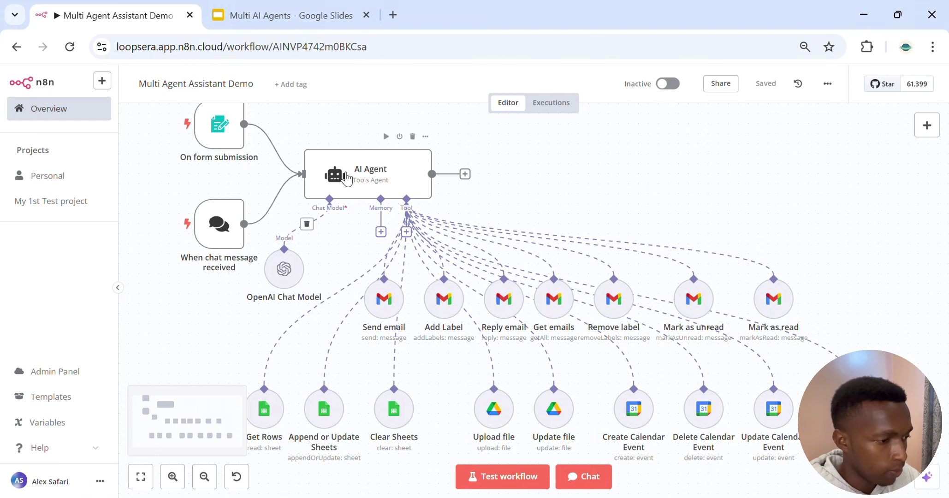
pyautogui.hscroll(2, 346, 182)
pyautogui.hscroll(2, 346, 183)
pyautogui.scroll(-3, 346, 194)
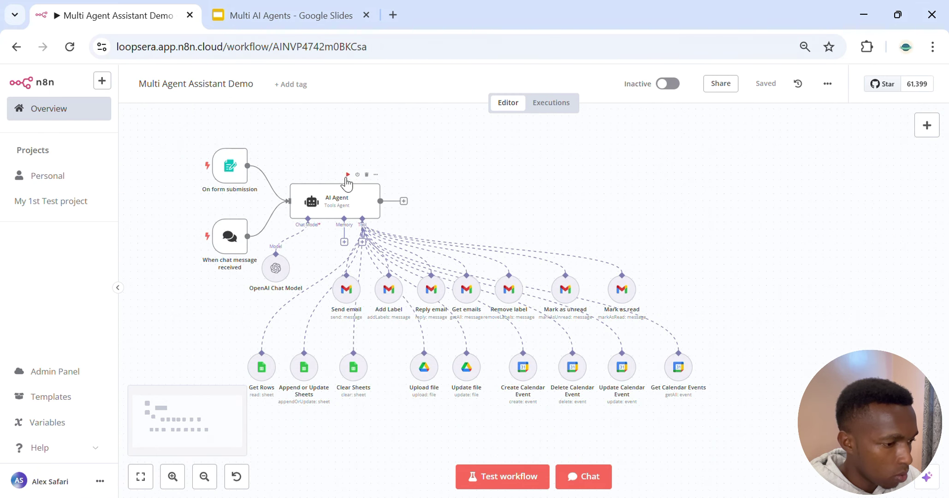
pyautogui.moveTo(707, 274); pyautogui.dragTo(309, 298)
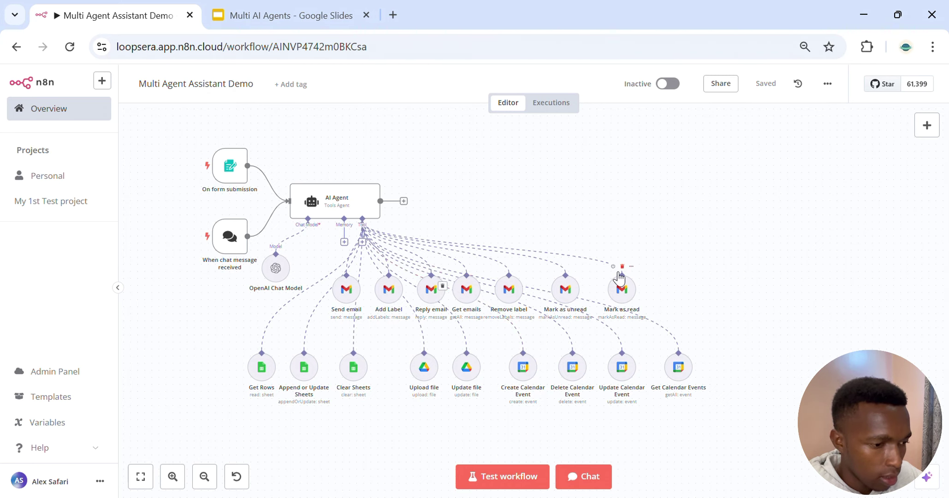
# Delete all Gmail, Google Sheets, Google Drive and Google Calendar tool nodes attached to the AI Agent
pyautogui.click(623, 266)
pyautogui.click(565, 267)
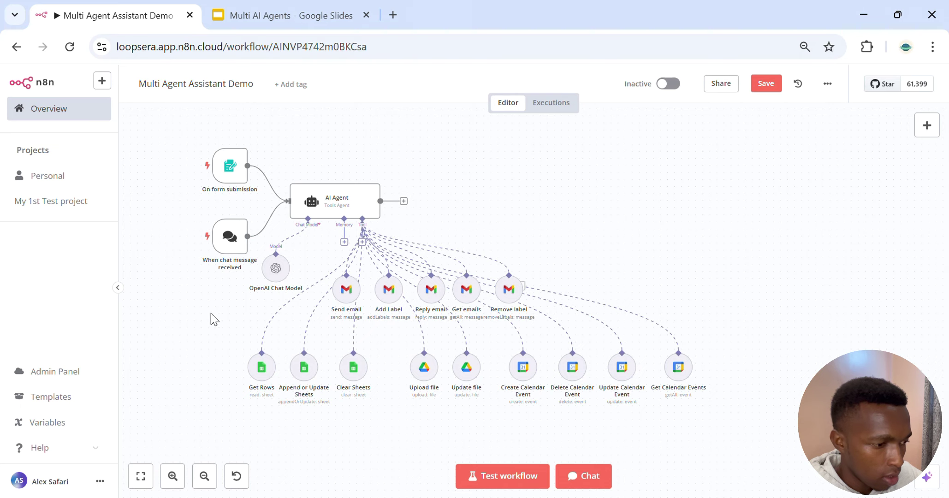
pyautogui.moveTo(212, 303); pyautogui.dragTo(788, 429)
pyautogui.press('Delete')
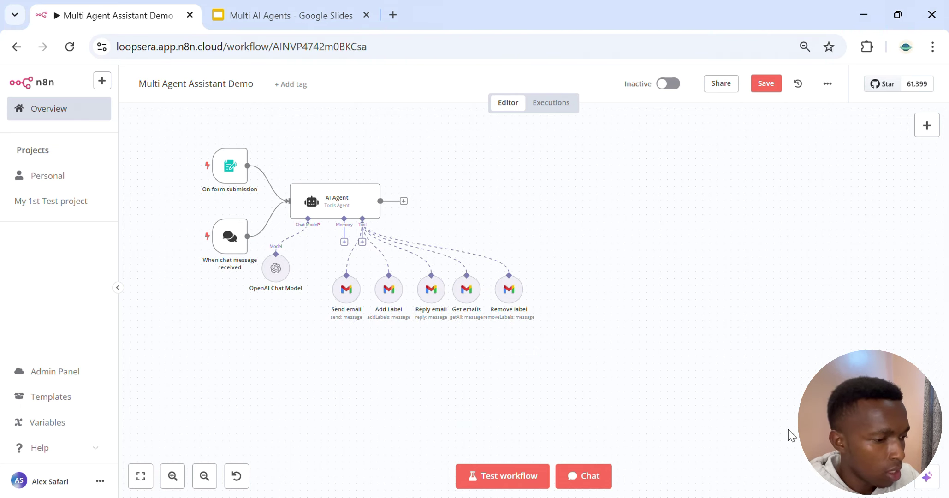
pyautogui.moveTo(679, 236); pyautogui.dragTo(336, 422)
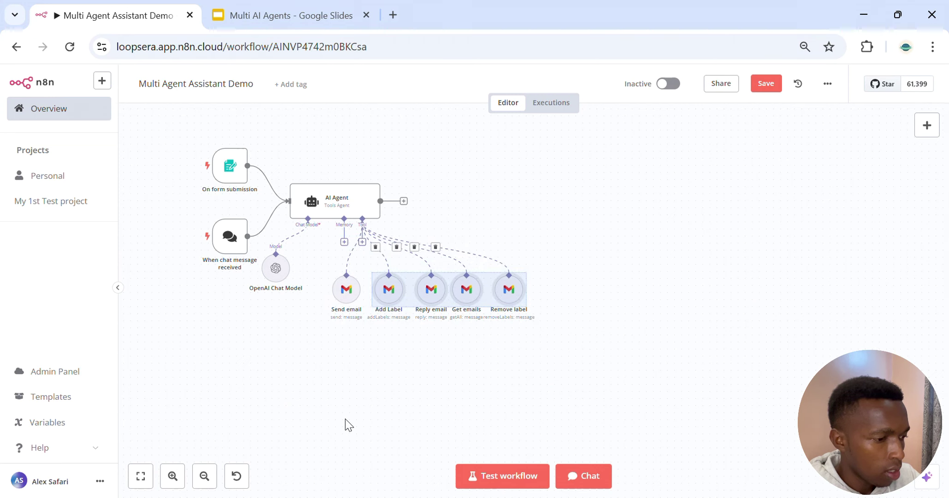
pyautogui.press('Delete')
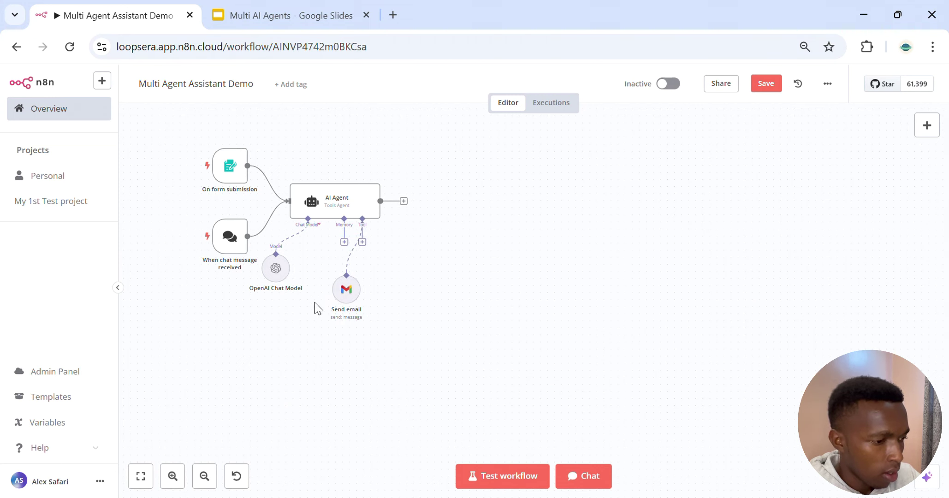
pyautogui.moveTo(315, 302); pyautogui.dragTo(403, 270)
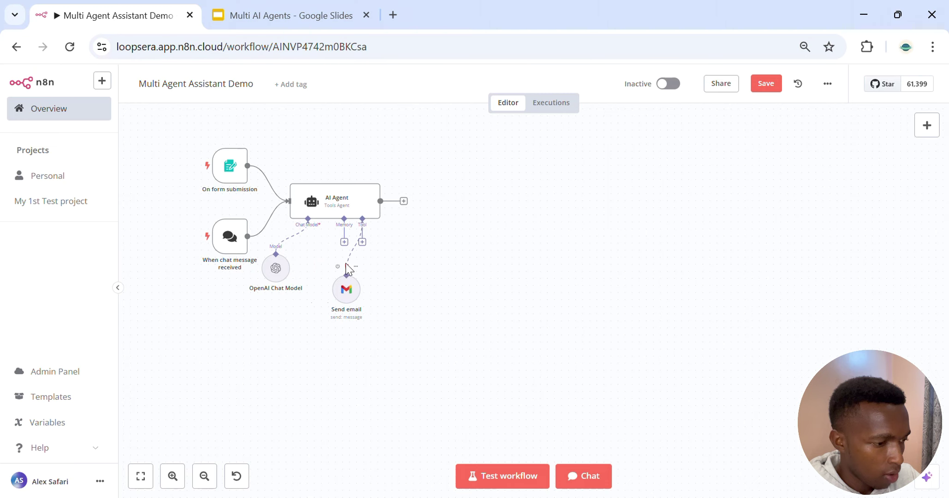
pyautogui.click(347, 270)
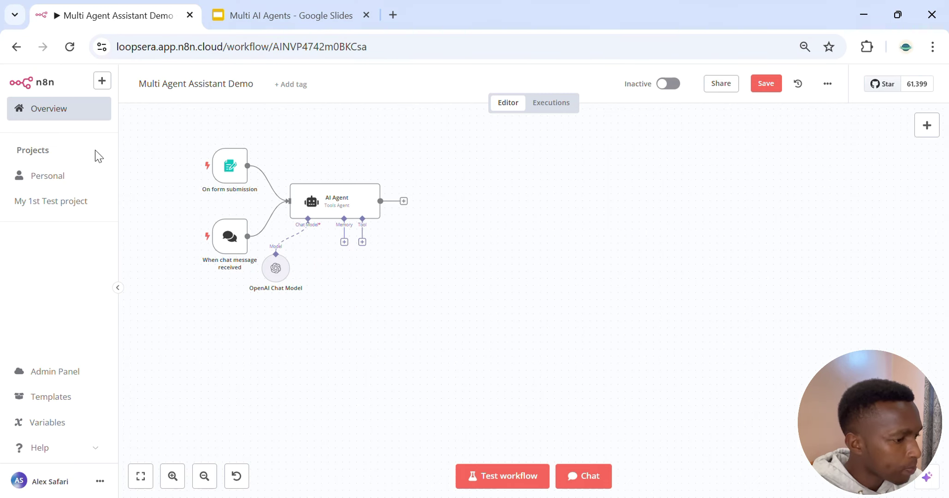
# Create a new workflow in the Personal project
pyautogui.click(101, 88)
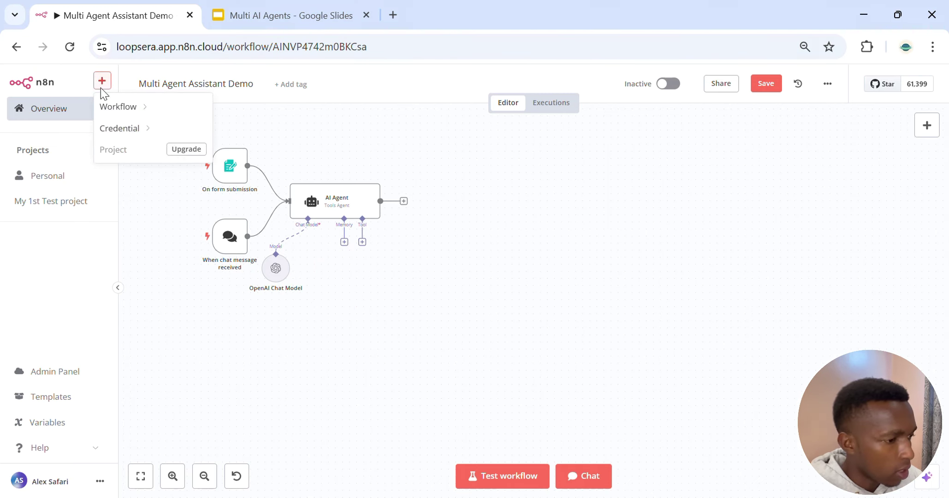
pyautogui.moveTo(114, 108)
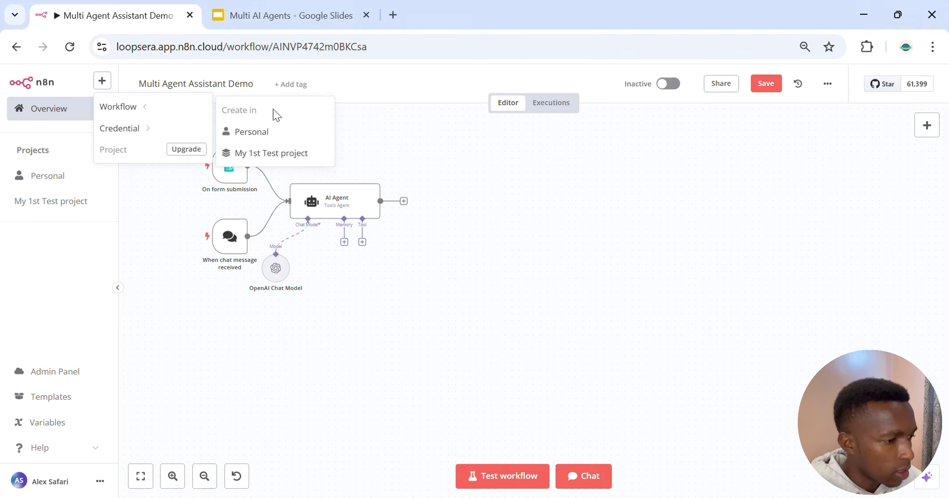
pyautogui.click(267, 134)
pyautogui.click(575, 307)
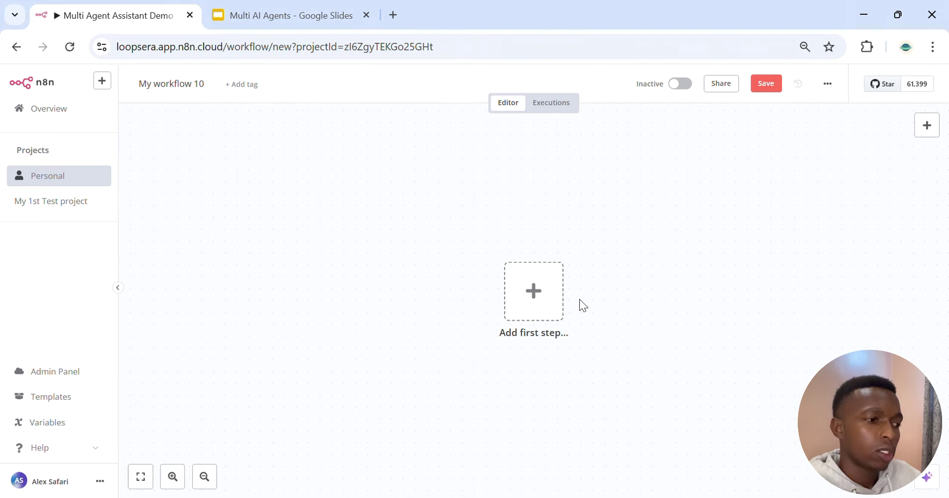
# Rename the new workflow as Google Calendar Agent
pyautogui.click(176, 83)
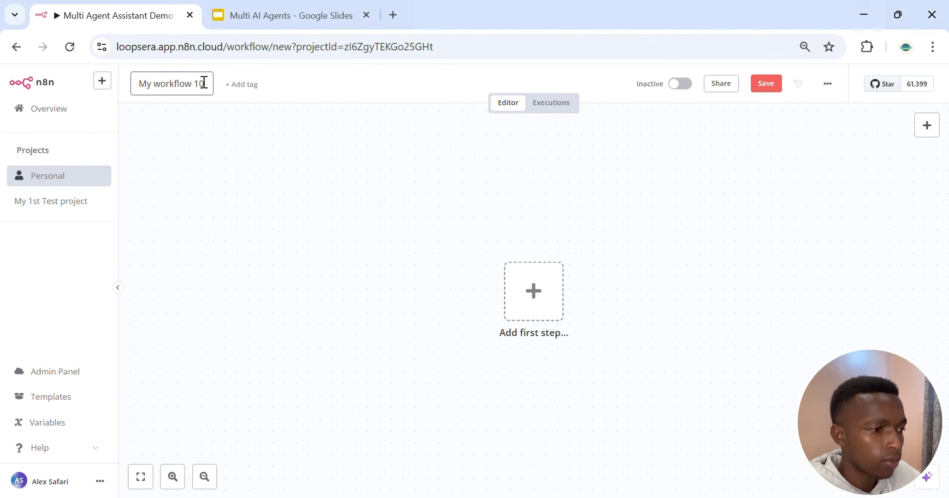
pyautogui.hotkey('ctrl', 'a')
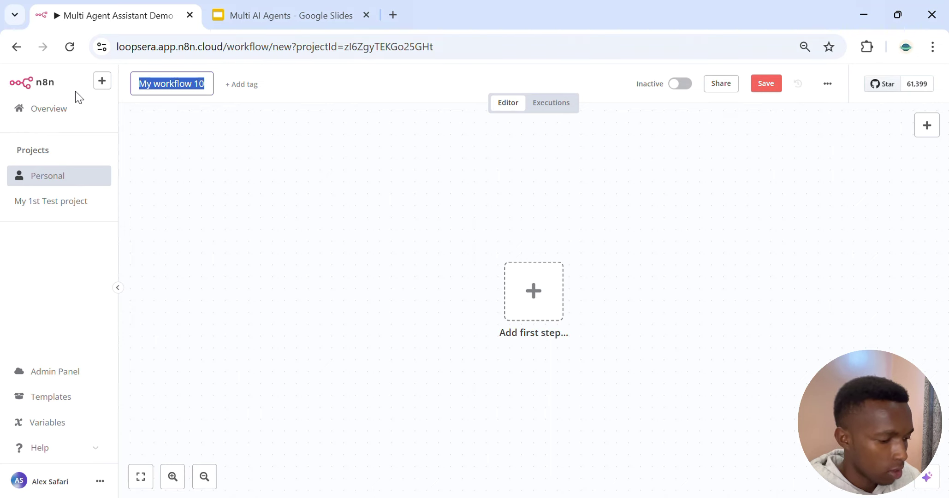
pyautogui.write('Goog')
pyautogui.write('le')
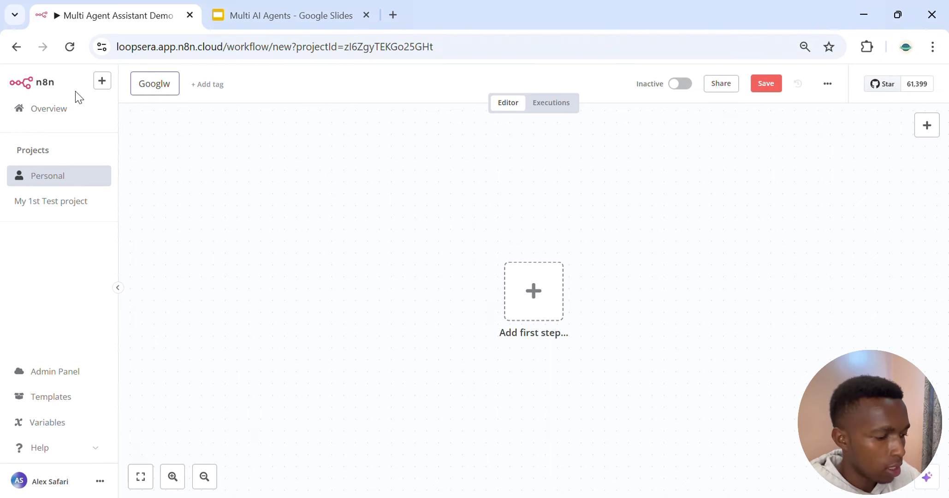
pyautogui.write(' Calendar')
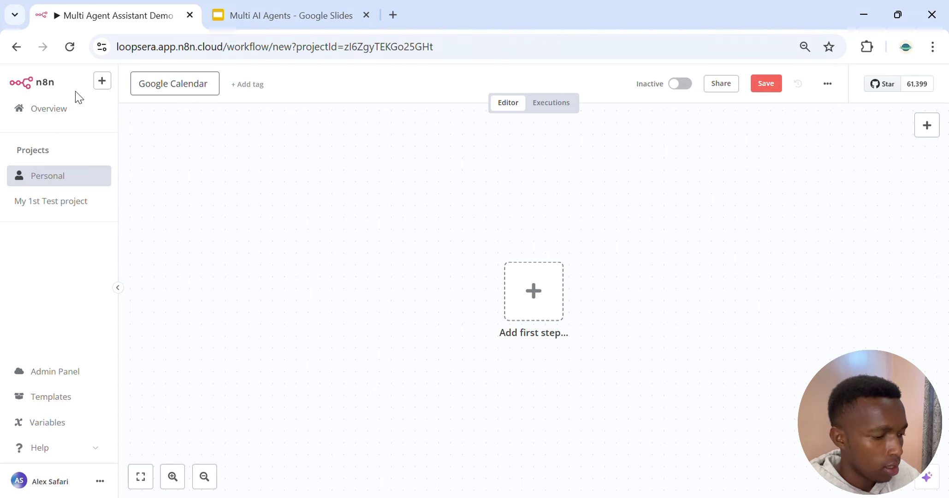
pyautogui.write(' Agent')
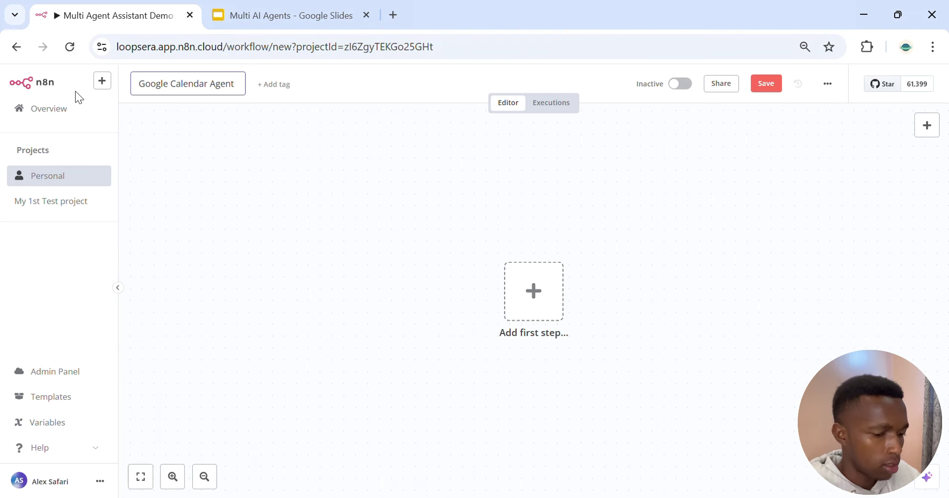
pyautogui.press('Return')
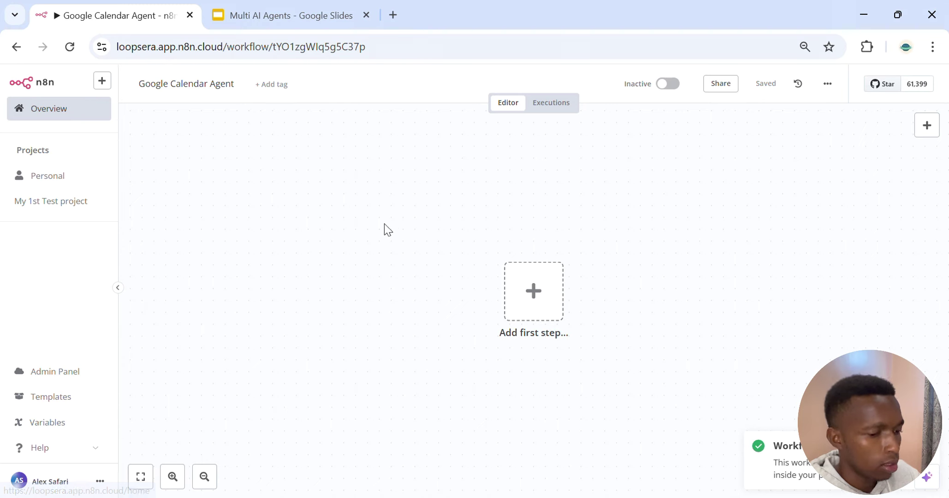
# Add a When Executed by Another Workflow trigger as the first step and review its input data modes
pyautogui.click(533, 295)
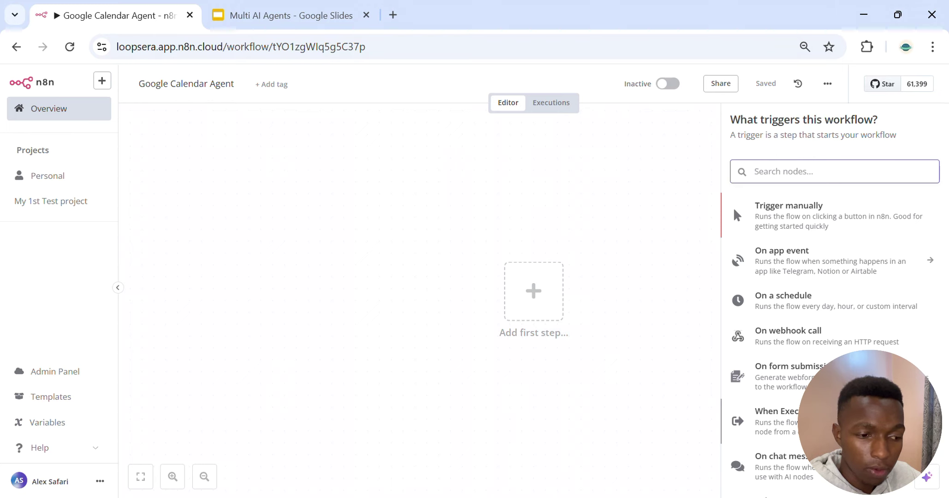
pyautogui.click(775, 421)
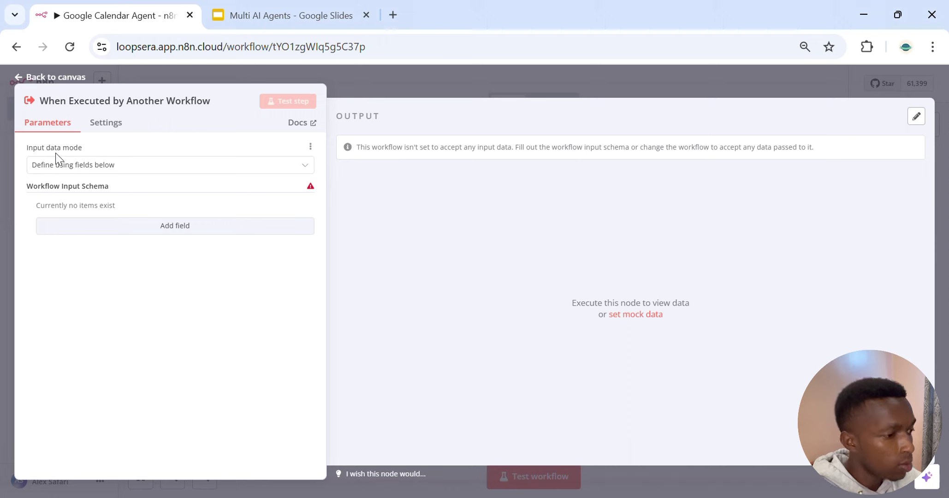
pyautogui.click(100, 177)
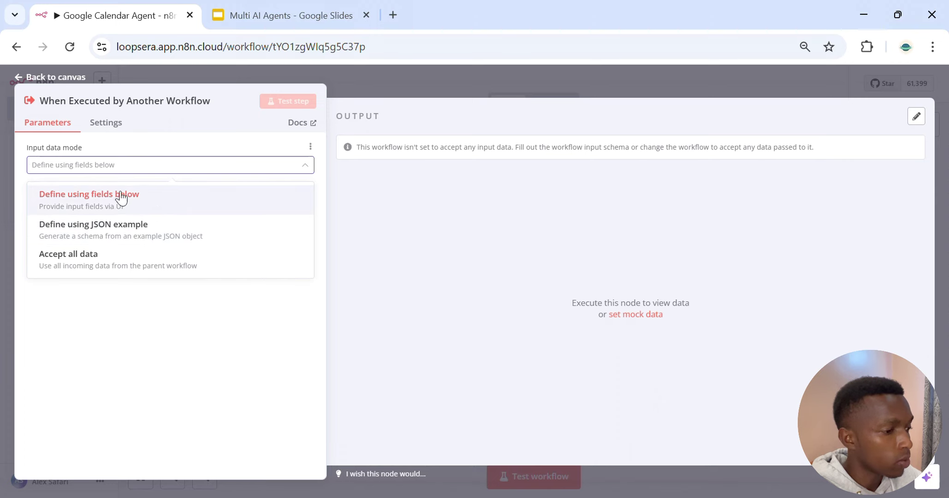
pyautogui.click(190, 138)
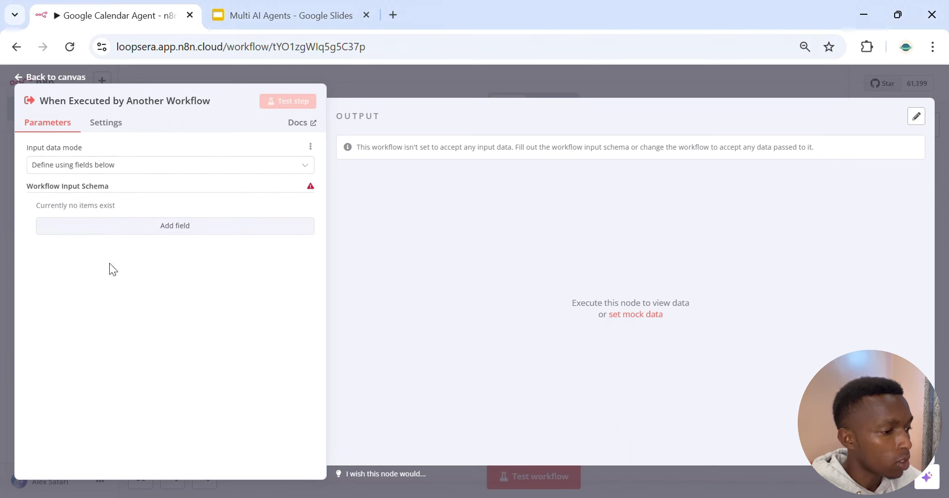
# Add two string fields named Name and Email to the trigger's workflow input schema
pyautogui.click(191, 226)
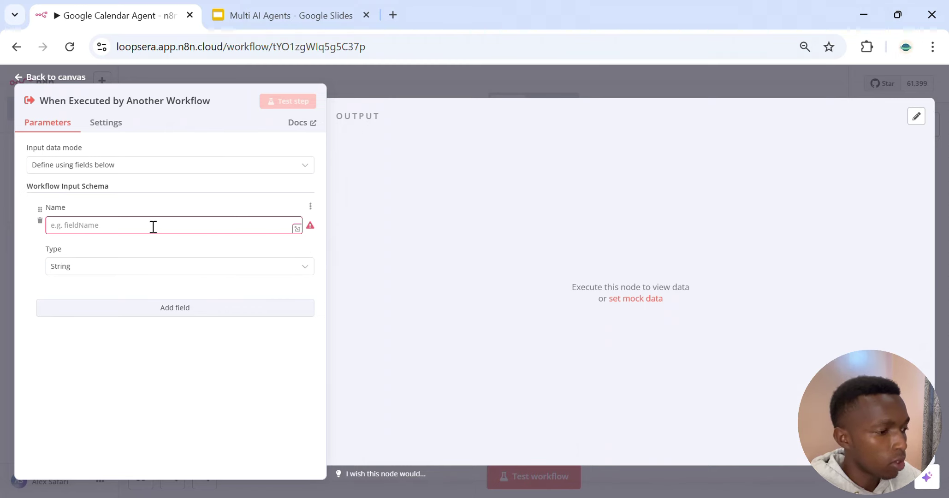
pyautogui.click(153, 307)
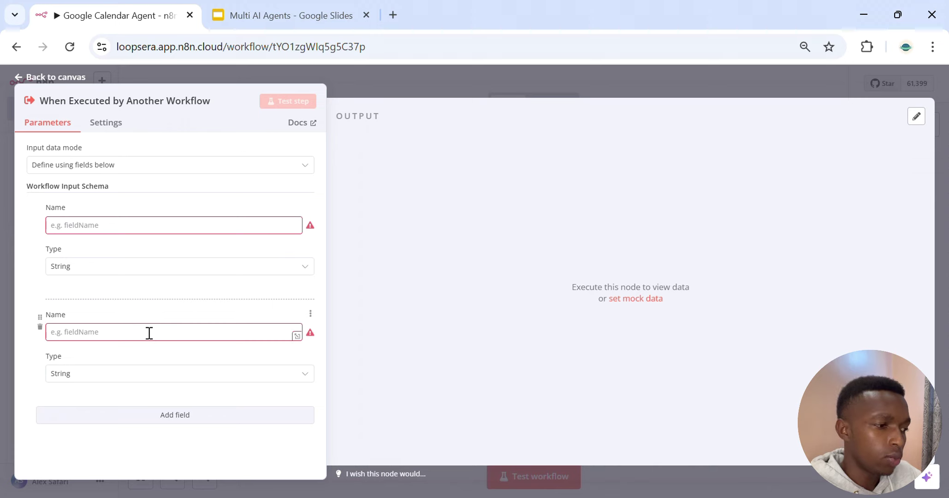
pyautogui.click(140, 226)
pyautogui.write('Name')
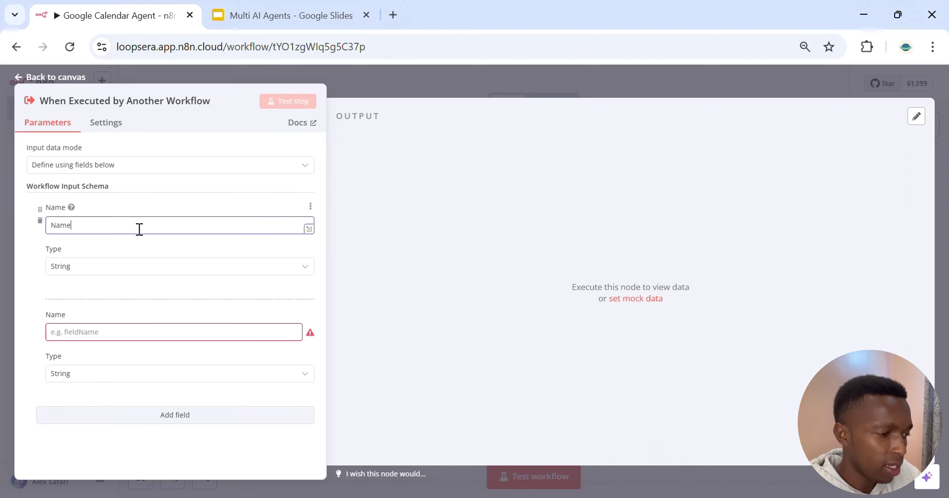
pyautogui.click(82, 332)
pyautogui.write('Email')
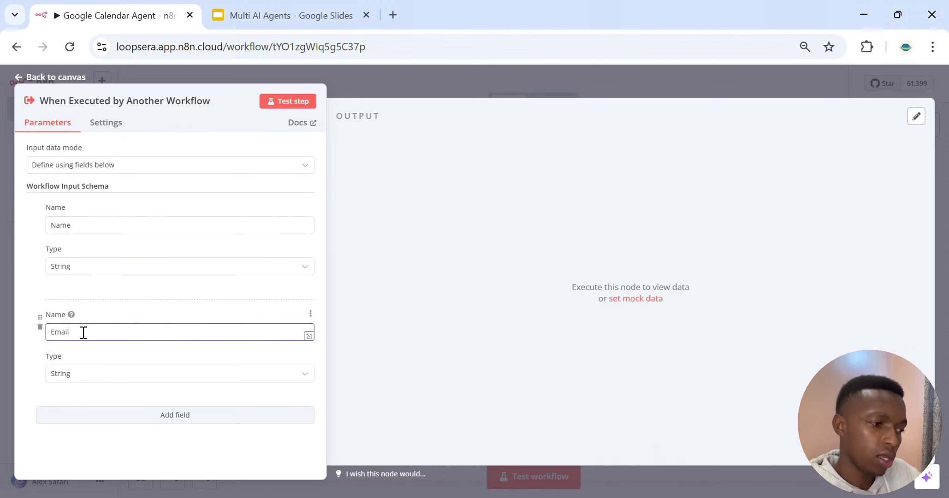
pyautogui.click(101, 268)
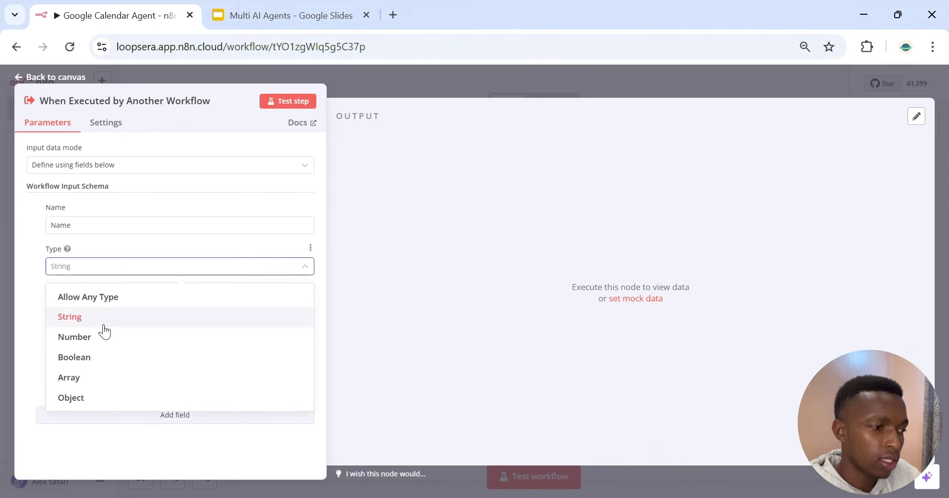
pyautogui.click(28, 243)
# Set the trigger's input data mode to Accept all data and return to the canvas
pyautogui.click(100, 170)
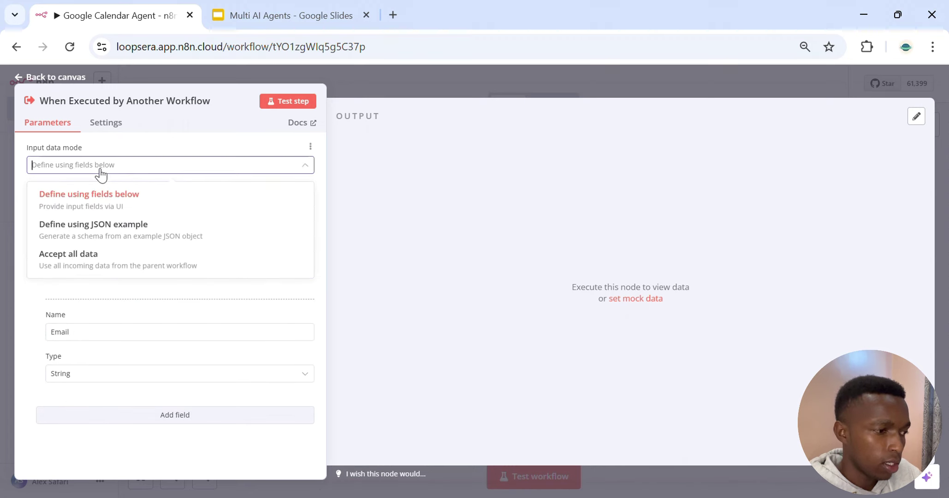
pyautogui.click(111, 233)
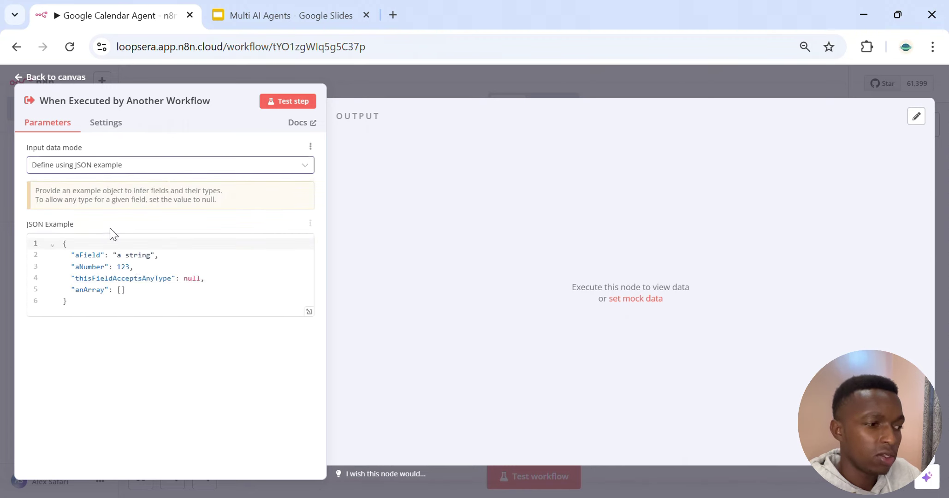
pyautogui.click(108, 167)
pyautogui.click(116, 266)
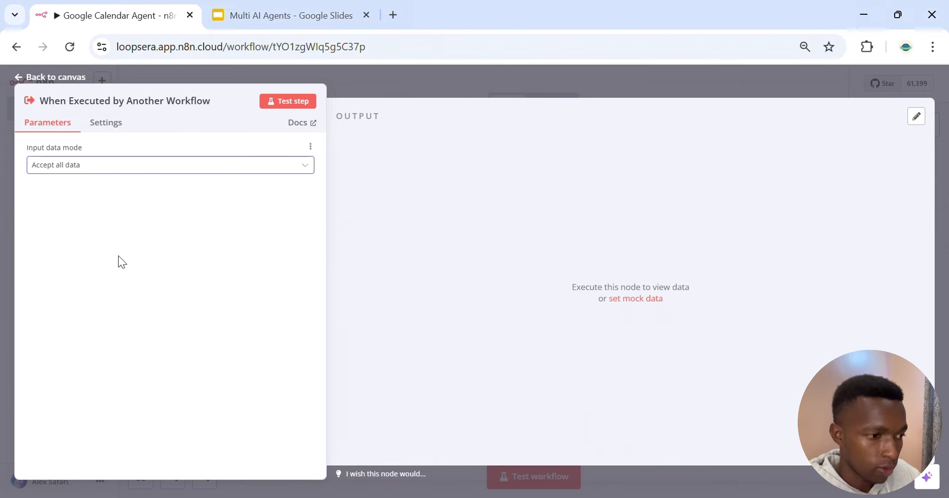
pyautogui.click(441, 73)
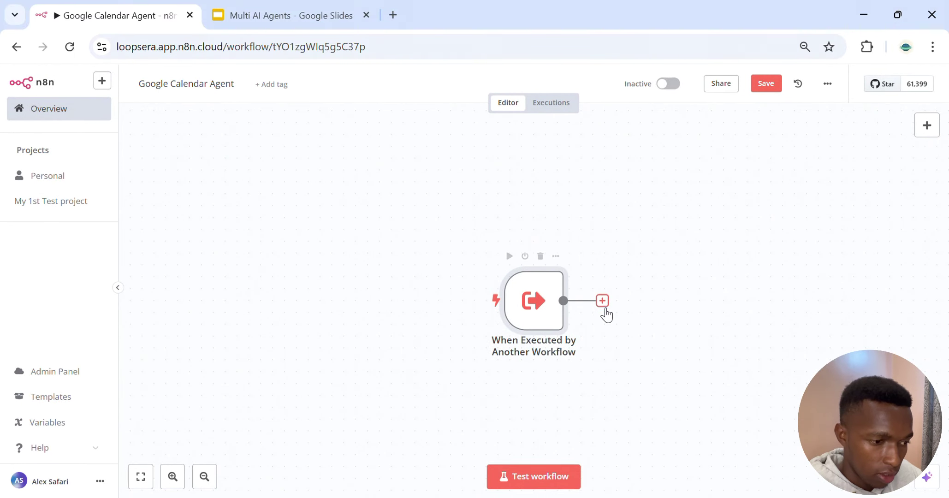
# Add an AI Agent node after the When Executed by Another Workflow trigger
pyautogui.click(602, 300)
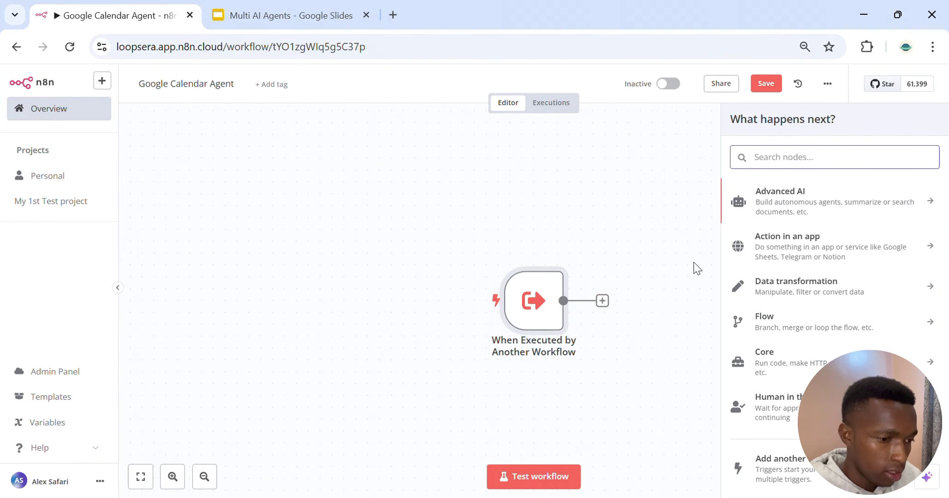
pyautogui.write('ai agen')
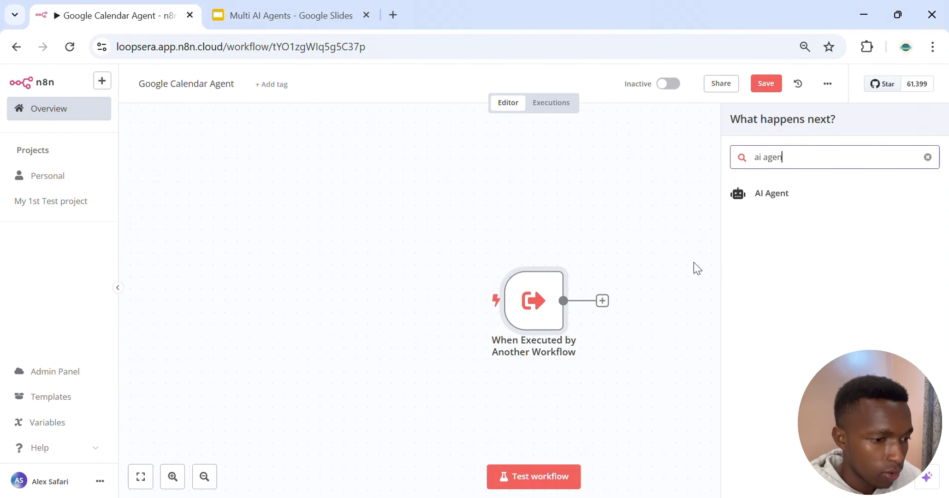
pyautogui.click(812, 194)
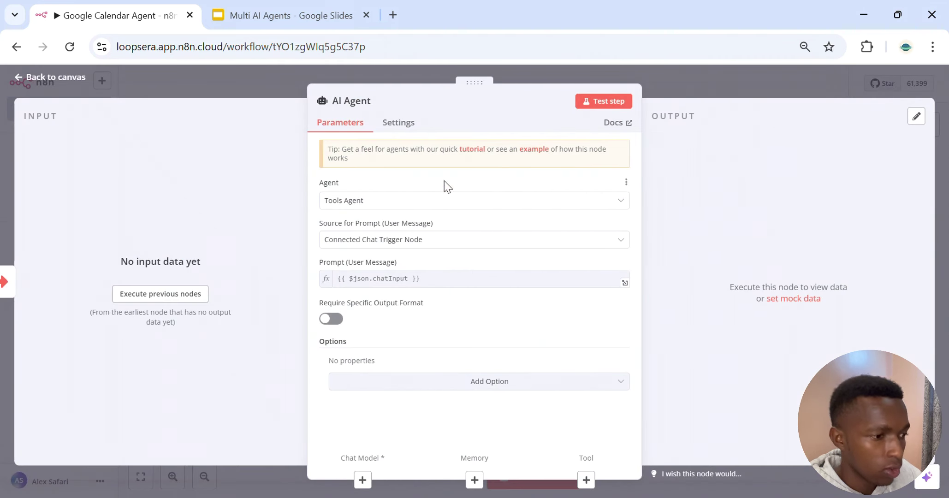
# Review the agent types available in the AI Agent node, keep Tools Agent, and return to the canvas
pyautogui.click(434, 204)
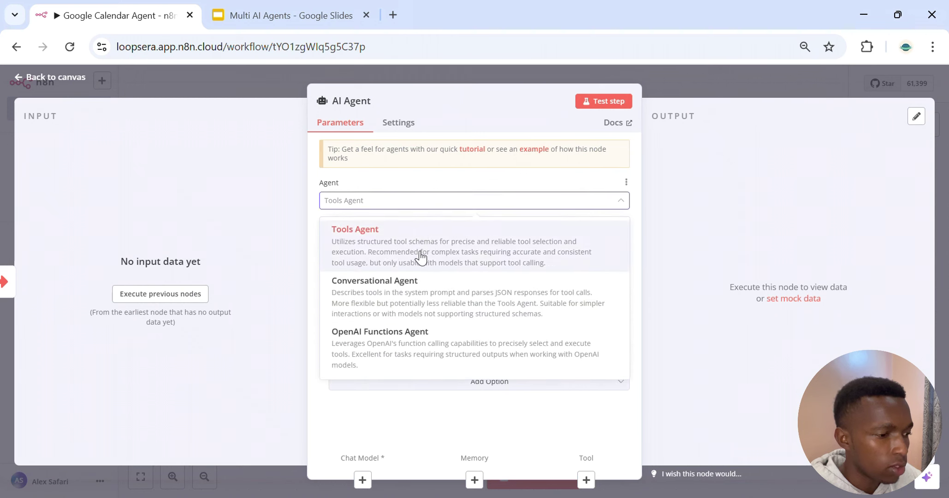
pyautogui.scroll(-3, 463, 294)
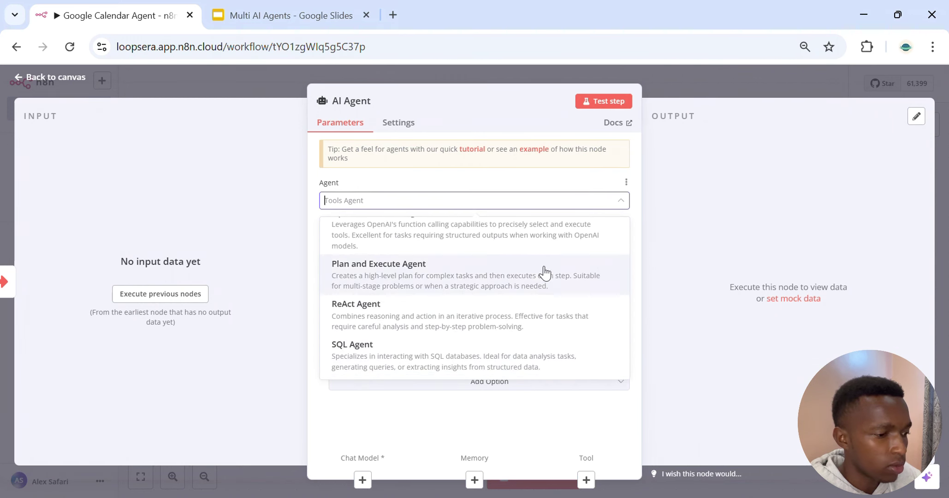
pyautogui.scroll(3, 528, 305)
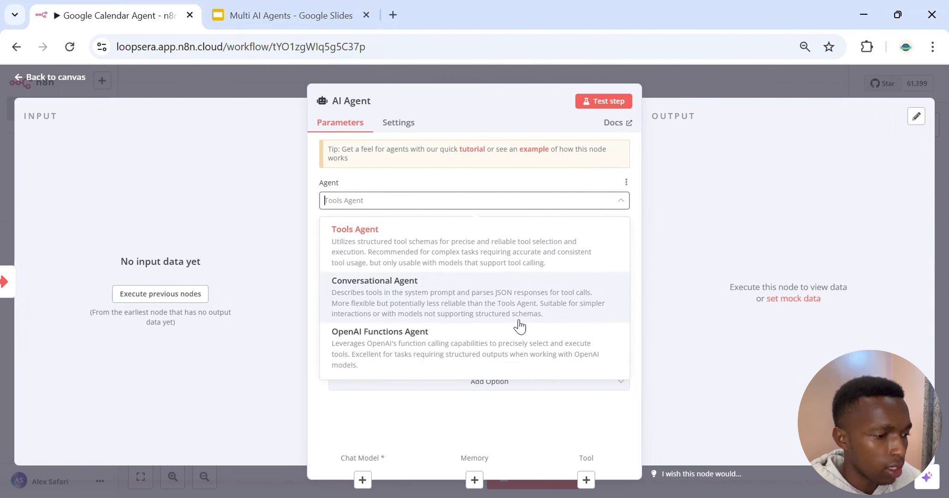
pyautogui.scroll(-3, 520, 325)
pyautogui.click(463, 194)
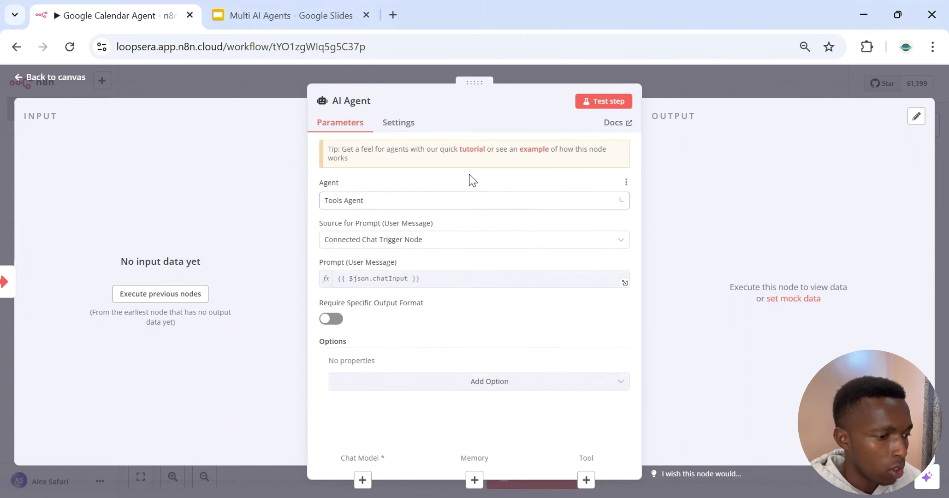
pyautogui.click(463, 247)
pyautogui.click(680, 74)
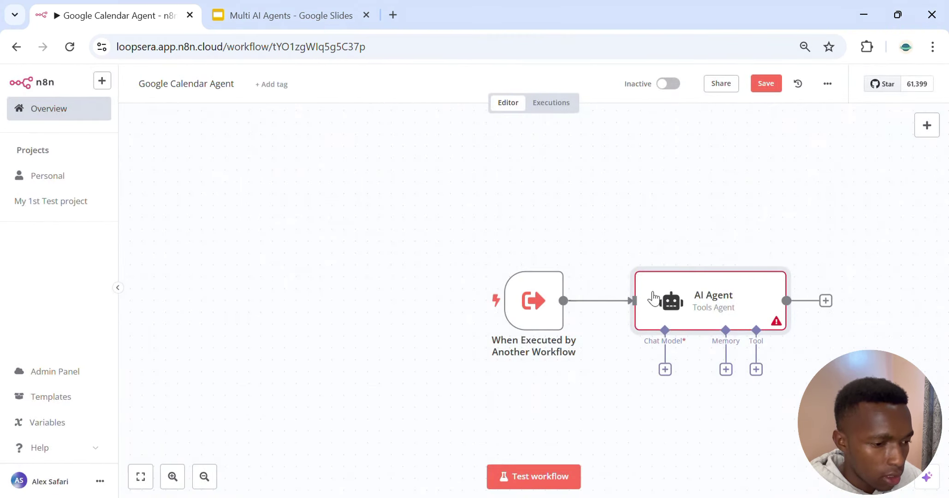
# Set the AI Agent's user message prompt source to Define below and execute the previous nodes to load its input
pyautogui.moveTo(670, 315)
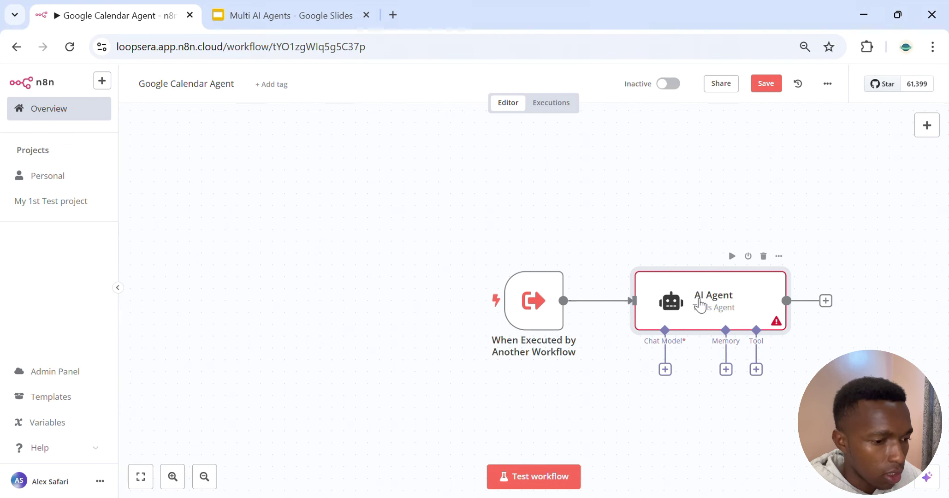
pyautogui.doubleClick(701, 304)
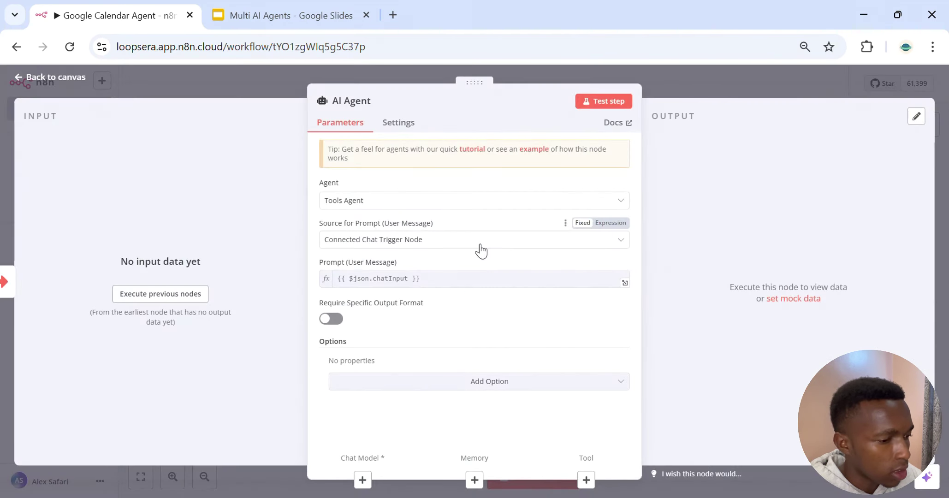
pyautogui.click(410, 241)
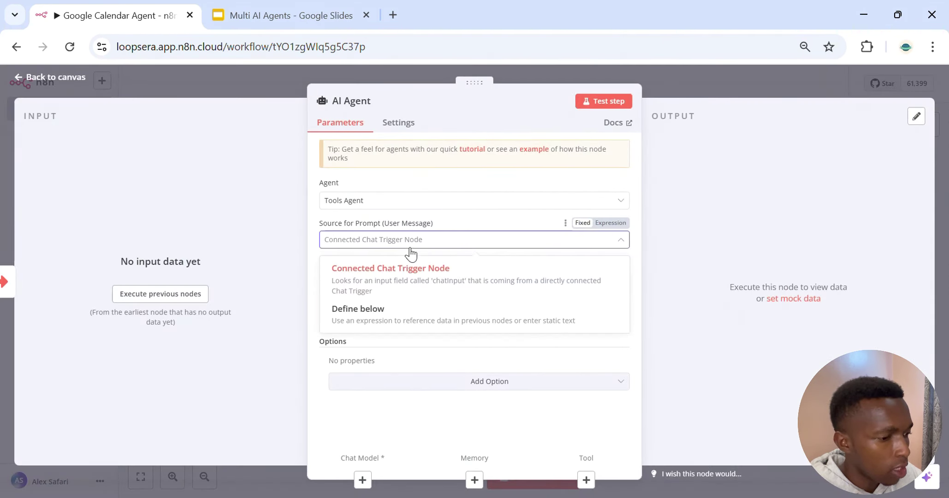
pyautogui.click(410, 318)
pyautogui.click(386, 277)
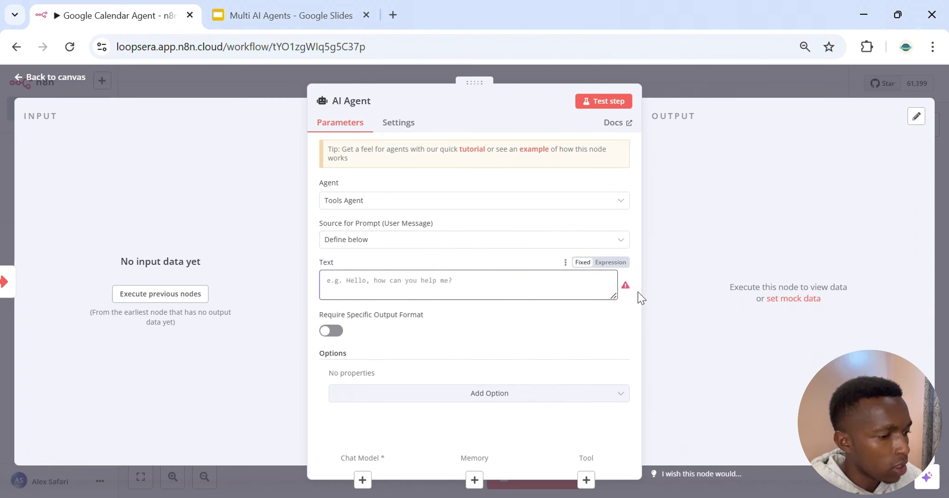
pyautogui.click(156, 294)
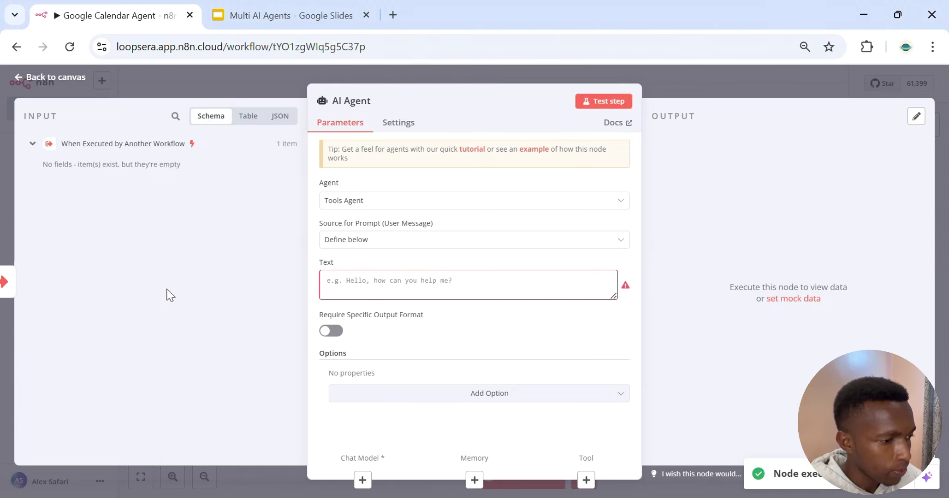
pyautogui.click(712, 79)
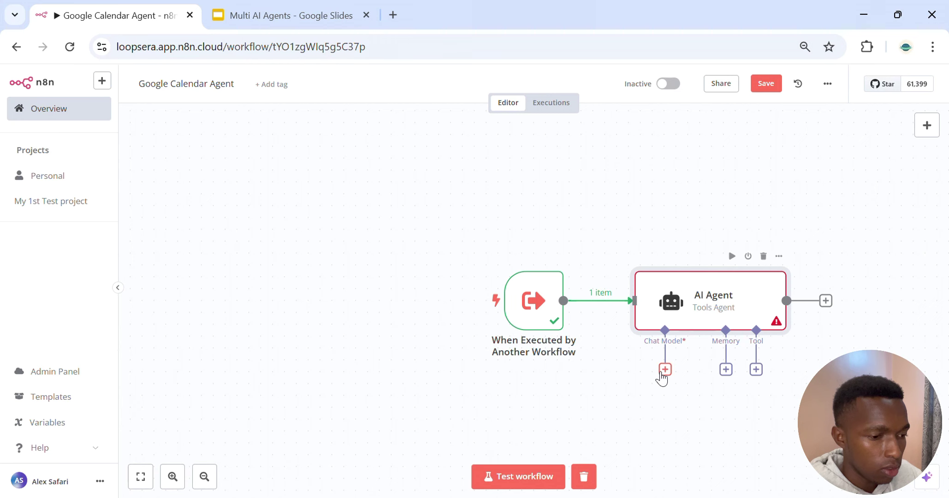
# Attach an OpenAI Chat Model to the AI Agent's chat model connection and place it below and left of the agent
pyautogui.click(665, 369)
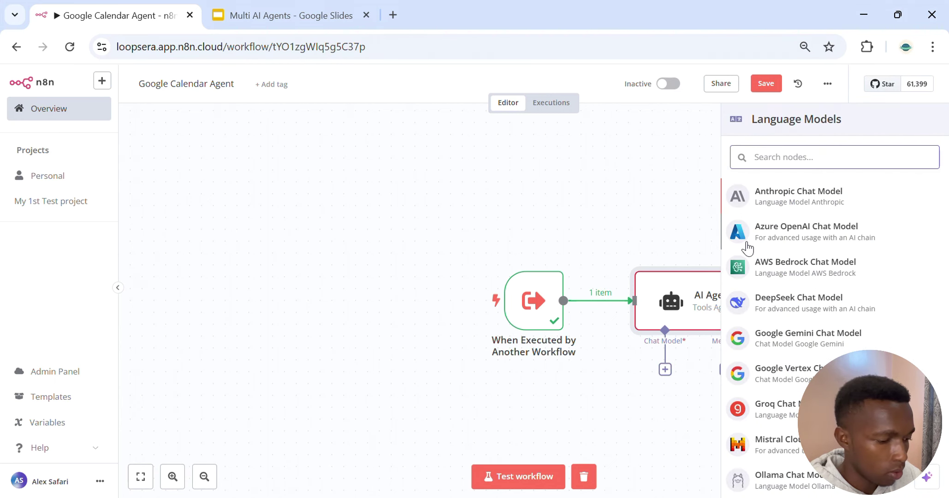
pyautogui.write('open')
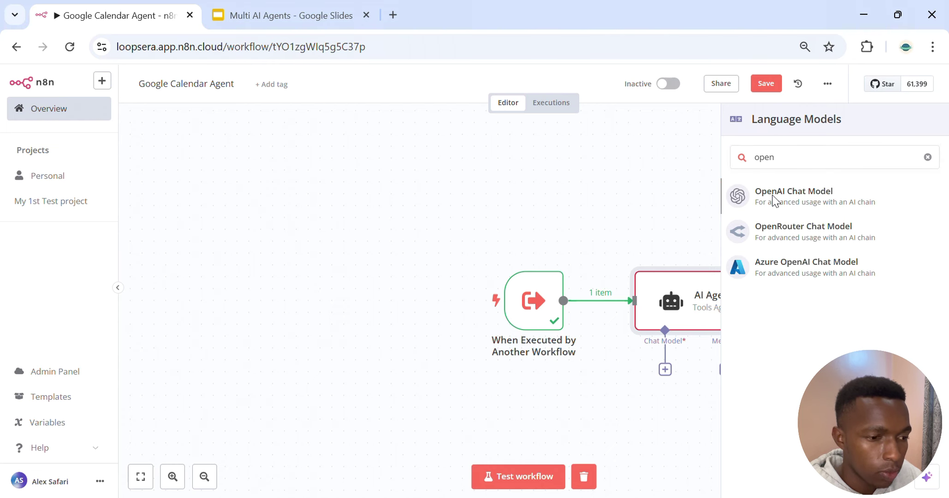
pyautogui.click(775, 201)
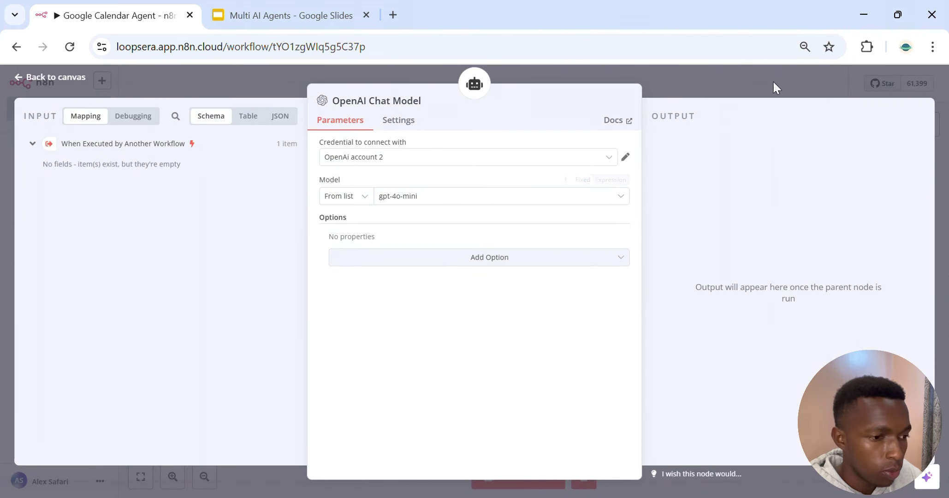
pyautogui.click(754, 75)
pyautogui.moveTo(659, 438); pyautogui.dragTo(599, 426)
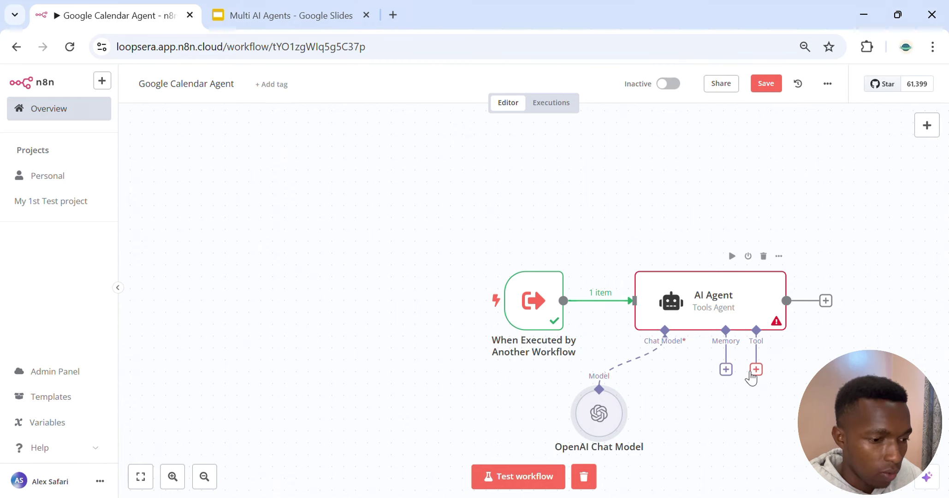
# Add a Google Calendar Tool to the AI Agent's tool connection
pyautogui.click(756, 369)
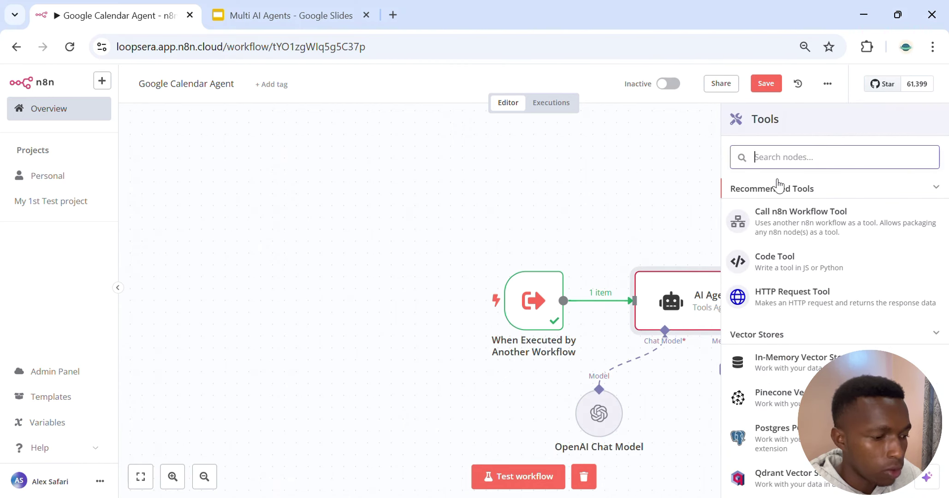
pyautogui.write('google')
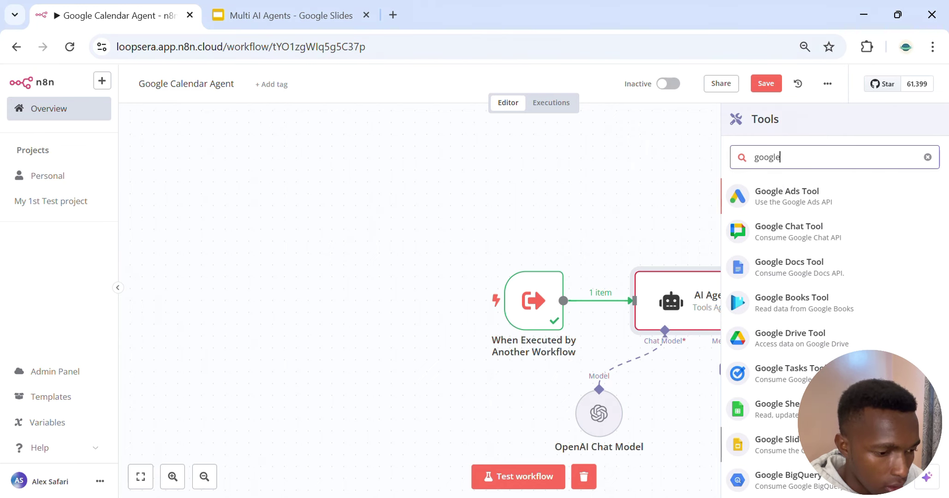
pyautogui.scroll(-2, 812, 328)
pyautogui.scroll(2, 812, 328)
pyautogui.scroll(-5, 826, 415)
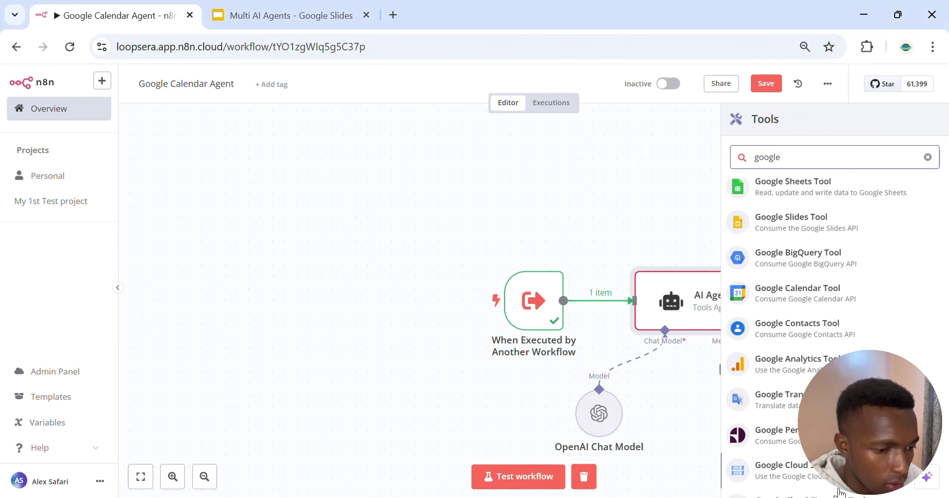
pyautogui.click(810, 294)
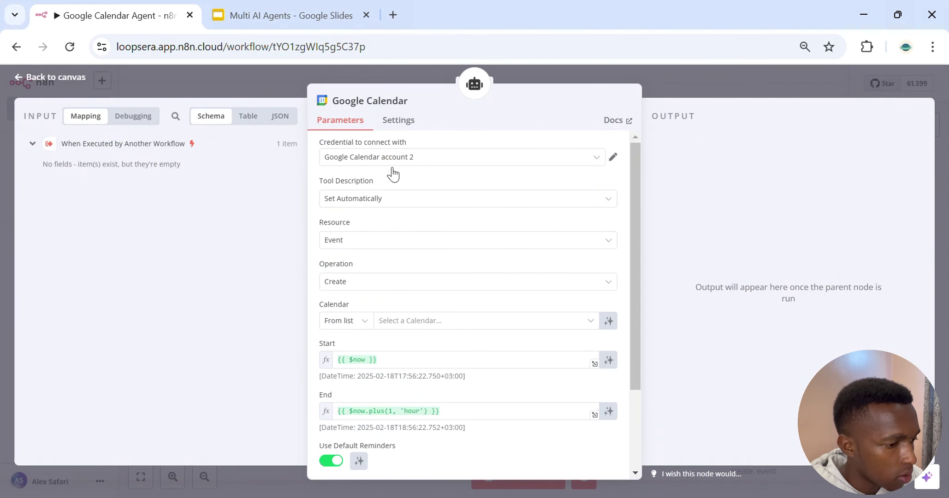
# Rename the Google Calendar tool node as Create Calendar Event
pyautogui.click(357, 101)
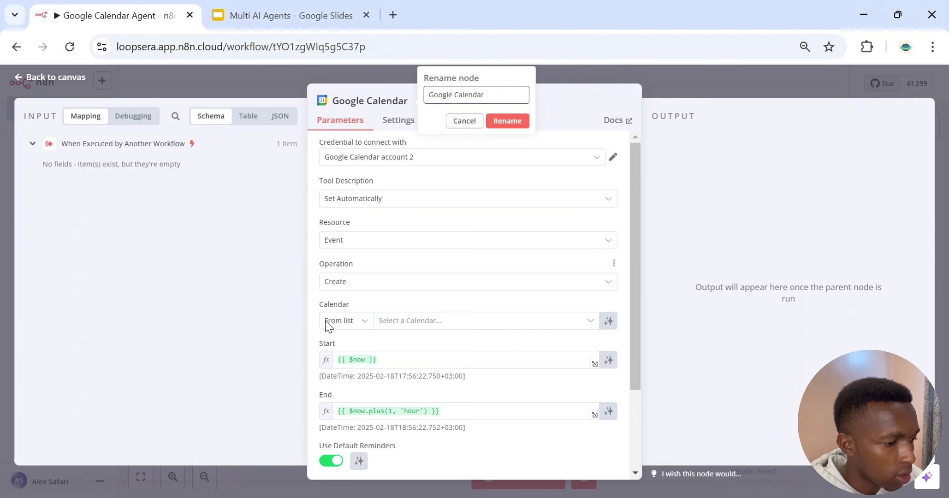
pyautogui.doubleClick(452, 94)
pyautogui.press('BackSpace')
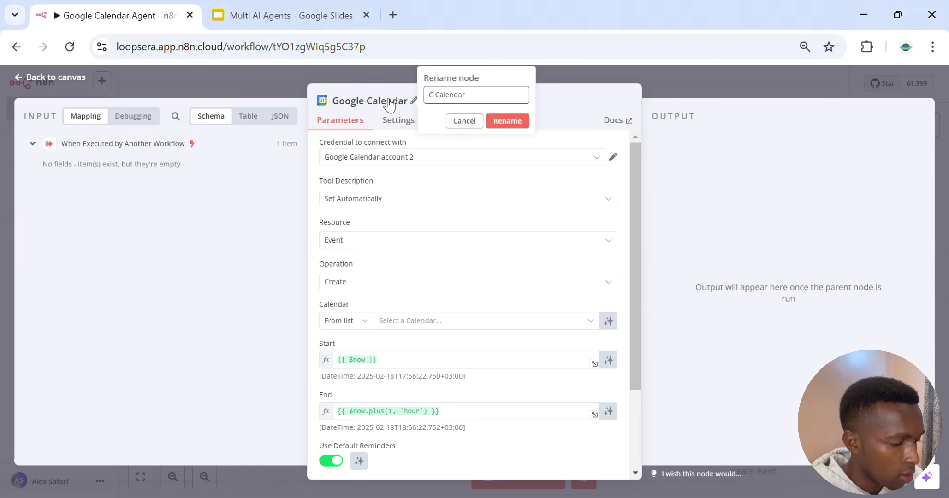
pyautogui.write('Create')
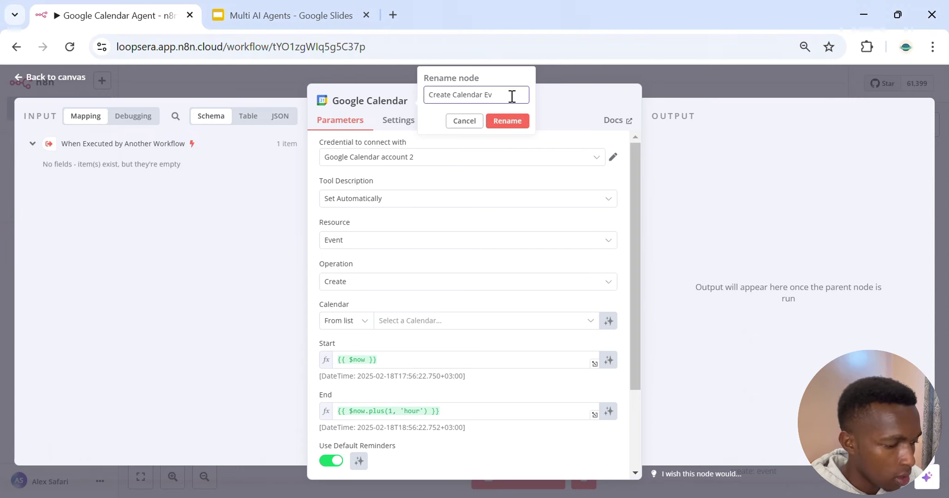
pyautogui.write(' Calendar EvENT')
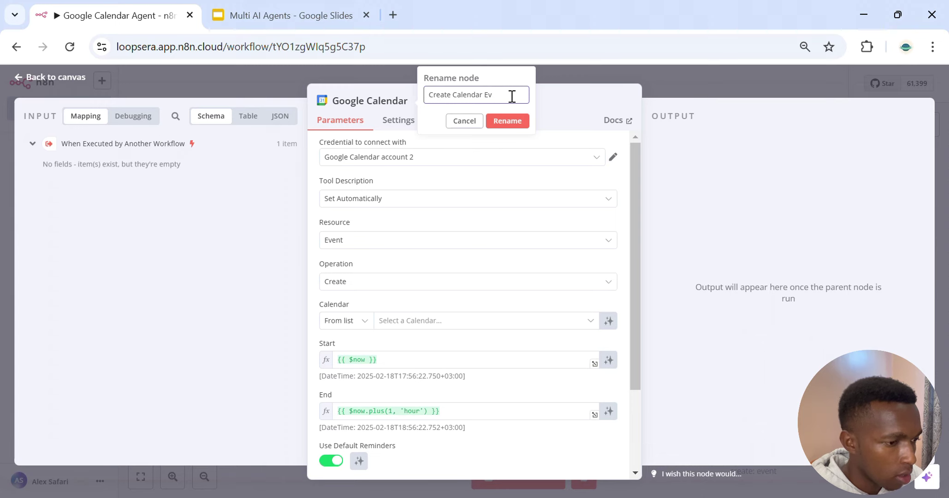
pyautogui.click(508, 121)
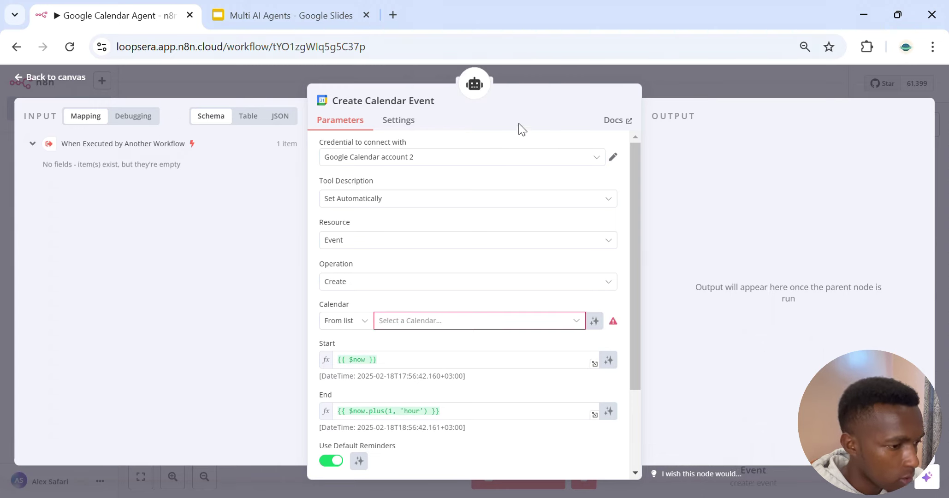
# Set the event's calendar to My Calendar, let the model define the Start and End fields automatically, and return to the canvas
pyautogui.click(509, 322)
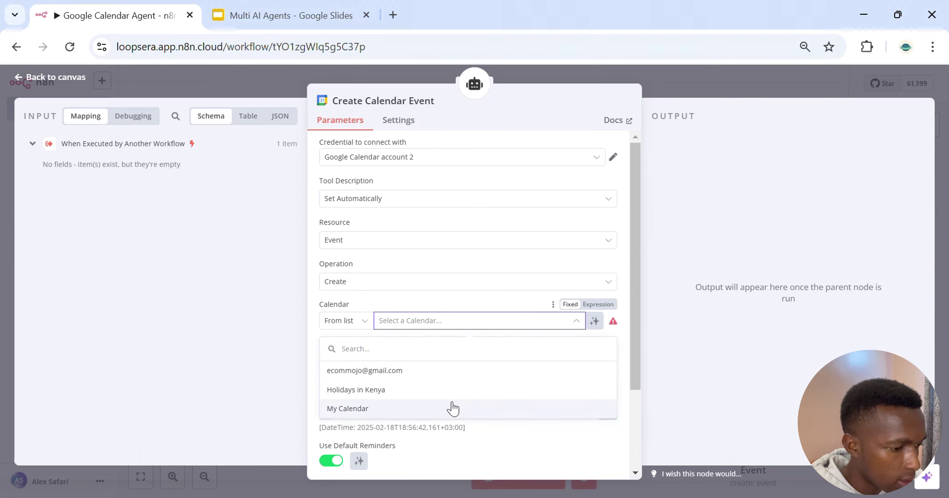
pyautogui.click(452, 407)
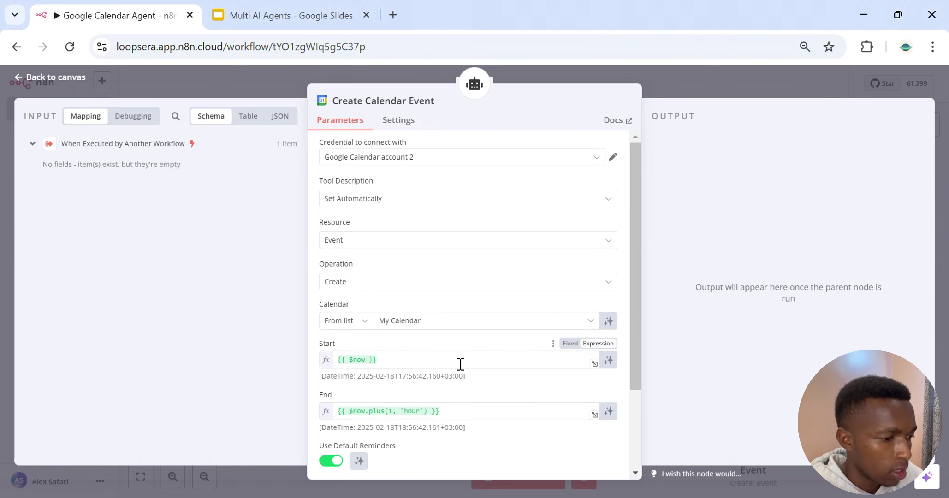
pyautogui.scroll(-2, 460, 364)
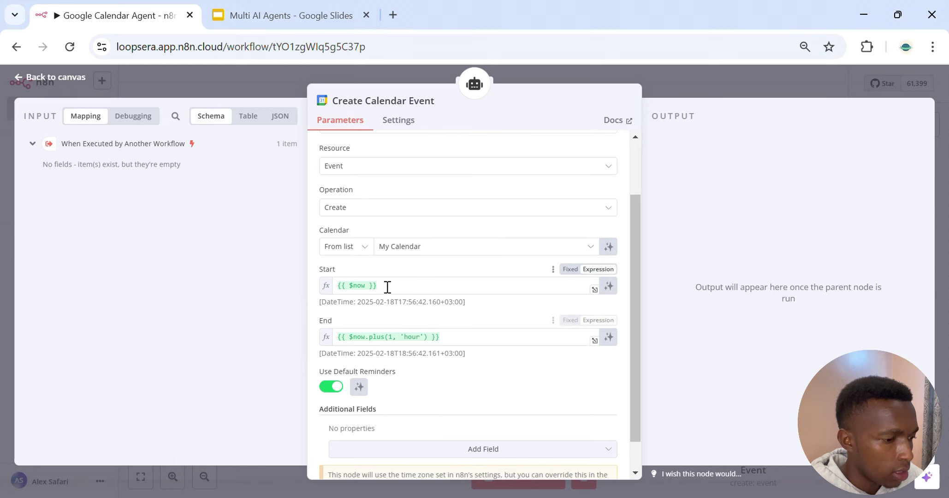
pyautogui.click(607, 289)
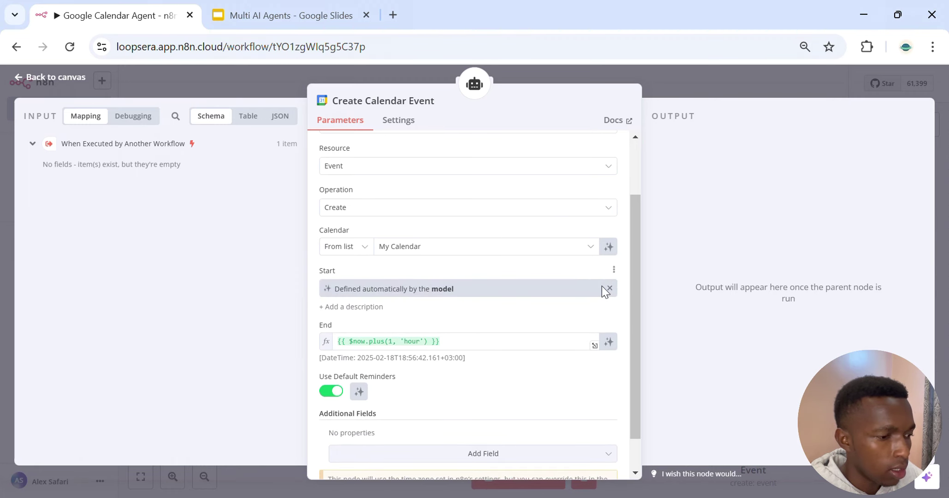
pyautogui.click(608, 342)
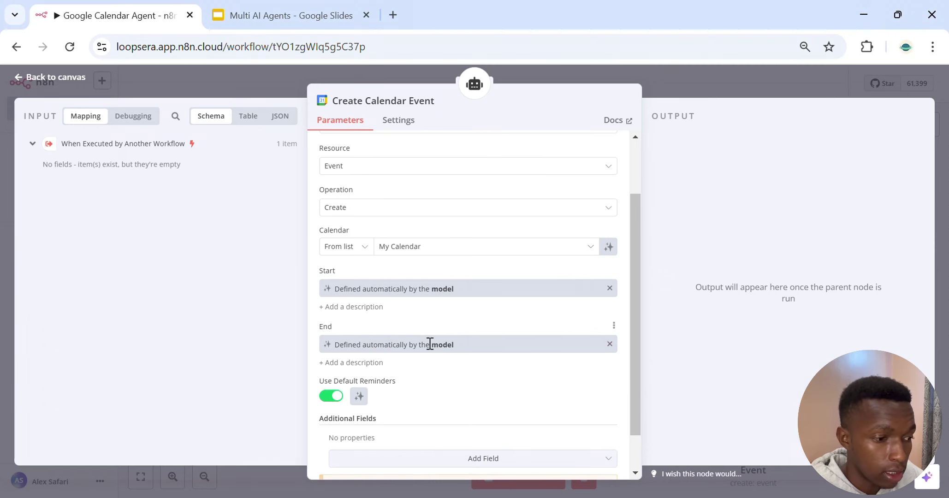
pyautogui.scroll(-1, 431, 345)
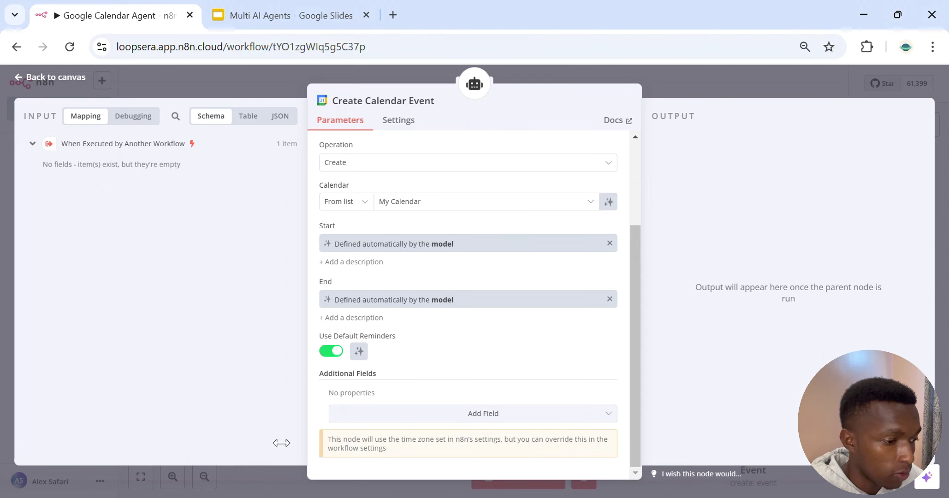
pyautogui.scroll(3, 435, 177)
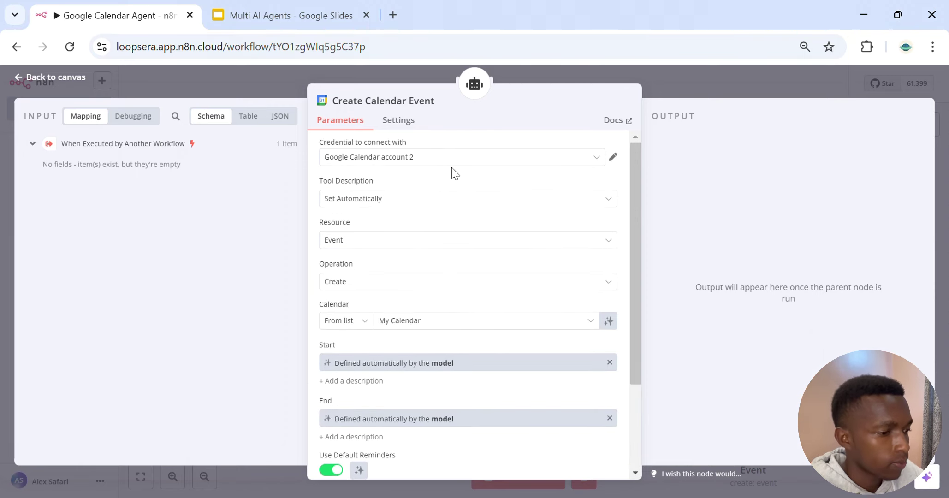
pyautogui.press('Escape')
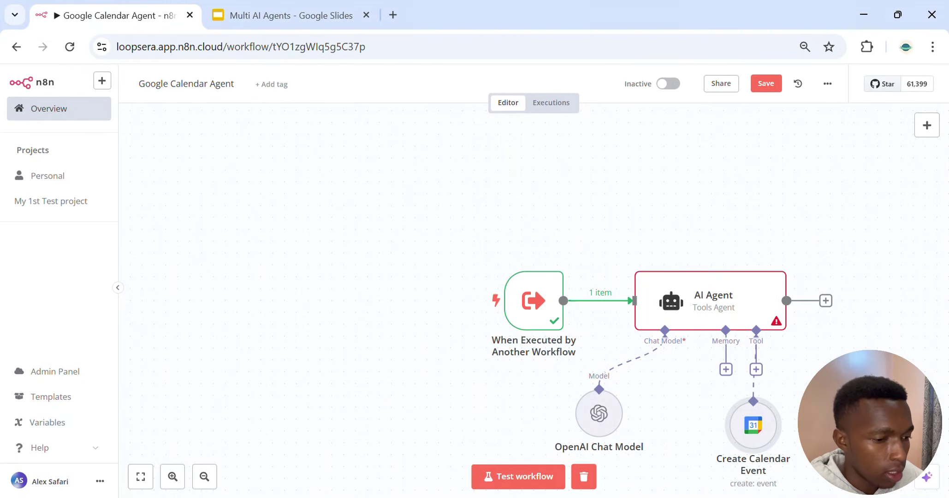
# Duplicate the Create Calendar Event node and place the copy directly to the right of the original
pyautogui.click(141, 477)
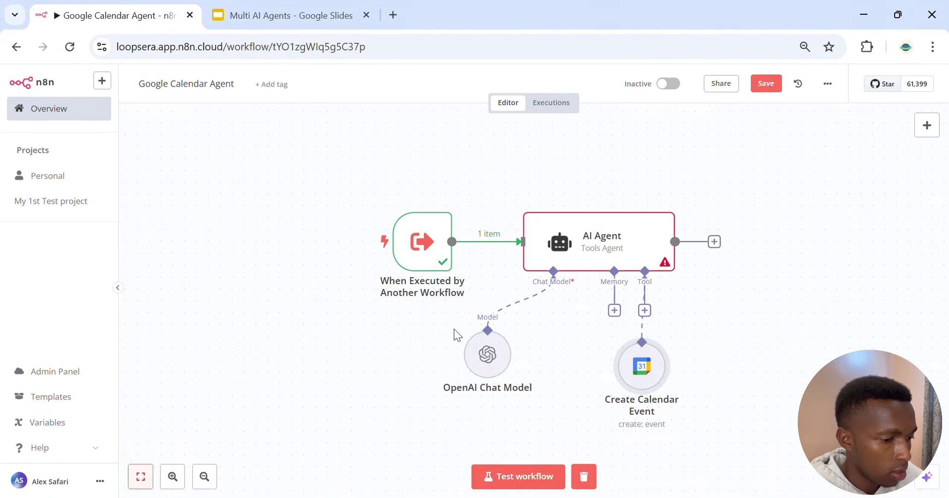
pyautogui.rightClick(635, 377)
pyautogui.click(619, 284)
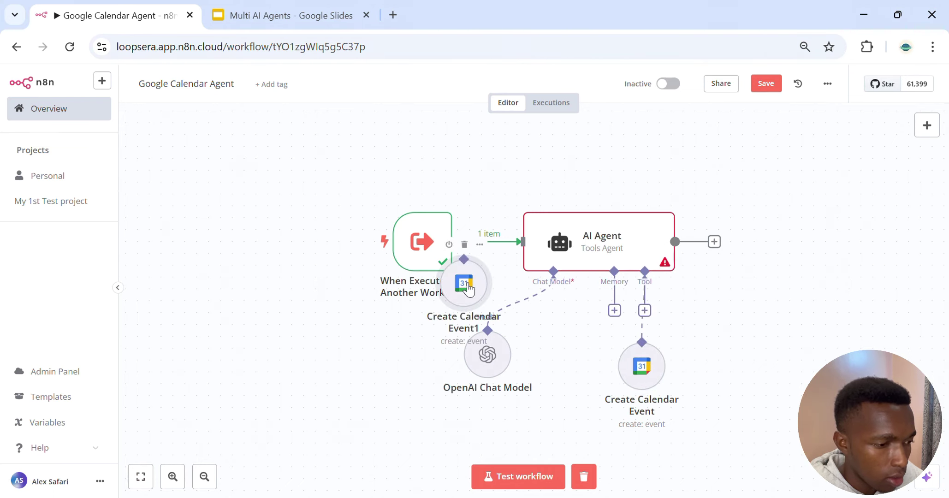
pyautogui.moveTo(462, 285); pyautogui.dragTo(725, 366)
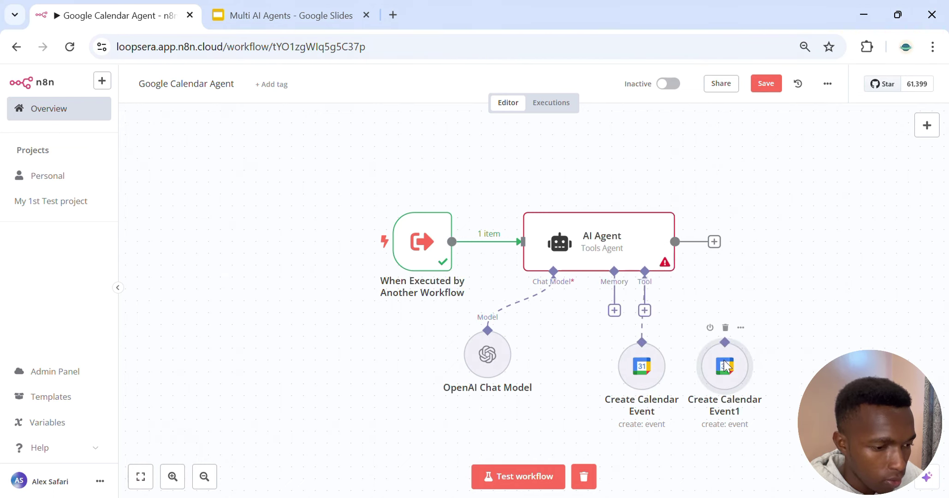
# Set the operation of the copied Create Calendar Event node to Delete
pyautogui.doubleClick(725, 366)
pyautogui.scroll(-3, 431, 292)
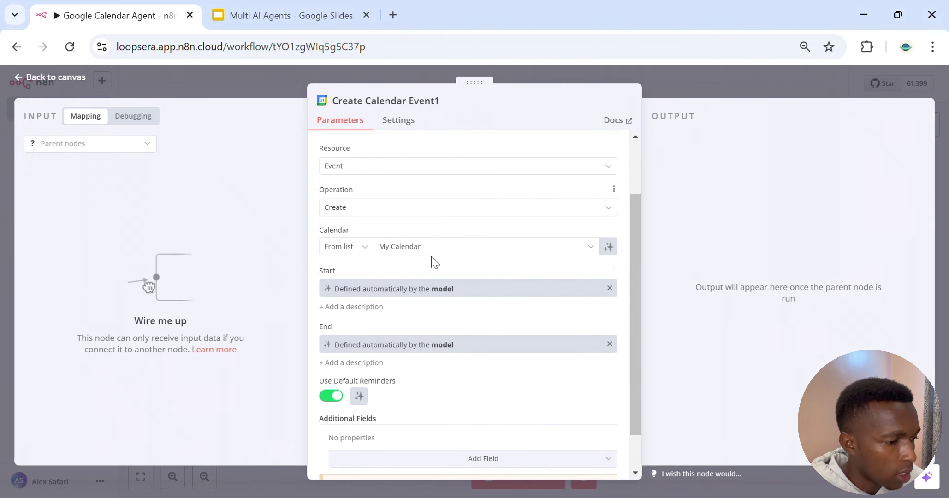
pyautogui.click(424, 207)
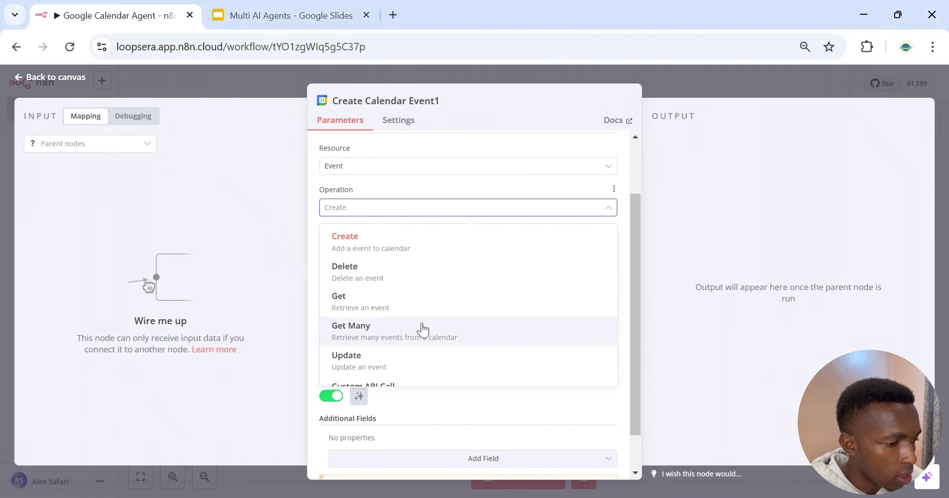
pyautogui.click(423, 282)
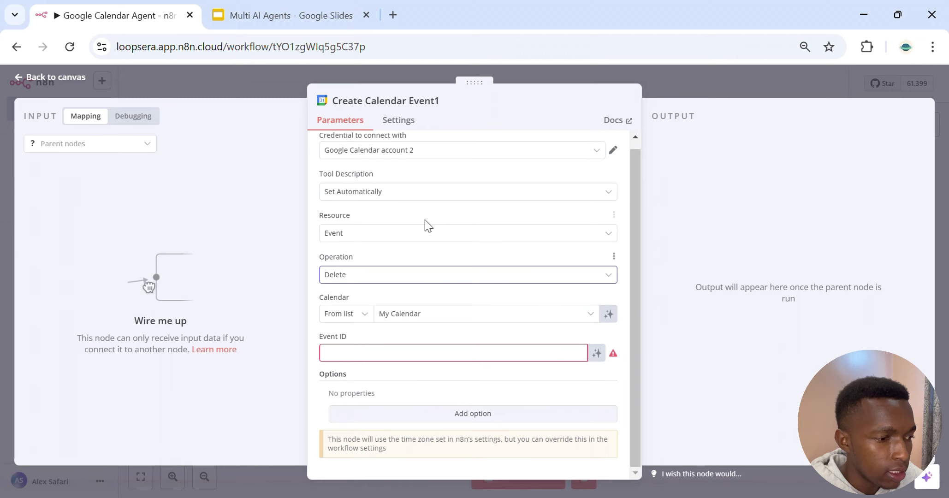
# Rename the copied calendar node as Delete Calendar Event
pyautogui.click(357, 106)
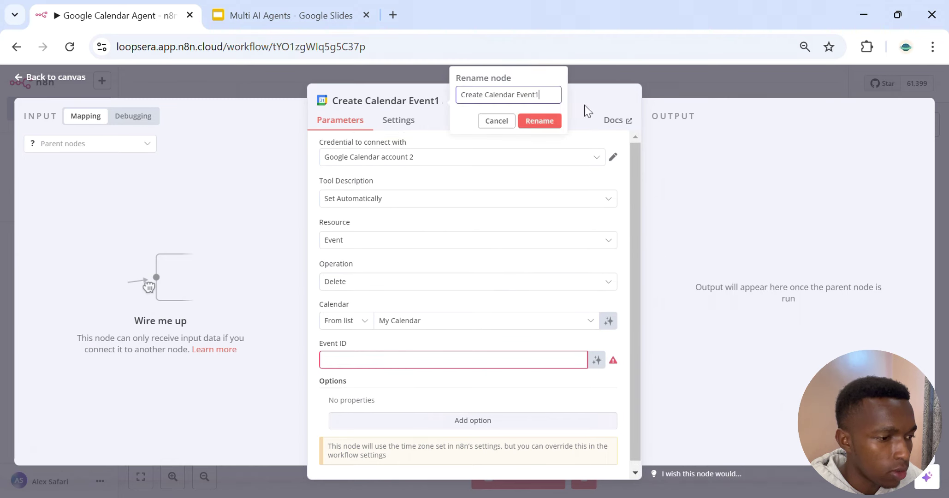
pyautogui.doubleClick(476, 95)
pyautogui.write('D')
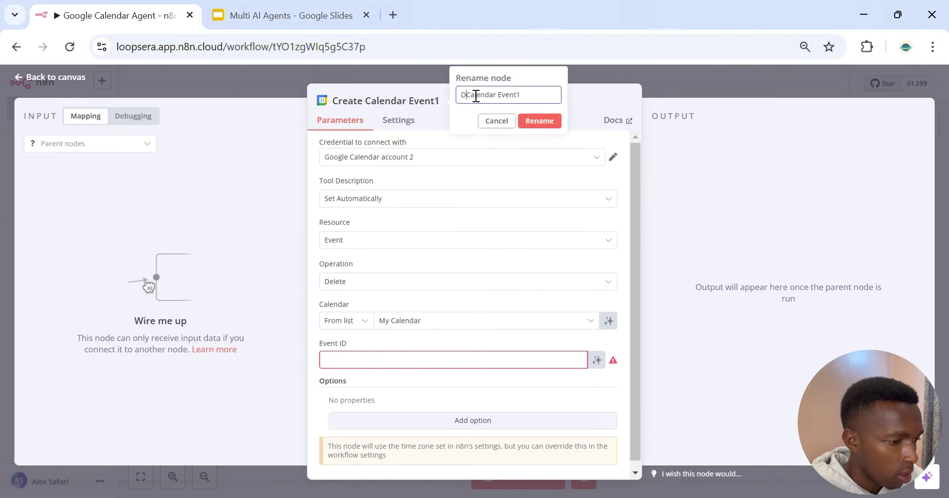
pyautogui.write('elete')
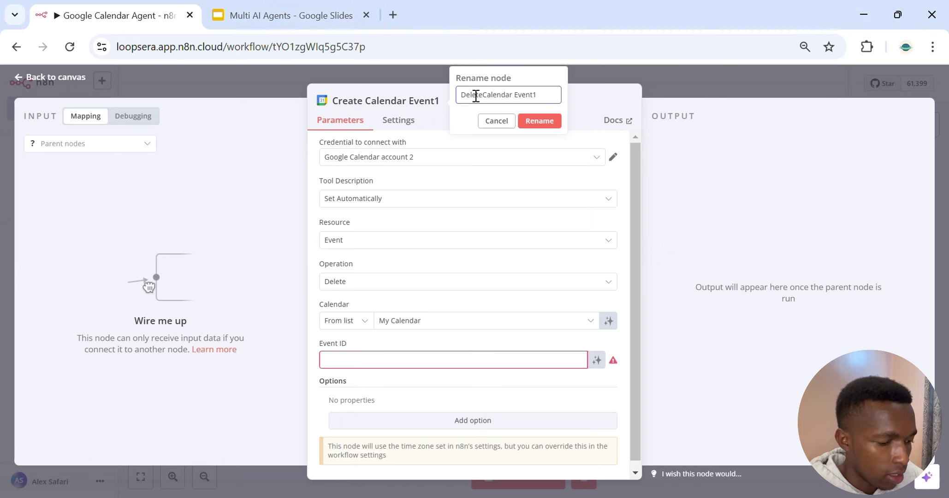
pyautogui.press('Return')
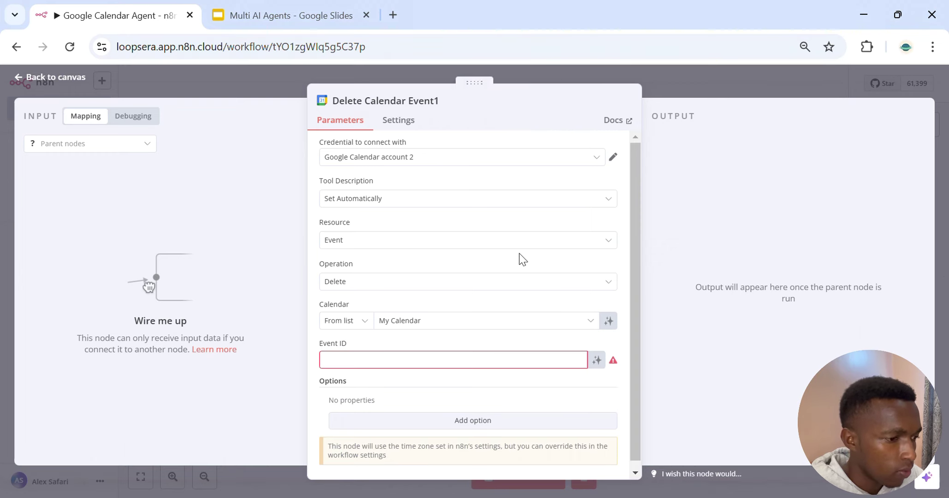
pyautogui.click(438, 100)
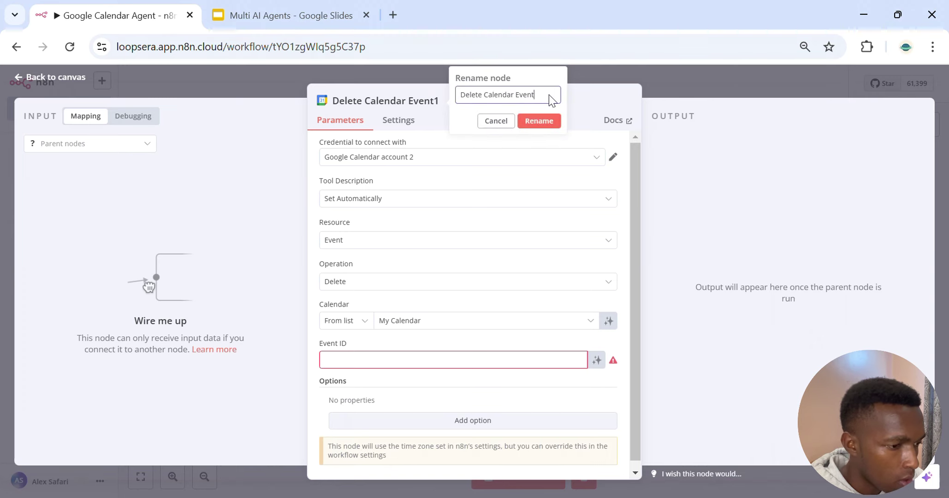
pyautogui.press('Return')
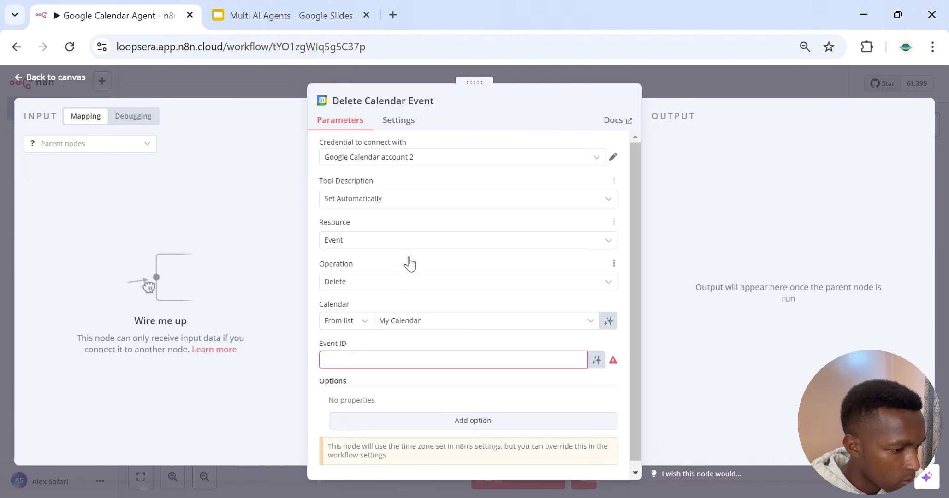
# Let the model define the Delete Calendar Event node's Event ID automatically and return to the canvas
pyautogui.click(602, 365)
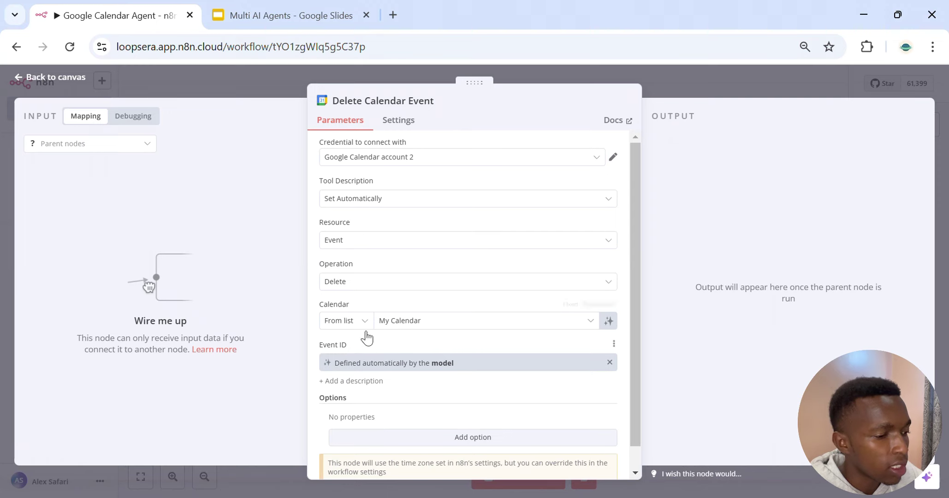
pyautogui.scroll(-1, 492, 373)
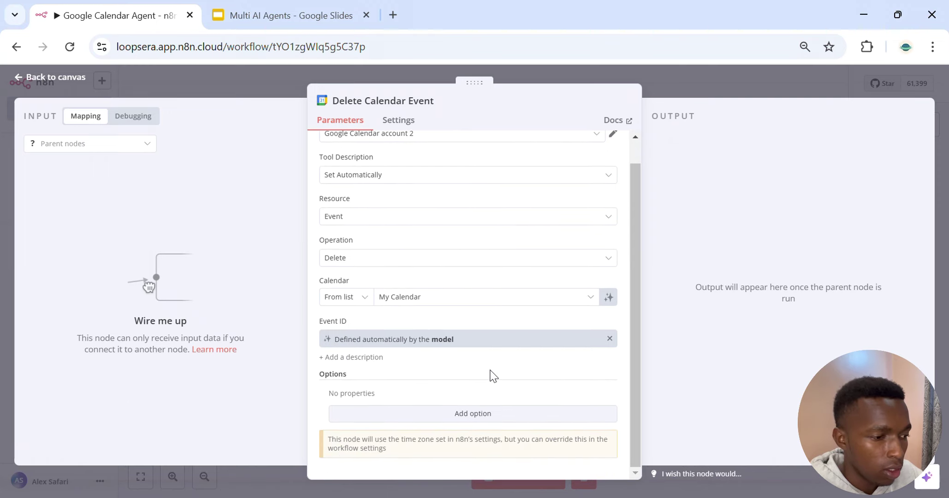
pyautogui.scroll(1, 492, 377)
pyautogui.click(722, 78)
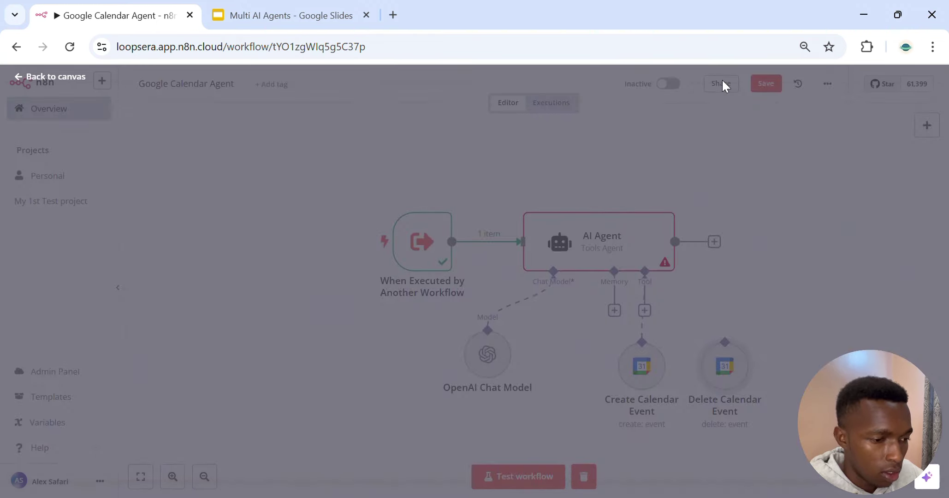
# Duplicate the Delete Calendar Event node and place the copy to the right of the original
pyautogui.rightClick(725, 366)
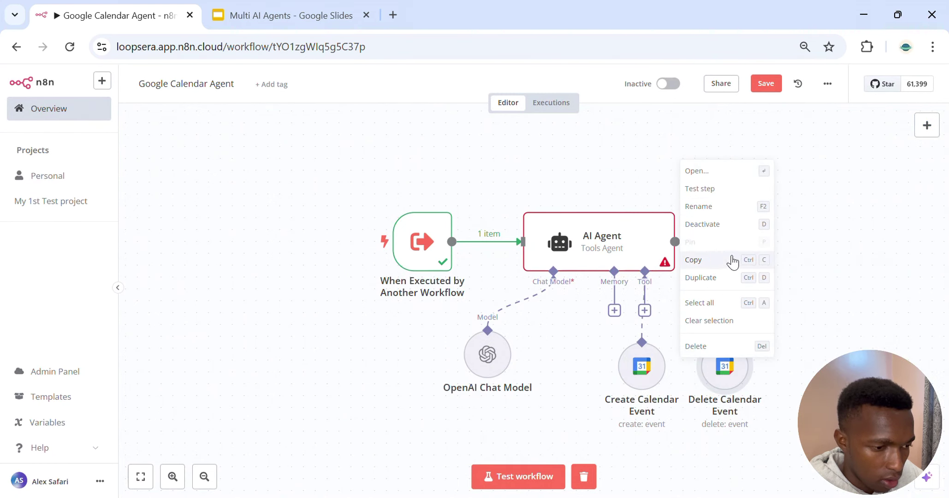
pyautogui.click(729, 278)
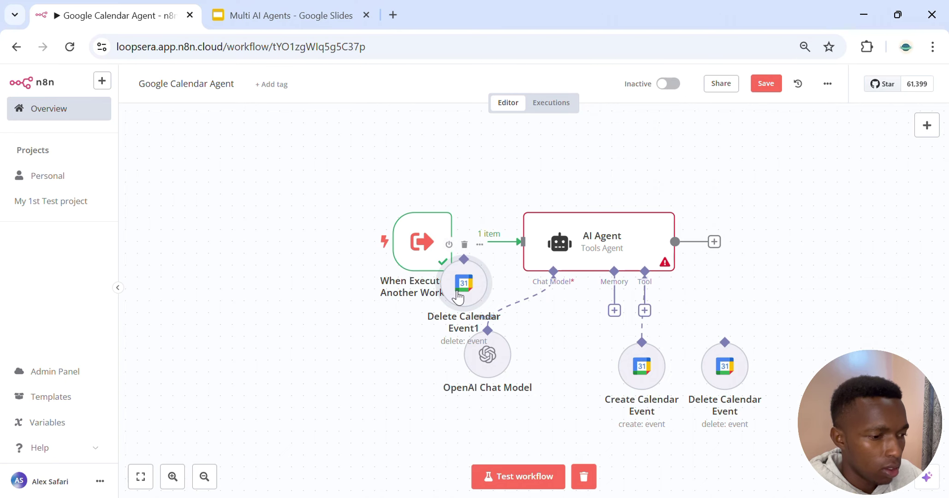
pyautogui.moveTo(454, 297); pyautogui.dragTo(807, 380)
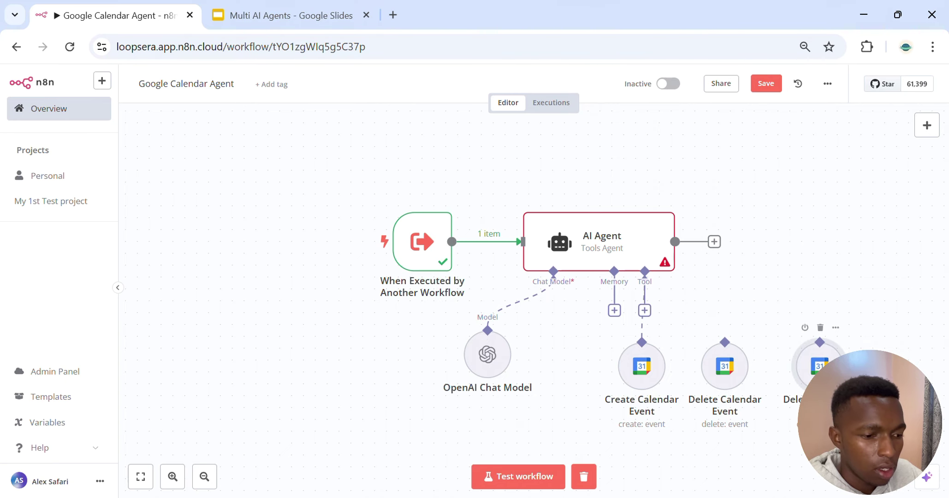
# Set the operation of the copied Delete Calendar Event node to Update
pyautogui.doubleClick(811, 369)
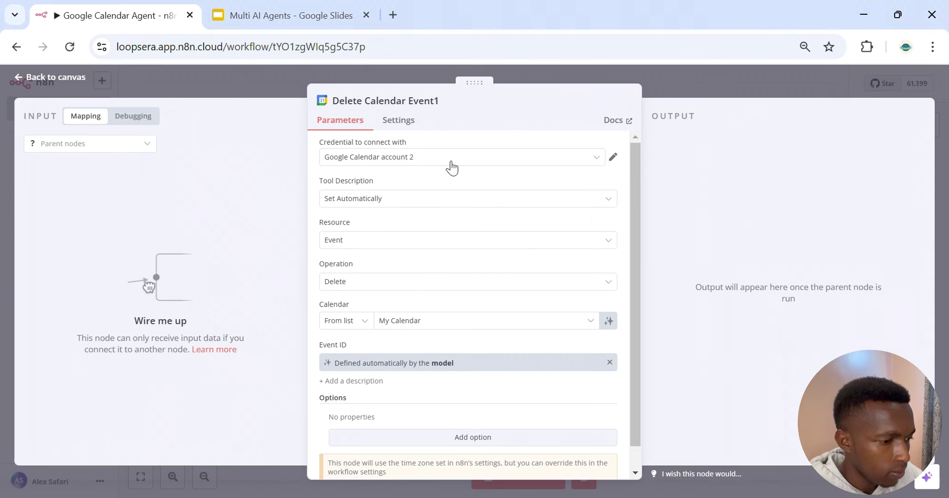
pyautogui.click(445, 286)
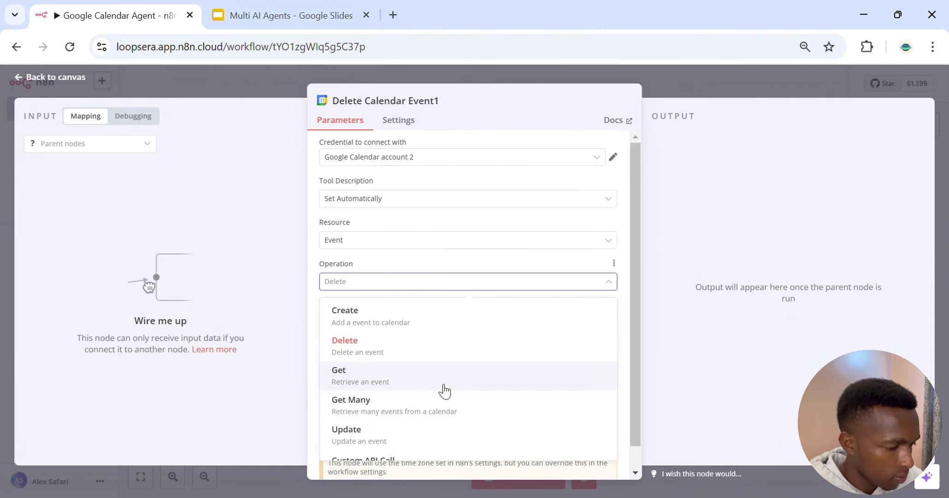
pyautogui.click(450, 435)
# Rename the node as Update Calendar Event, return to the canvas and move it slightly closer to the Delete Calendar Event node
pyautogui.click(348, 107)
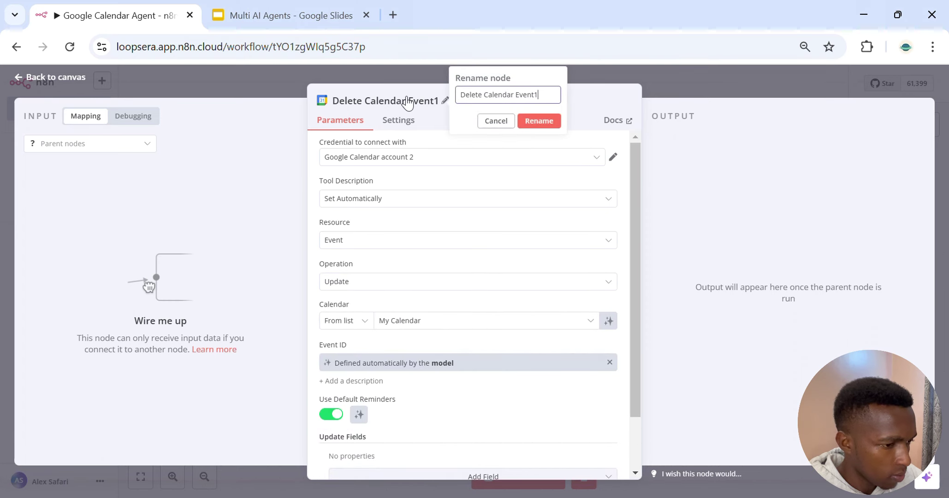
pyautogui.doubleClick(472, 93)
pyautogui.write('U')
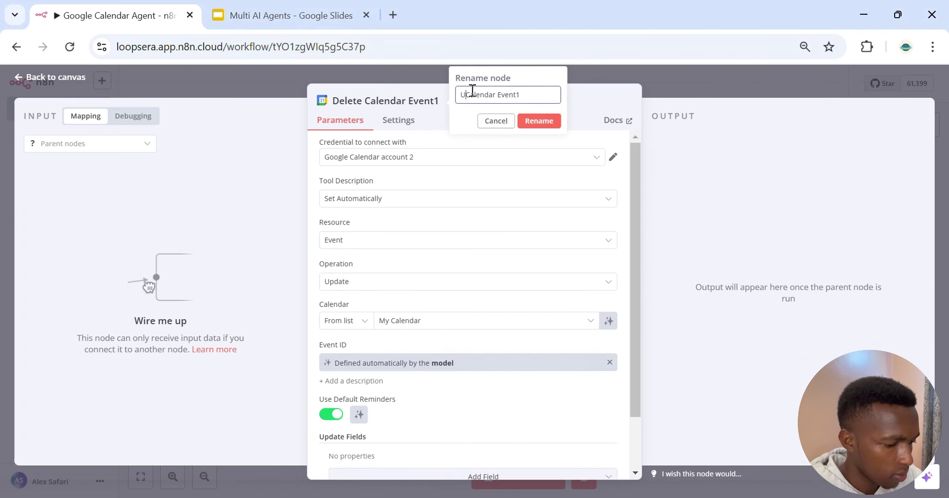
pyautogui.write('pdate')
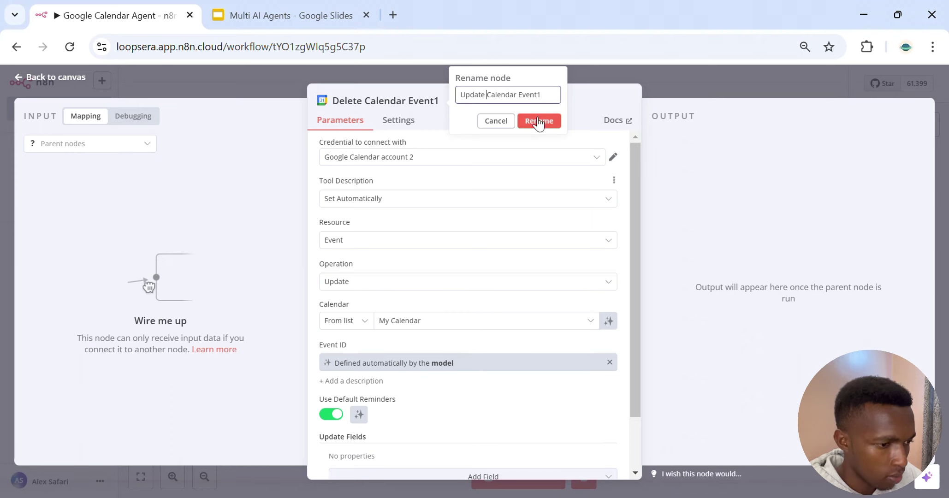
pyautogui.press('BackSpace')
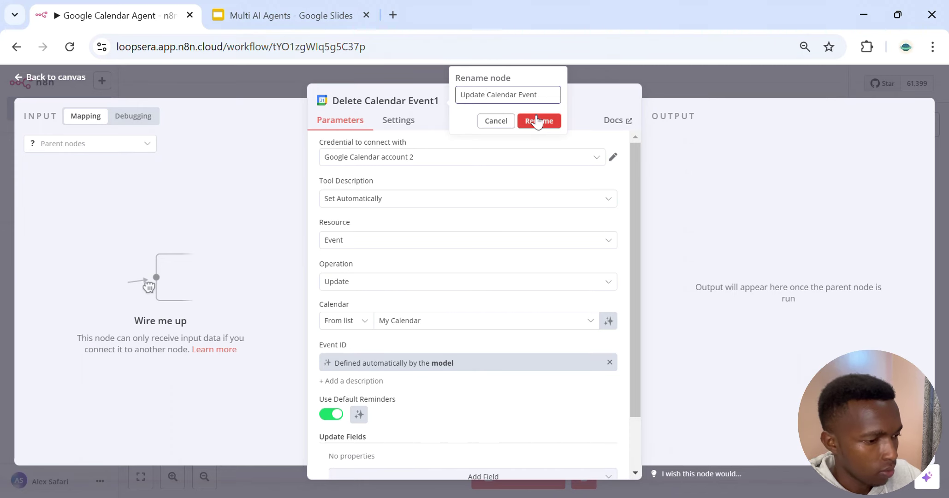
pyautogui.click(539, 121)
pyautogui.scroll(-1, 535, 303)
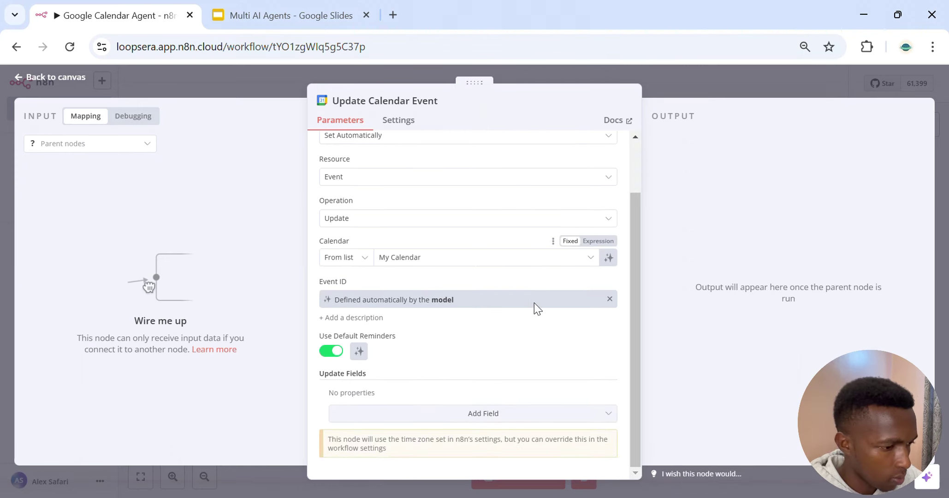
pyautogui.scroll(2, 572, 208)
pyautogui.click(727, 71)
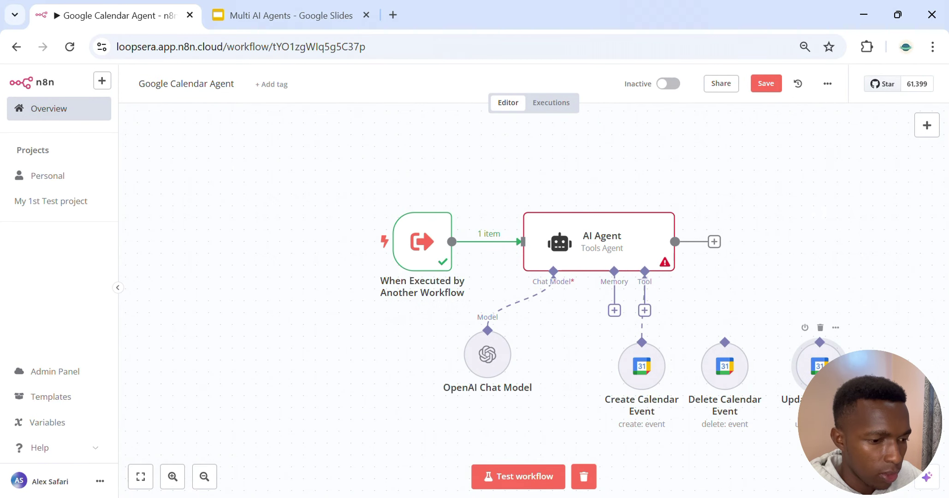
pyautogui.moveTo(823, 373); pyautogui.dragTo(812, 372)
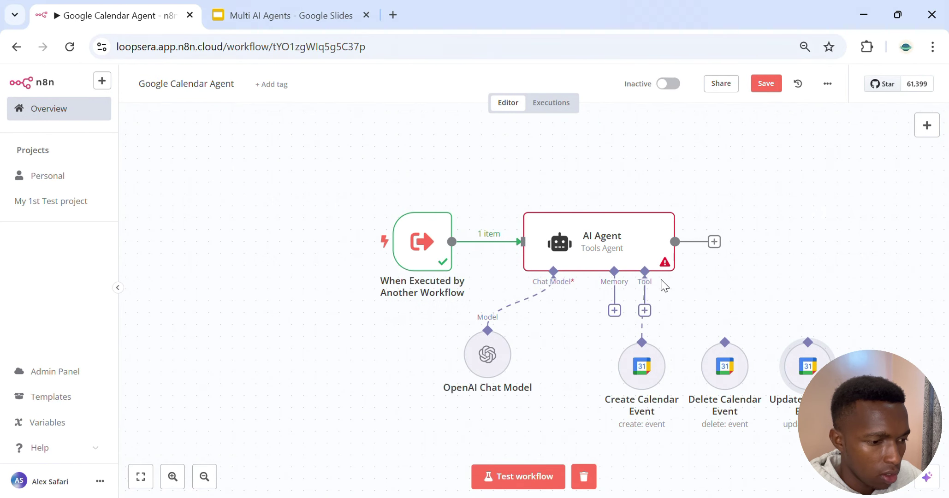
pyautogui.click(645, 314)
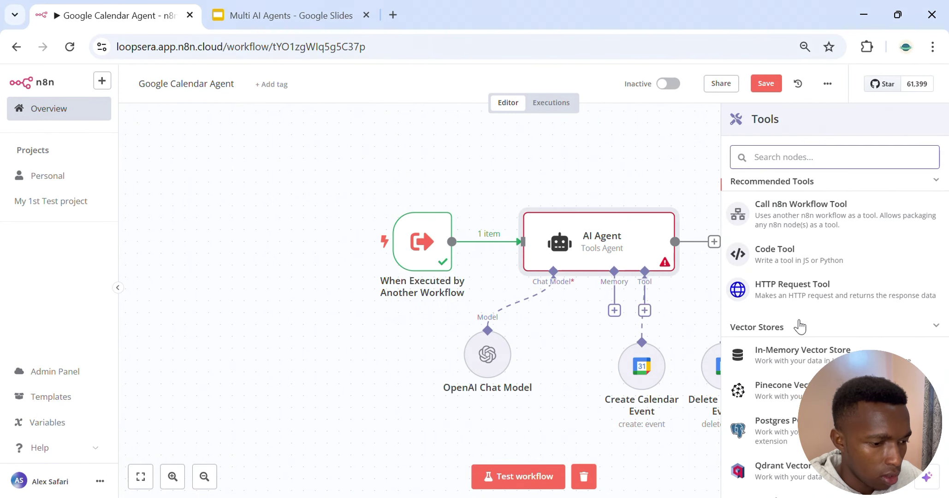
pyautogui.scroll(-2, 801, 327)
pyautogui.click(650, 140)
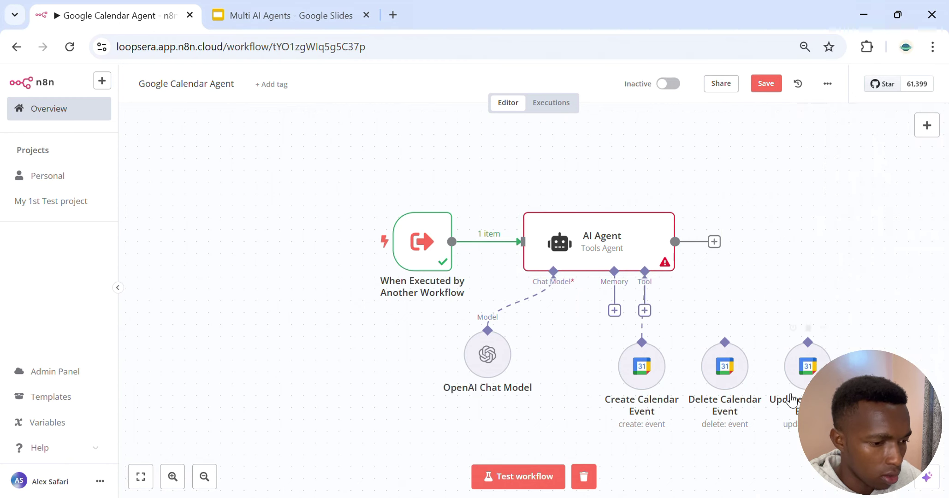
# Duplicate the Update Calendar Event node, place the copy to the right of the original and fit the workflow in view
pyautogui.rightClick(796, 375)
pyautogui.click(772, 295)
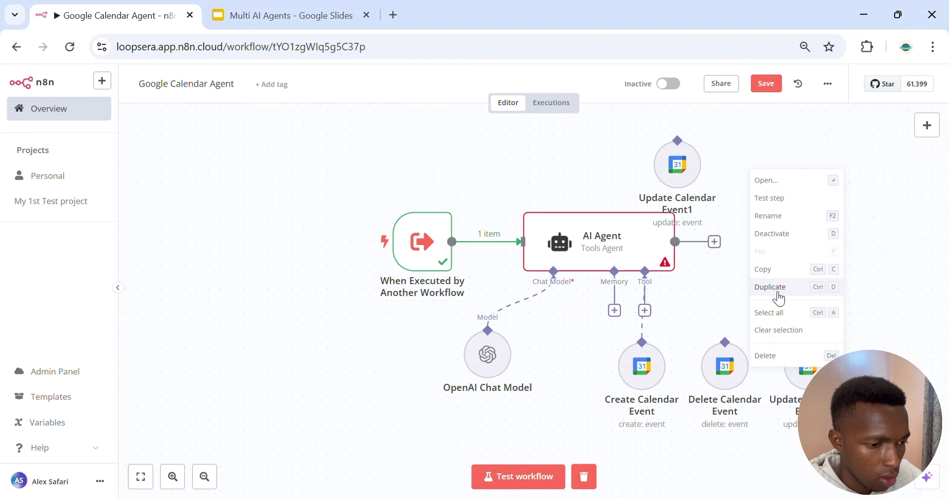
pyautogui.moveTo(674, 175); pyautogui.dragTo(888, 378)
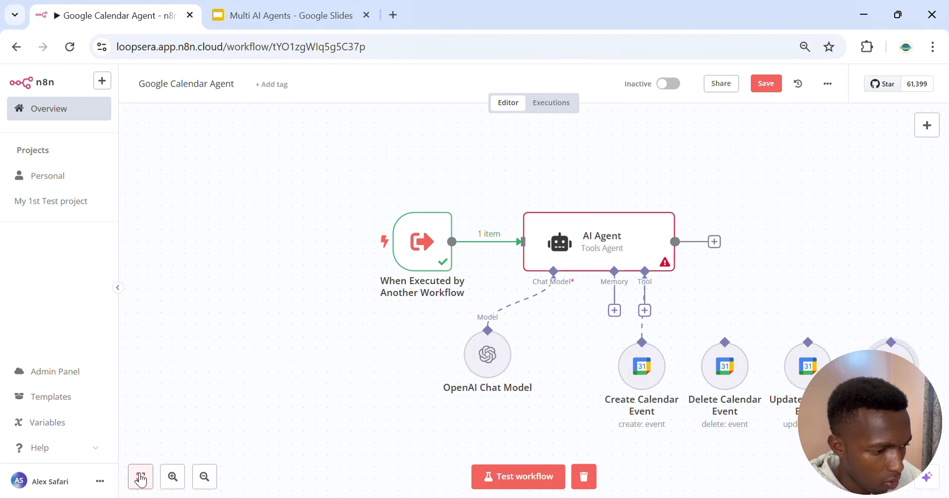
pyautogui.click(140, 477)
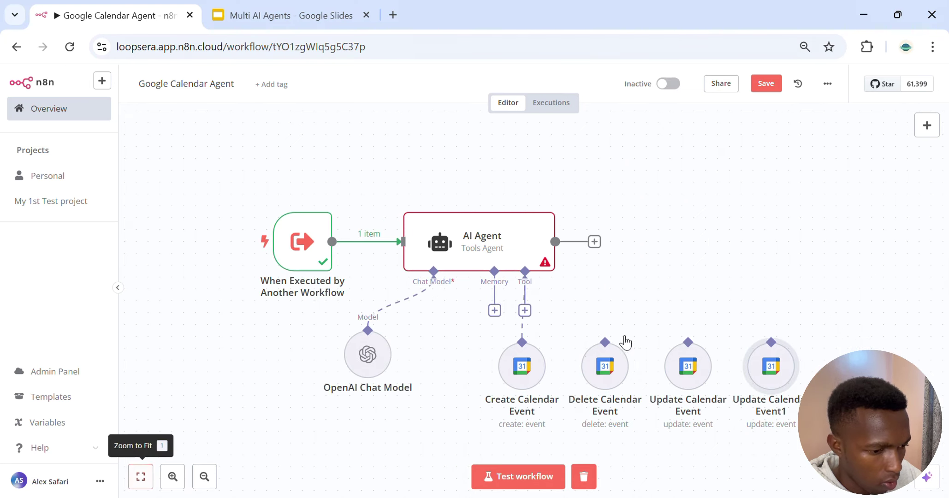
# Set the operation of the copied Update Calendar Event node to Get Many
pyautogui.doubleClick(774, 378)
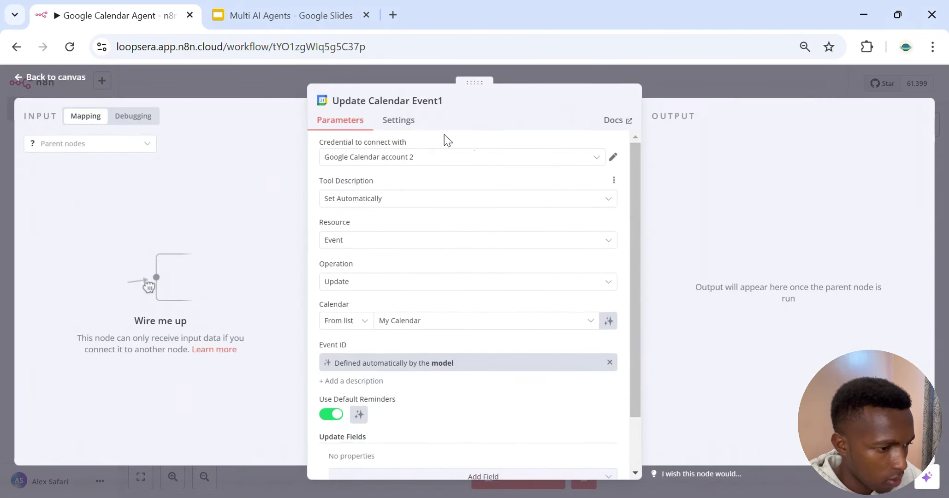
pyautogui.click(420, 288)
pyautogui.scroll(-1, 443, 417)
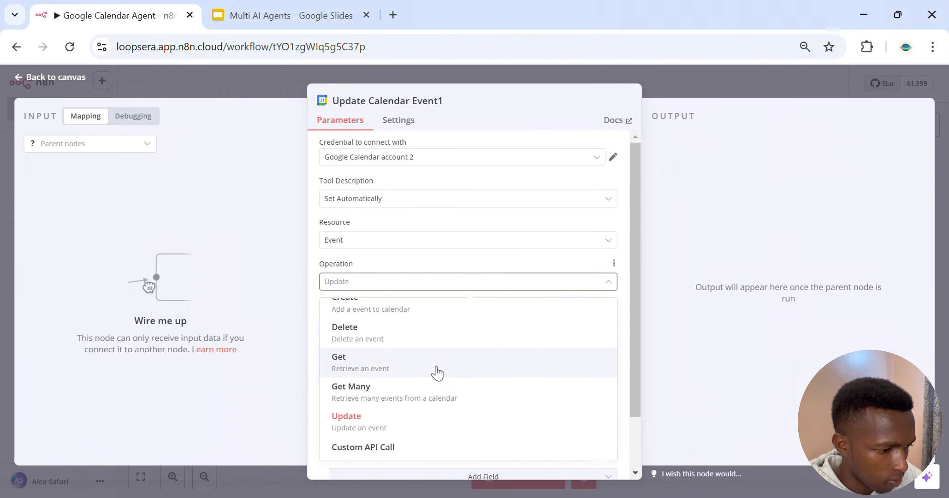
pyautogui.click(437, 400)
# Rename the copied node as Get Many Calendar Events
pyautogui.click(369, 107)
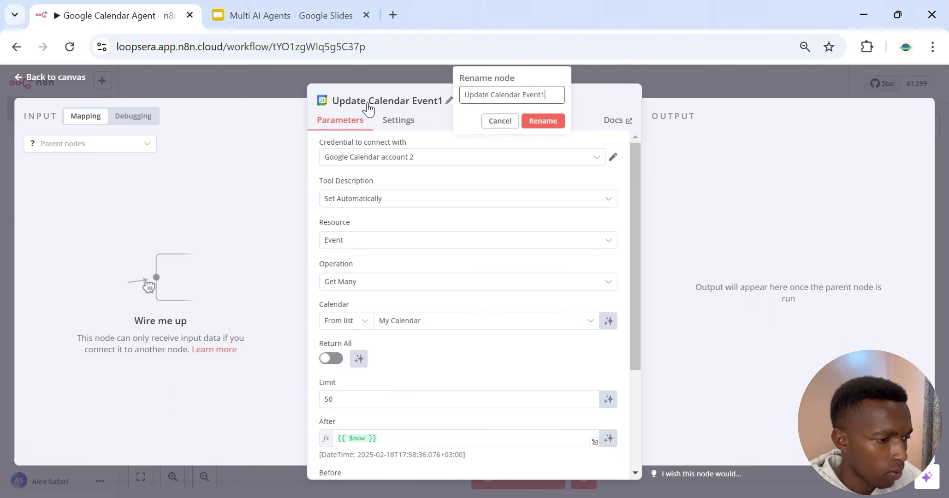
pyautogui.doubleClick(481, 96)
pyautogui.write('G')
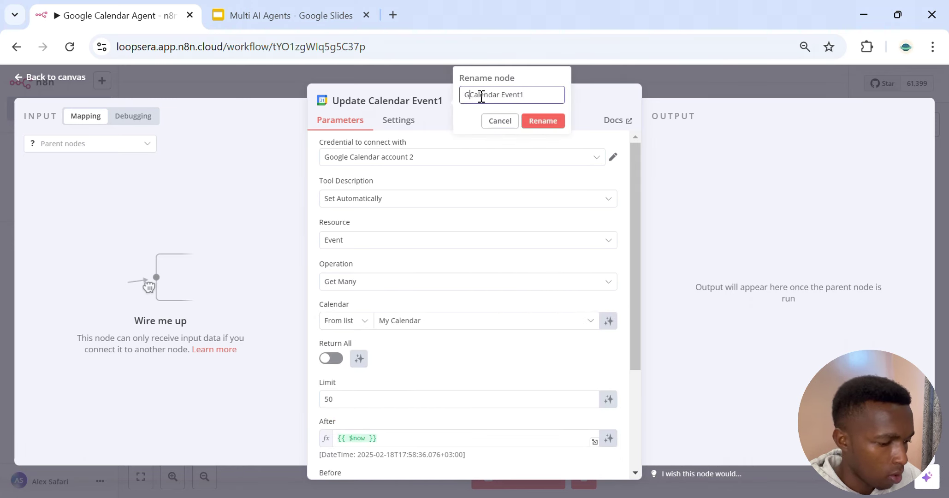
pyautogui.write('et ')
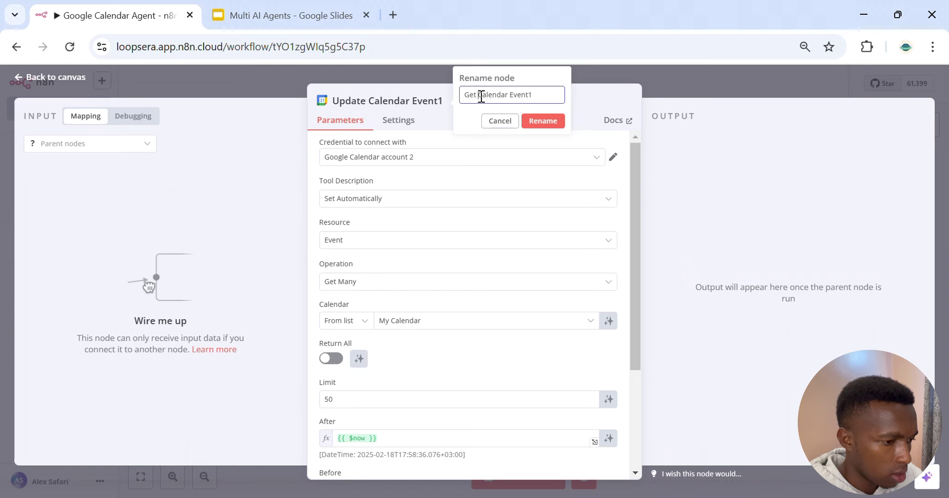
pyautogui.write('Many')
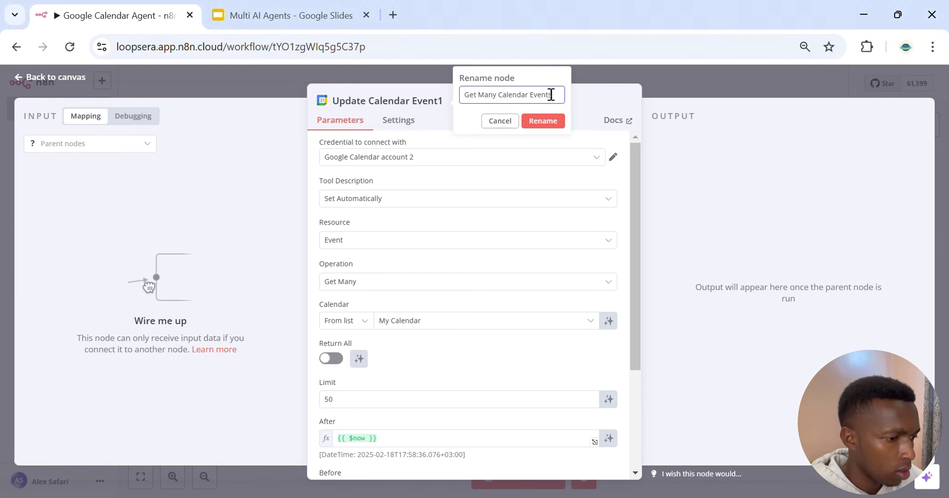
pyautogui.press('Return')
# Let the model define the After and Before parameters of the Get Many Calendar Events node and return to the canvas
pyautogui.scroll(-4, 493, 322)
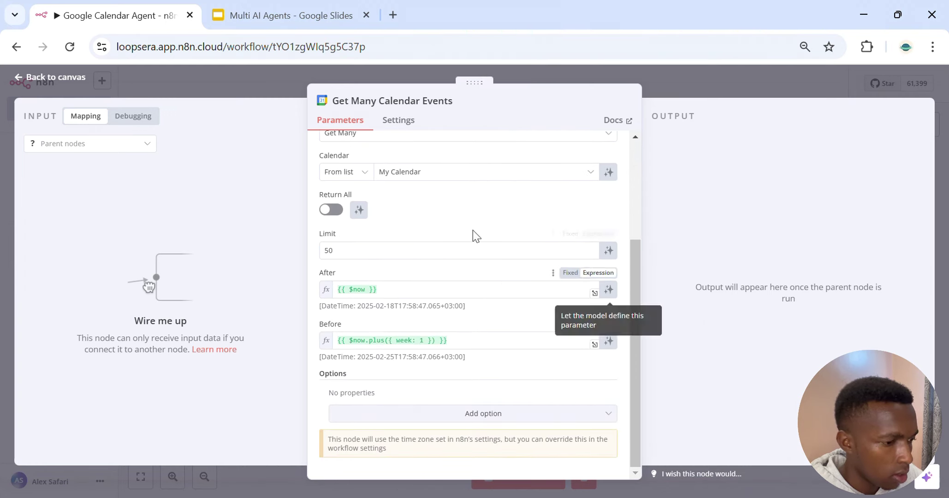
pyautogui.click(608, 291)
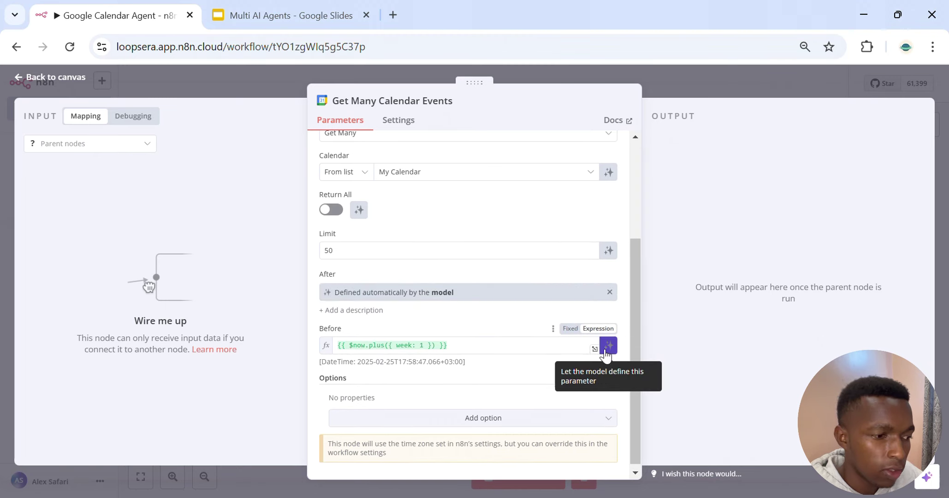
pyautogui.click(608, 346)
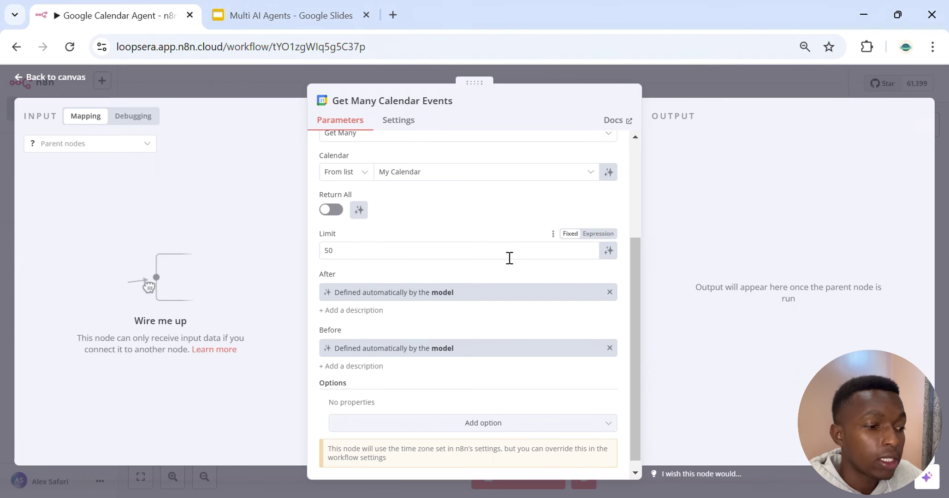
pyautogui.click(739, 79)
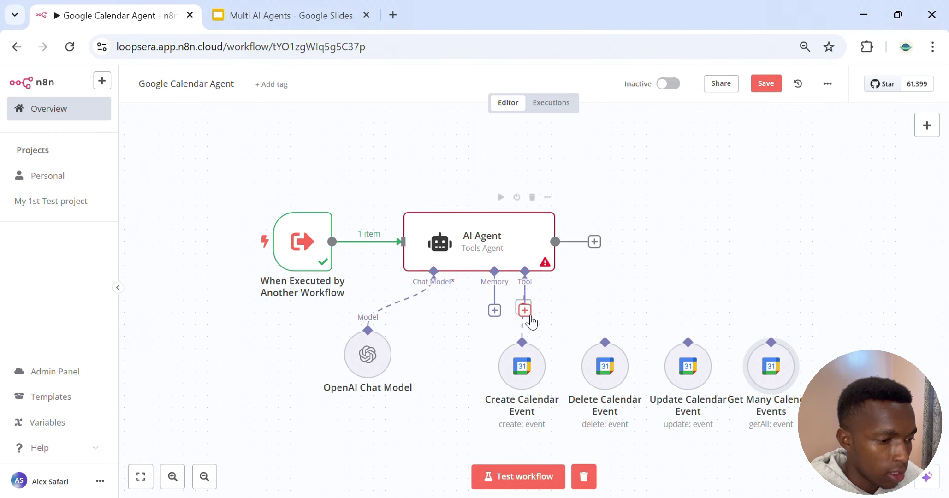
# Shift the Create Calendar Event node slightly left and connect the delete, update and get-many calendar nodes to the AI Agent's Tool input
pyautogui.moveTo(521, 375); pyautogui.dragTo(509, 375)
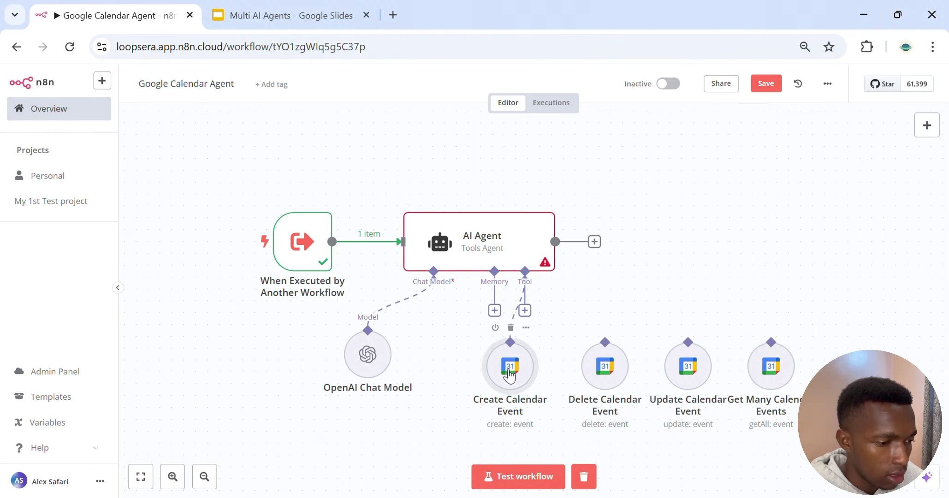
pyautogui.moveTo(525, 311); pyautogui.dragTo(623, 362)
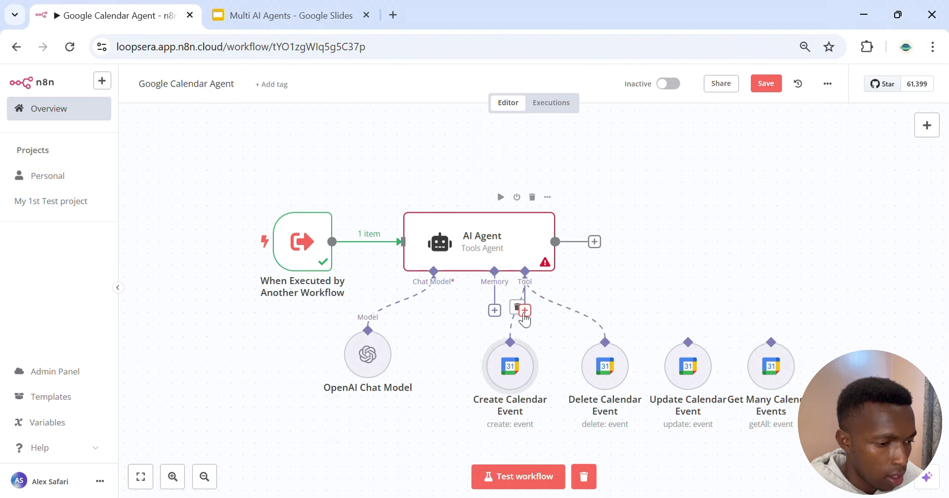
pyautogui.moveTo(525, 312); pyautogui.dragTo(689, 343)
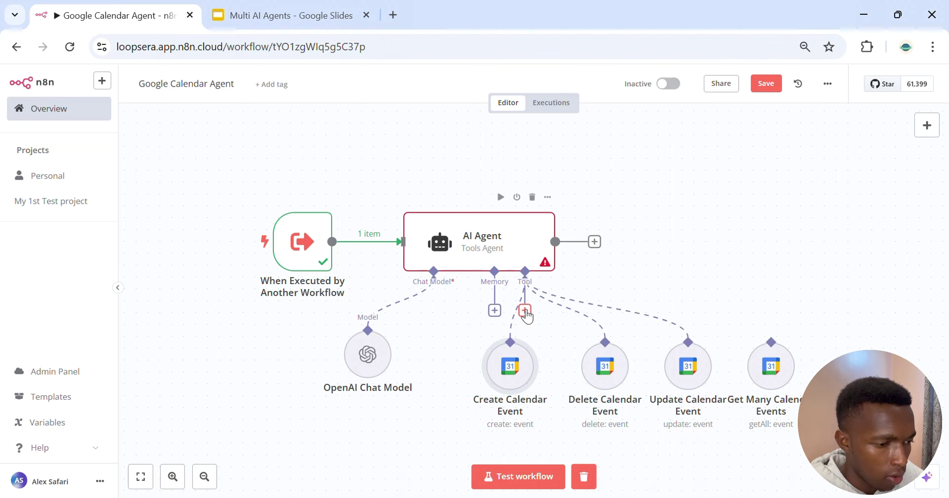
pyautogui.moveTo(524, 311); pyautogui.dragTo(770, 344)
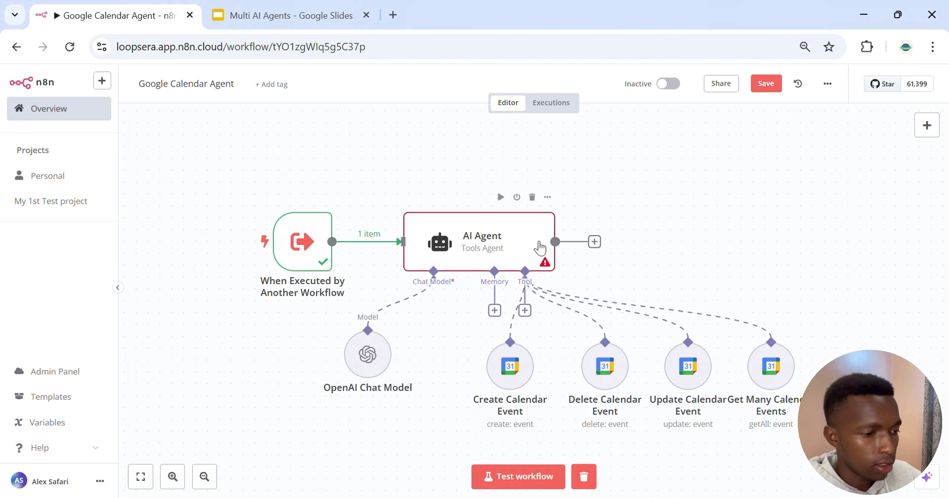
# Rename the AI Agent node as Google Calendar Agent and return to the canvas
pyautogui.doubleClick(521, 239)
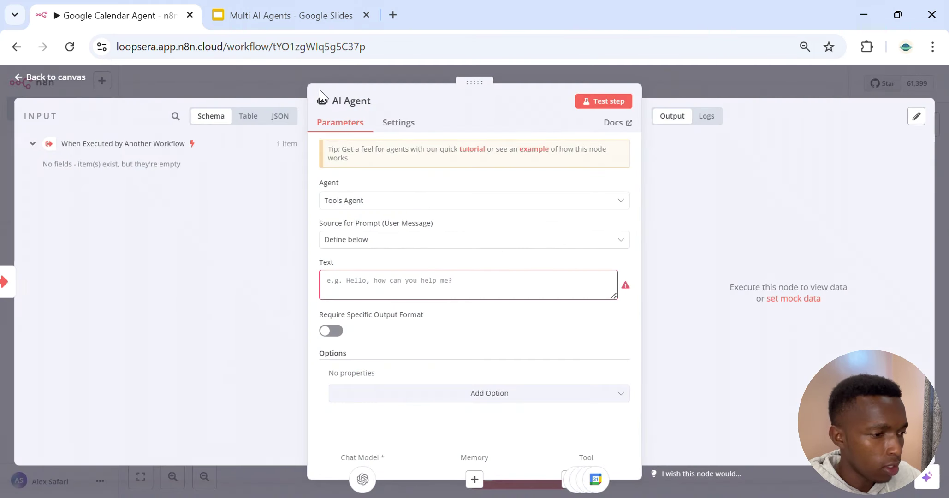
pyautogui.click(352, 101)
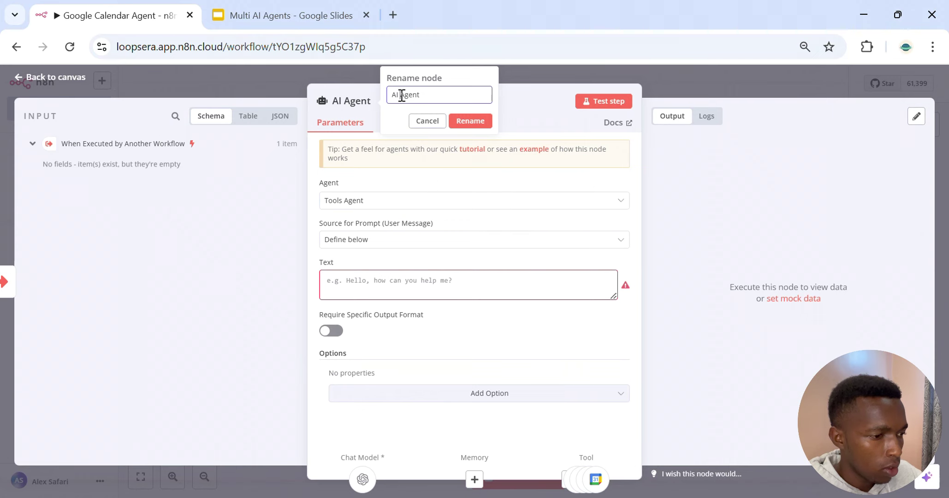
pyautogui.moveTo(402, 95); pyautogui.dragTo(371, 107)
pyautogui.write('Google Ca')
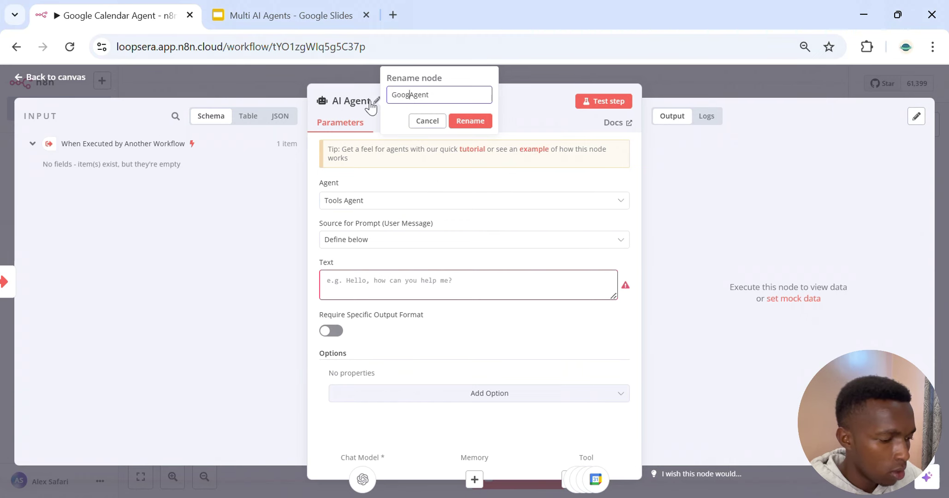
pyautogui.write('l')
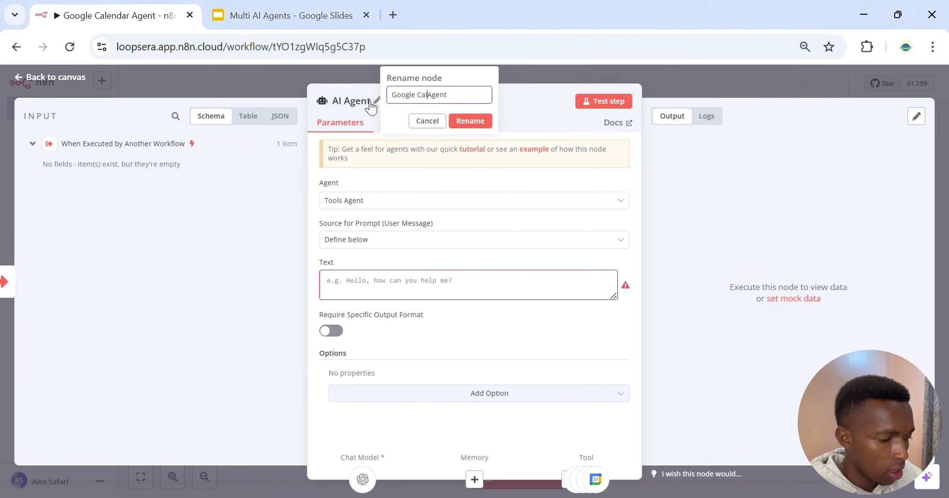
pyautogui.write('endar')
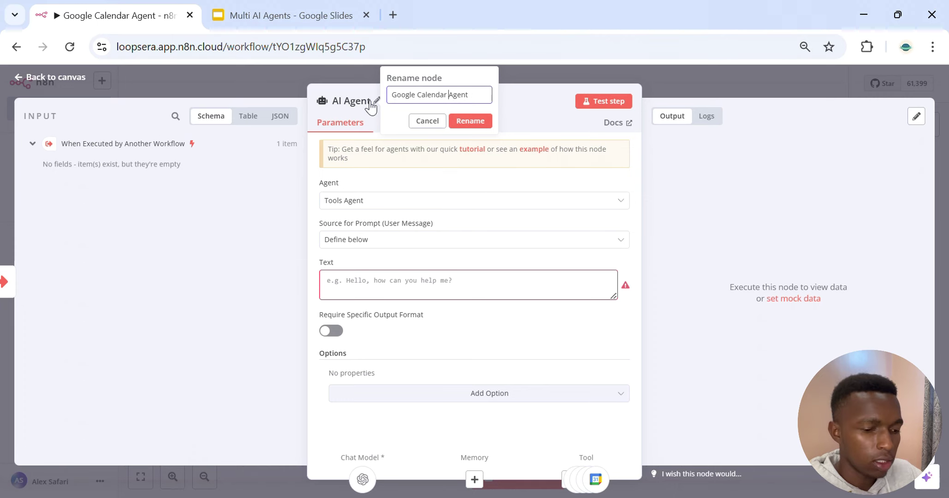
pyautogui.press('Return')
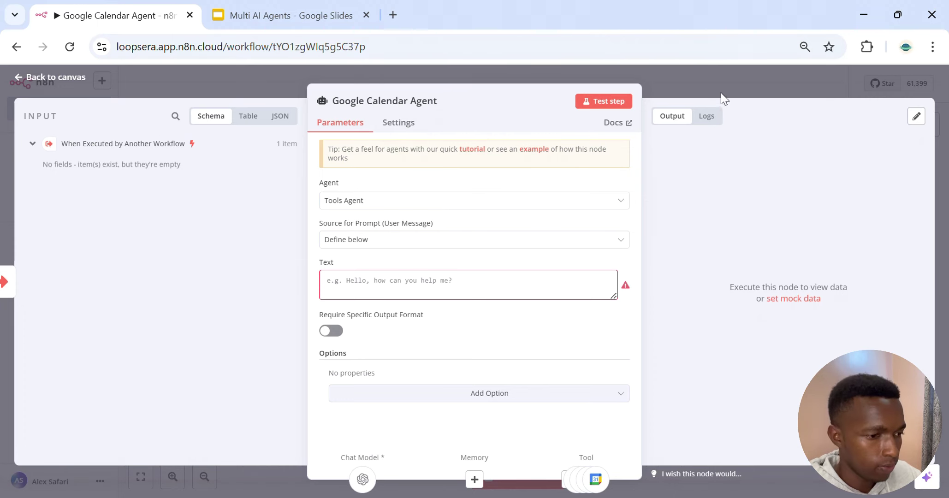
pyautogui.click(714, 74)
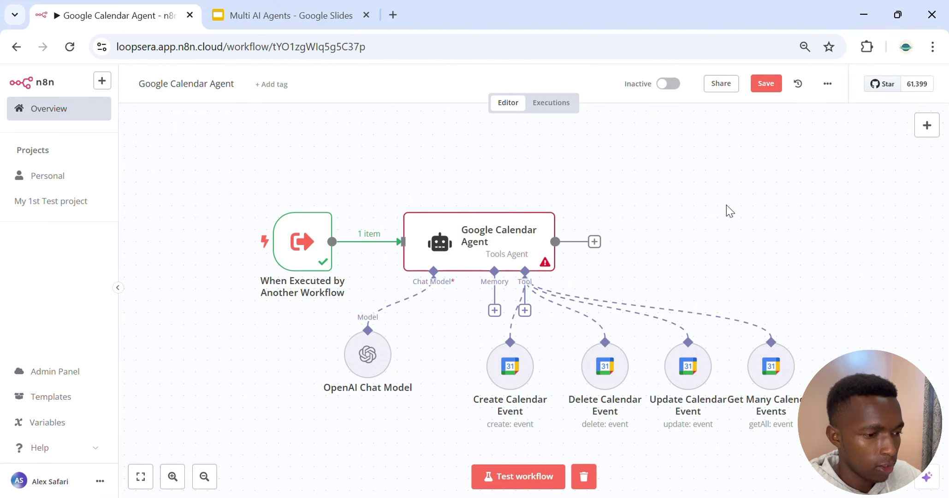
pyautogui.doubleClick(464, 263)
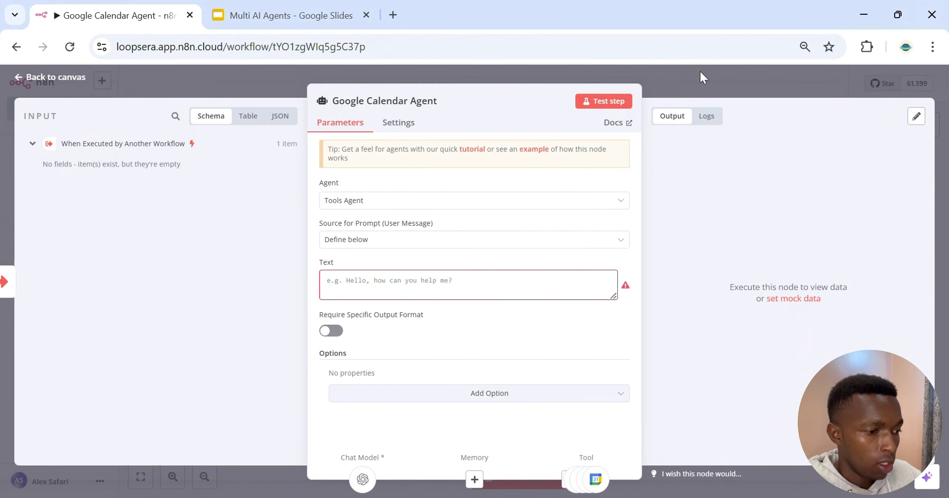
pyautogui.click(700, 69)
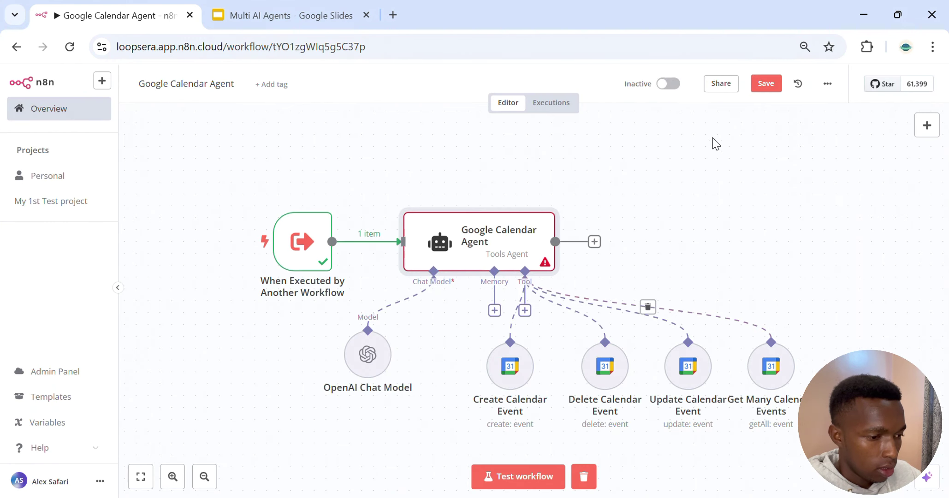
pyautogui.doubleClick(490, 249)
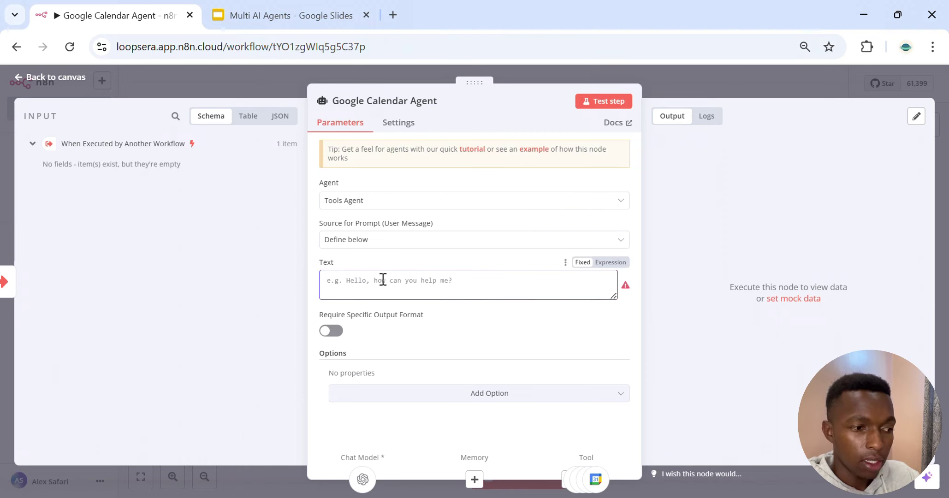
pyautogui.click(754, 85)
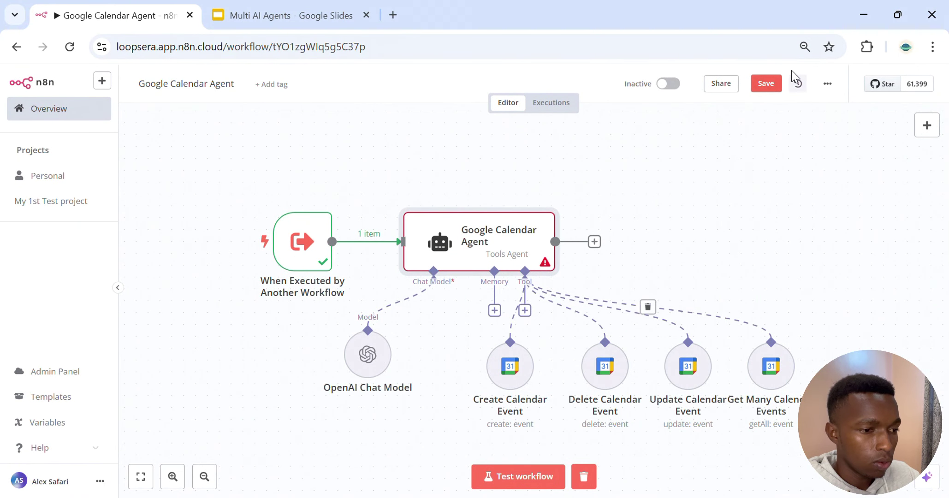
# Save the Google Calendar Agent workflow and open the Multi Agent Assistant Demo workflow
pyautogui.click(765, 85)
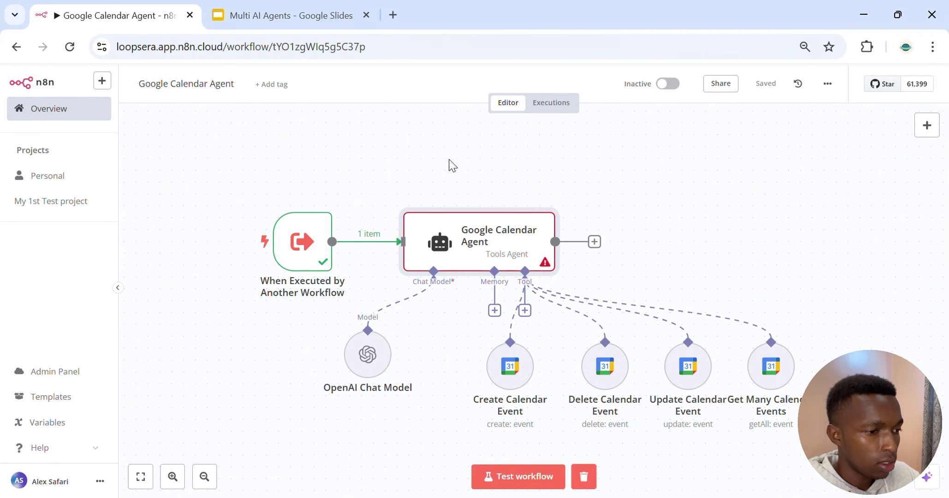
pyautogui.click(64, 119)
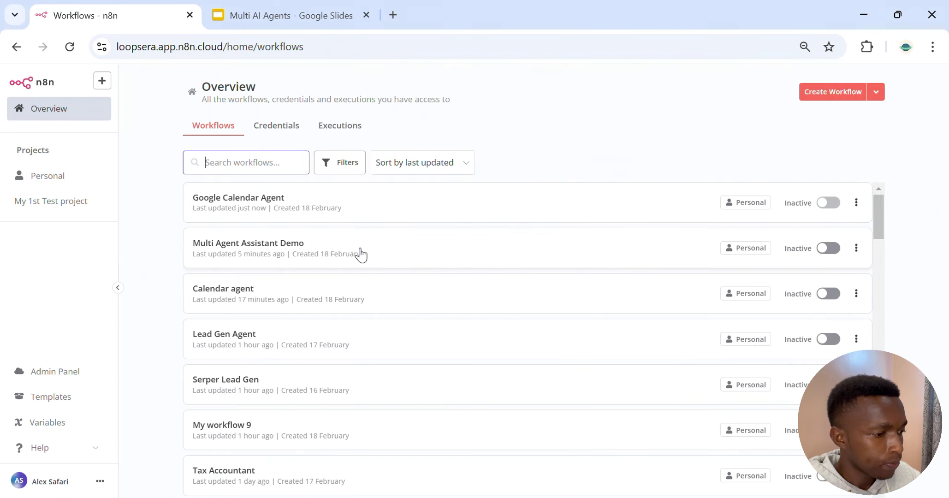
pyautogui.click(361, 252)
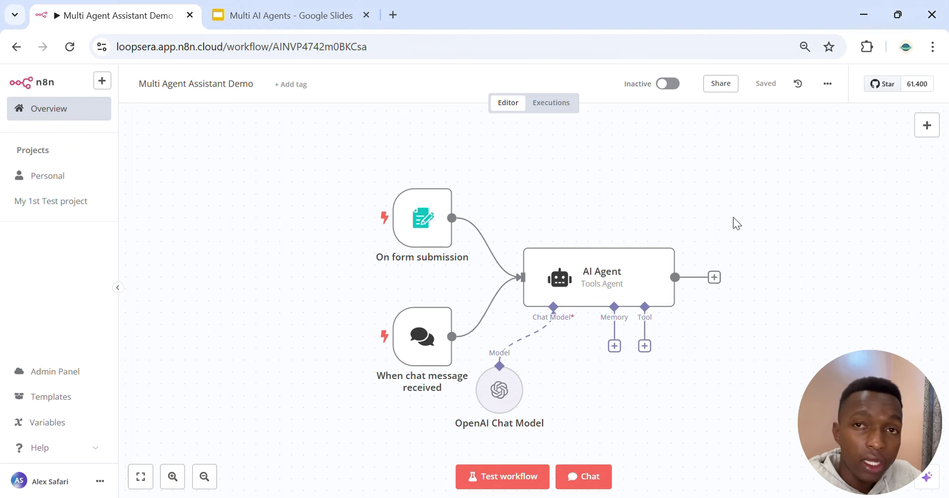
# Add a Call n8n Workflow Tool to the AI Agent's Tool input
pyautogui.scroll(-1, 733, 217)
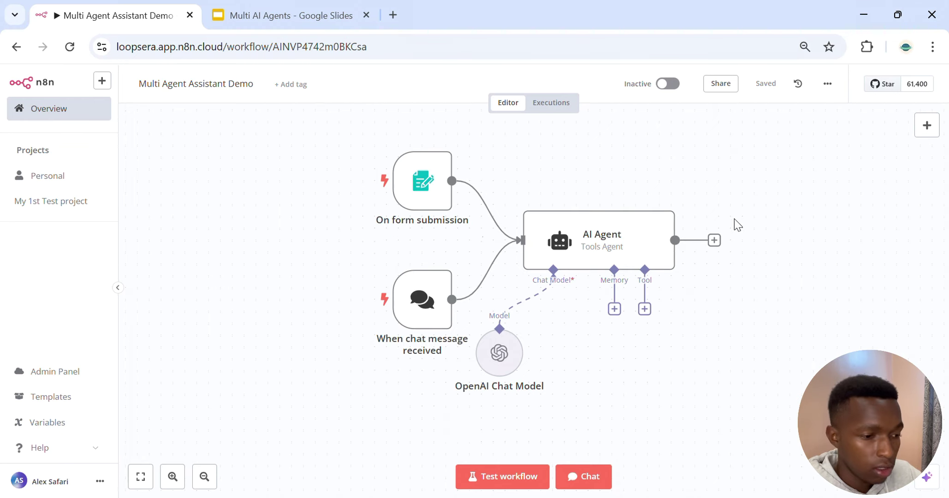
pyautogui.click(644, 309)
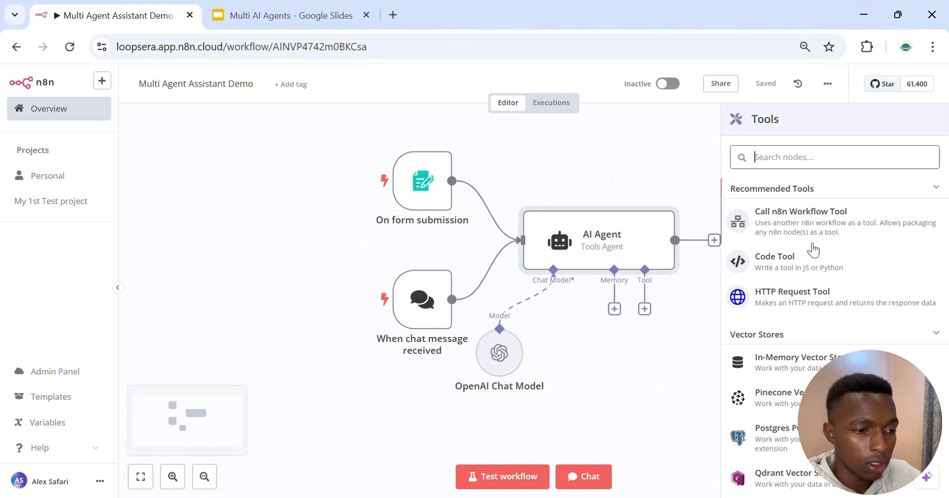
pyautogui.write('call')
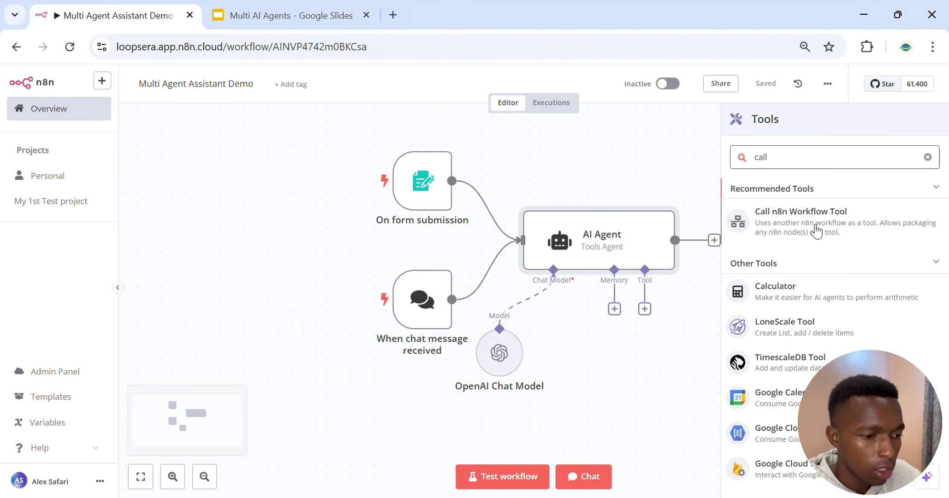
pyautogui.click(817, 230)
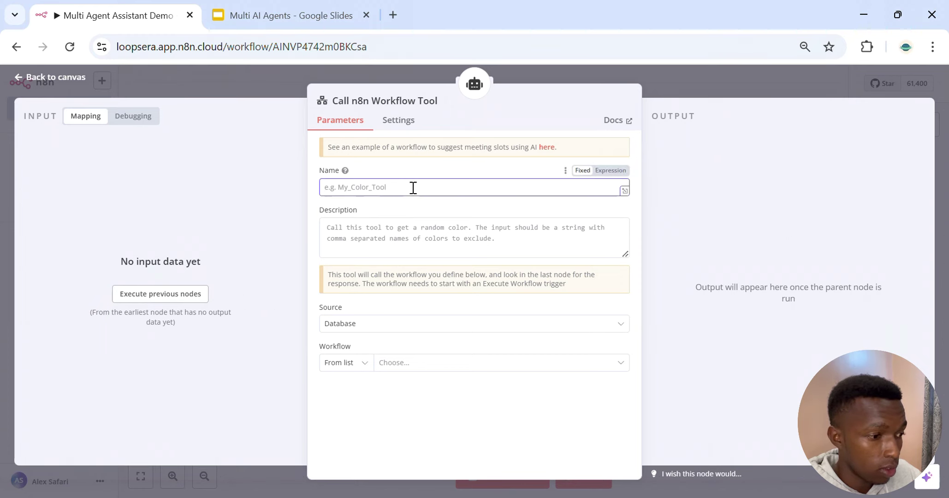
# Name the workflow tool GoogleCalendarAgent
pyautogui.write('G')
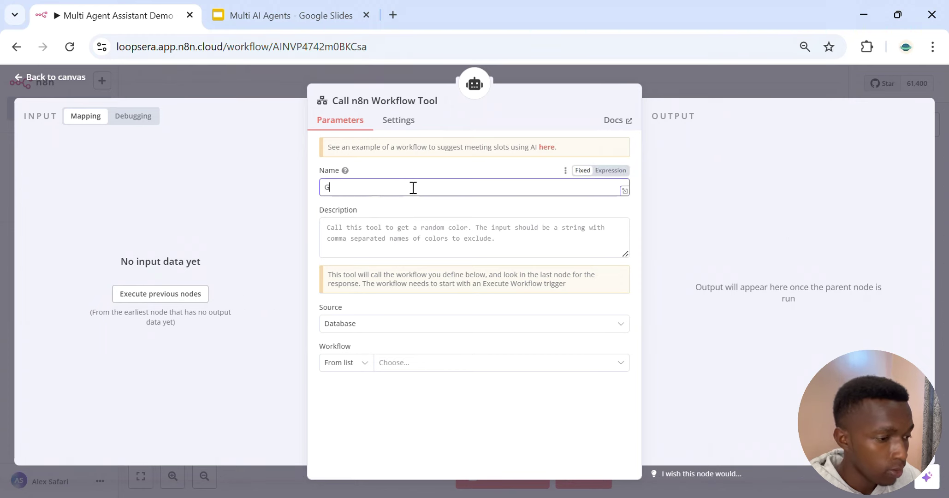
pyautogui.write('oogleCa')
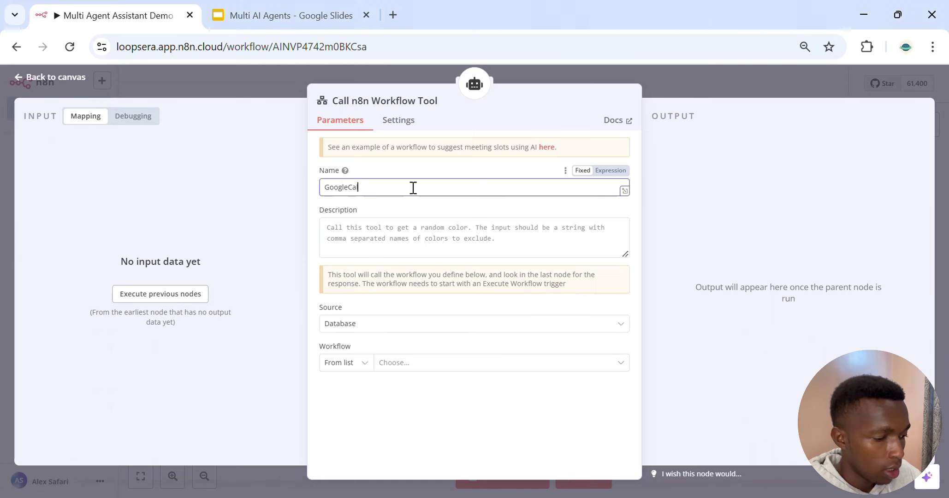
pyautogui.write('lendarT')
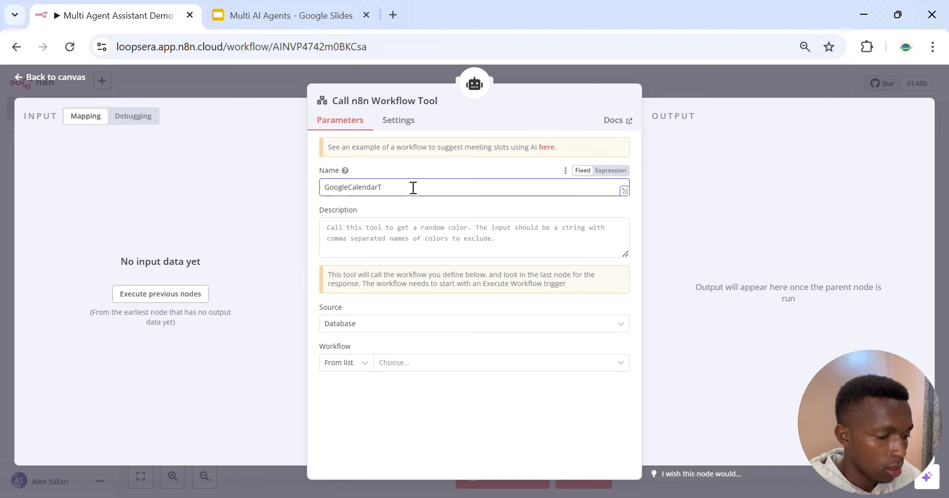
pyautogui.press('BackSpace')
pyautogui.write('Agent')
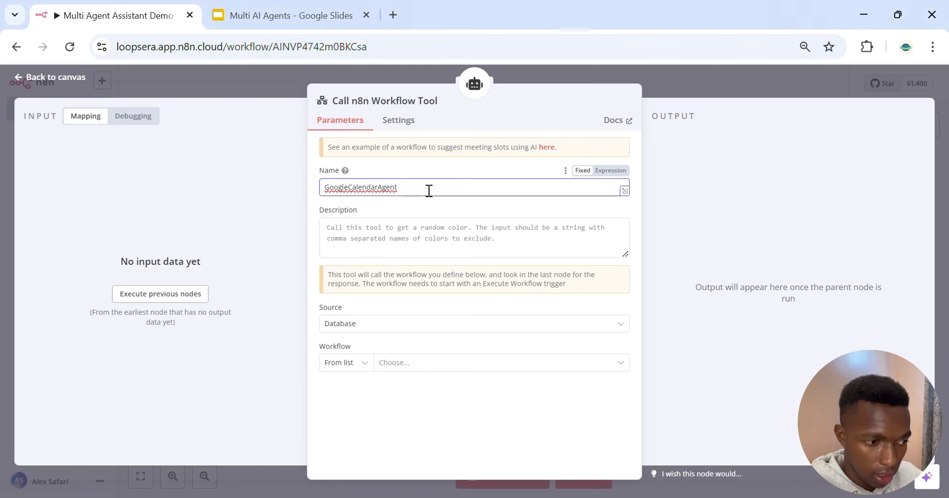
pyautogui.moveTo(347, 175)
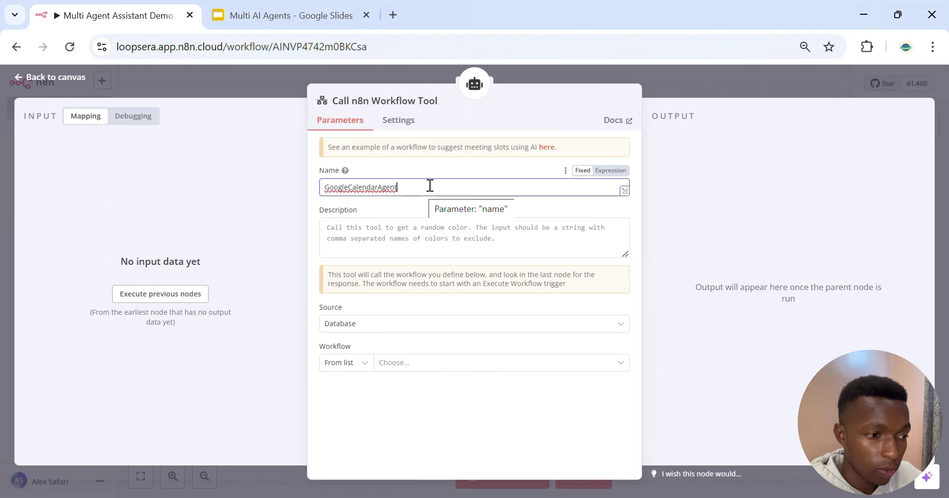
# Set the tool's description to "Call this tool to handle Google Calendar events"
pyautogui.click(422, 229)
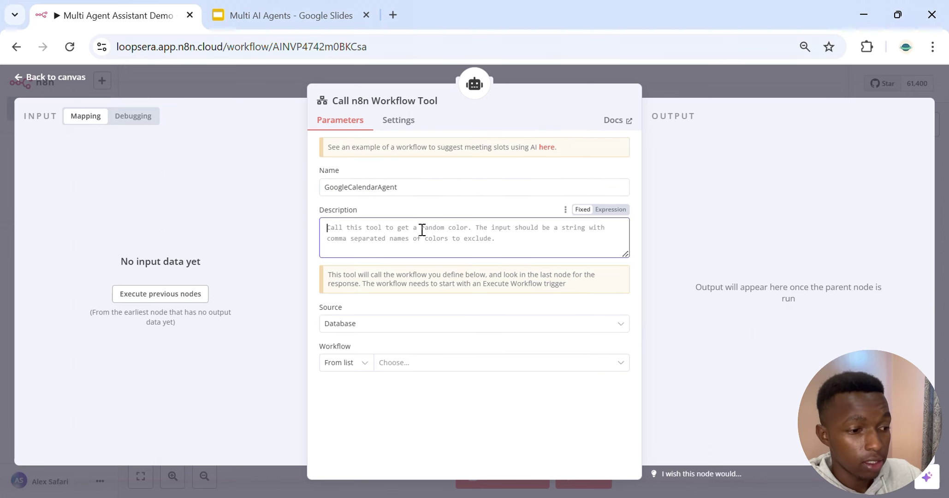
pyautogui.click(715, 65)
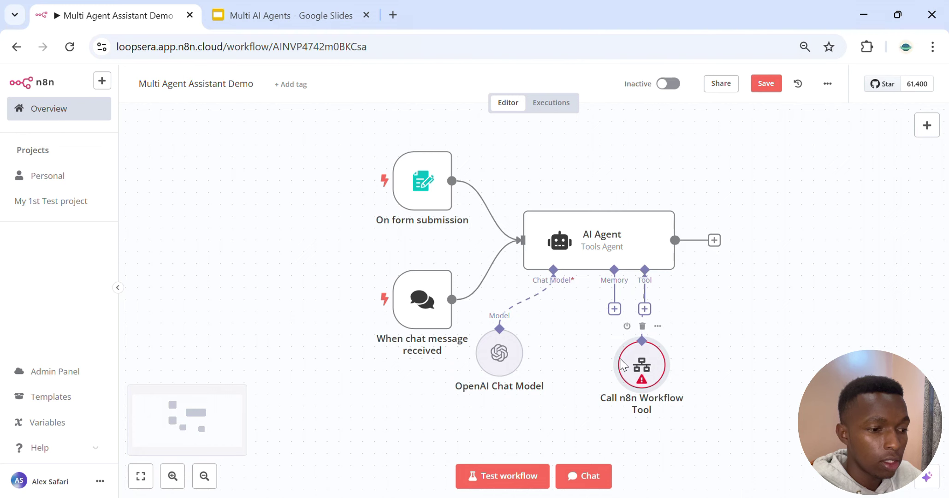
pyautogui.doubleClick(622, 365)
pyautogui.click(413, 238)
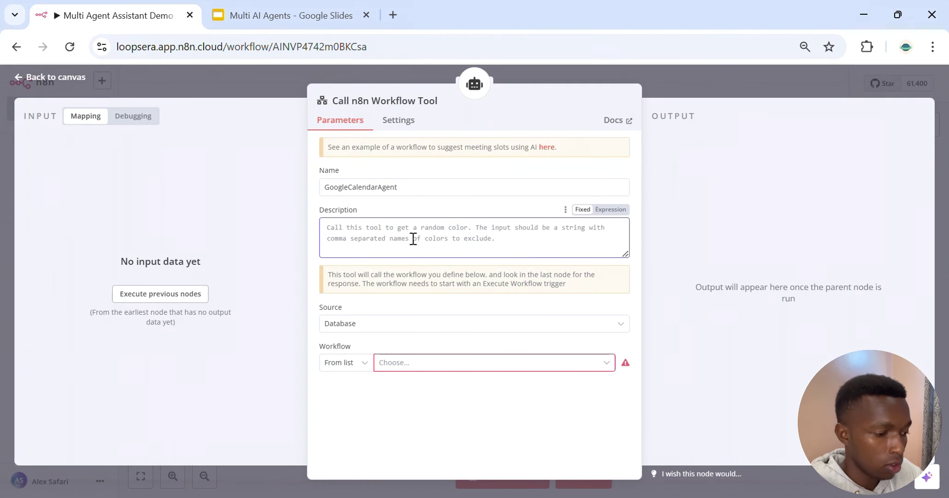
pyautogui.write('c')
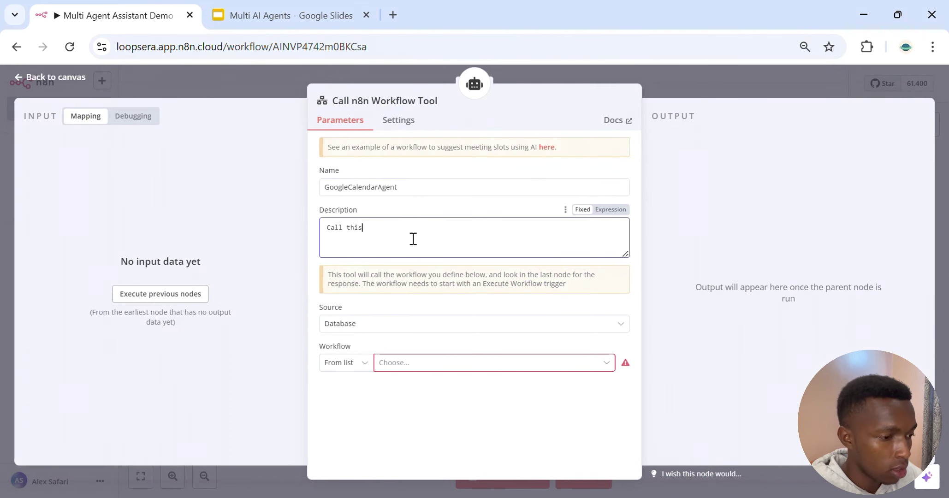
pyautogui.write('all this')
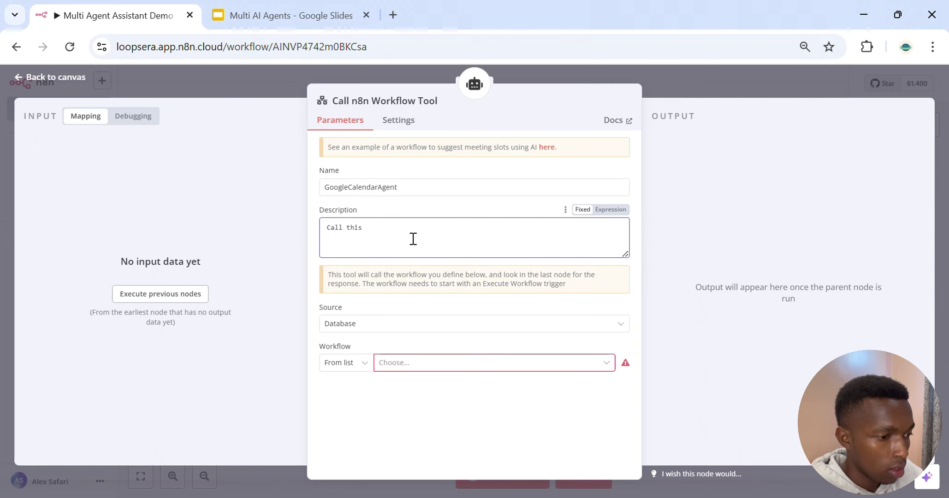
pyautogui.write(' tool to ')
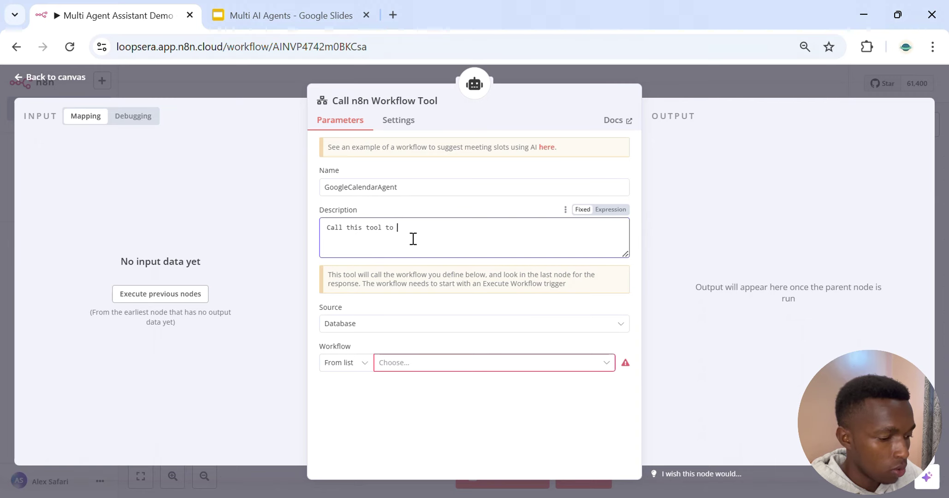
pyautogui.write('handle ')
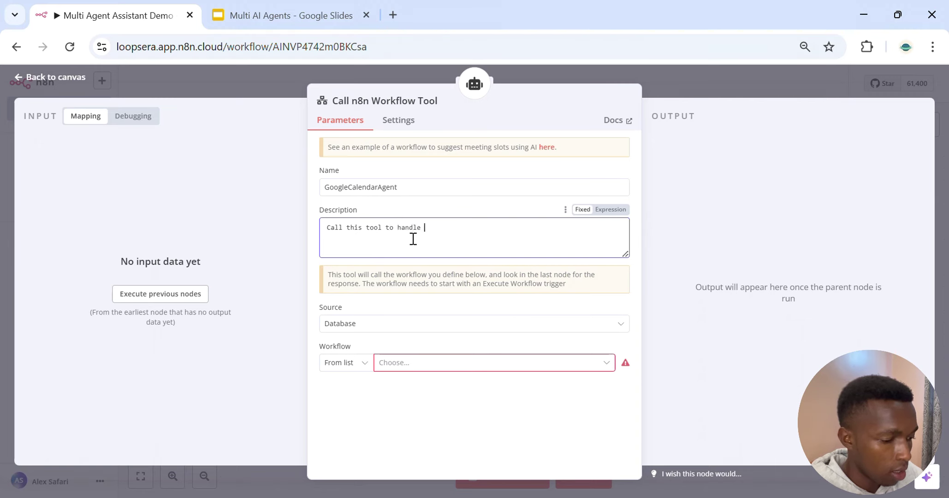
pyautogui.write('Google Cale')
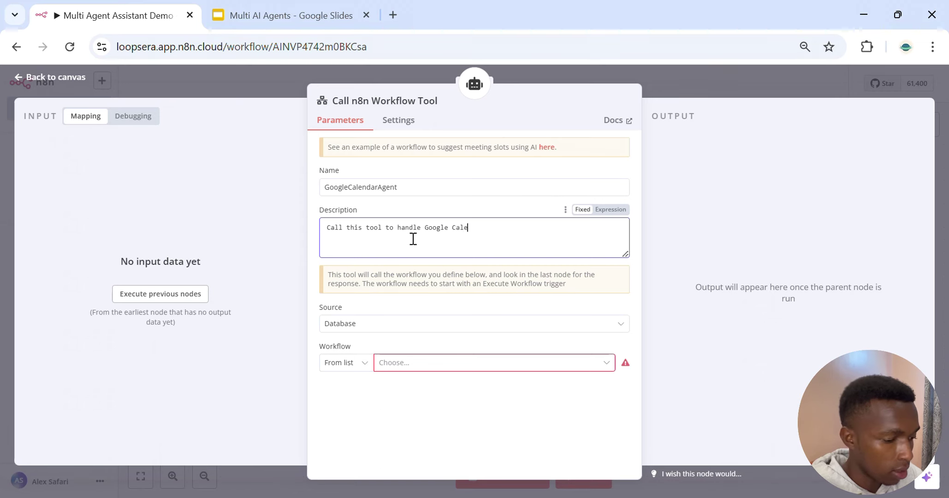
pyautogui.write('dar events')
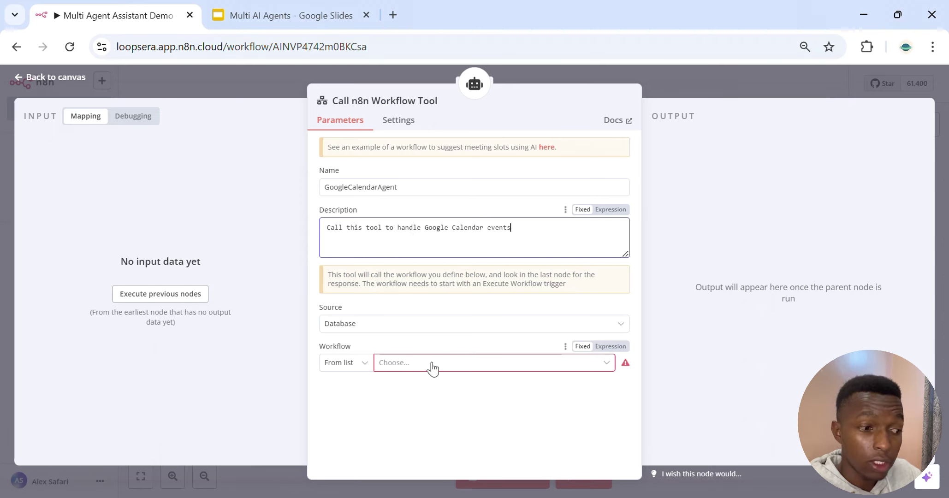
pyautogui.click(406, 364)
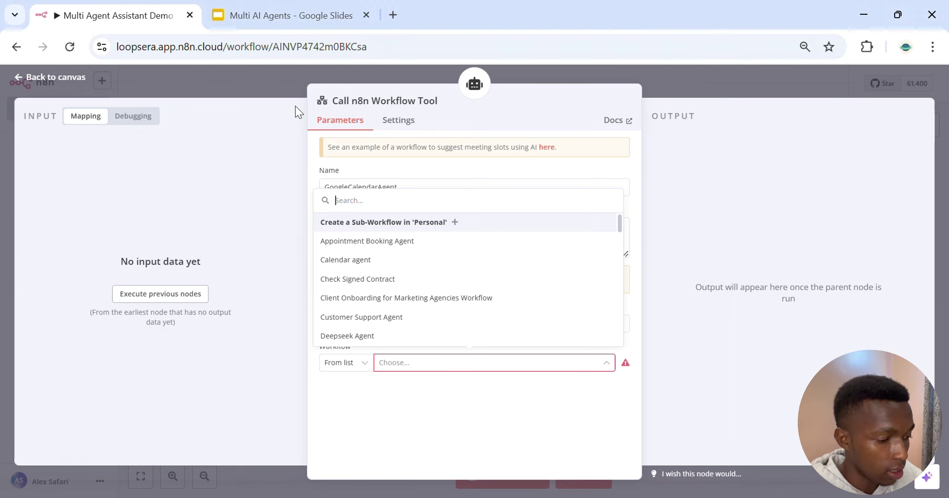
pyautogui.write('goo')
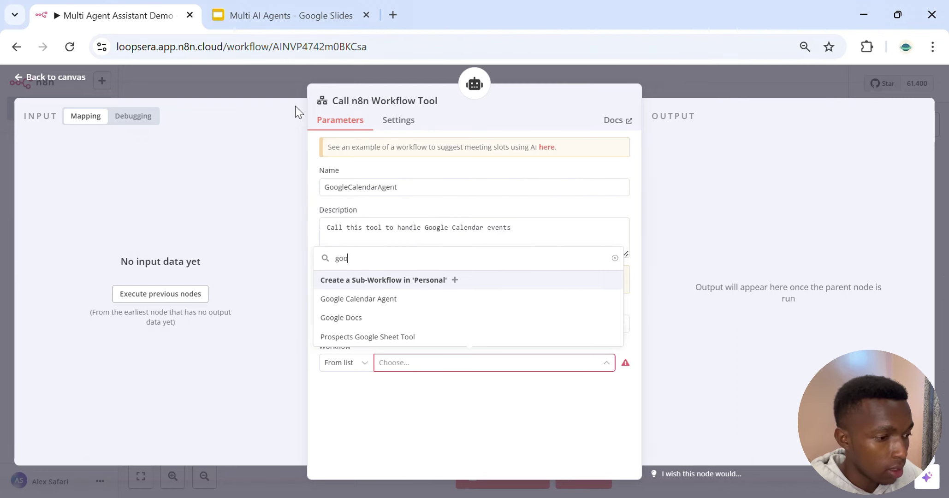
pyautogui.press('BackSpace')
pyautogui.press('BackSpace')
pyautogui.press('BackSpace')
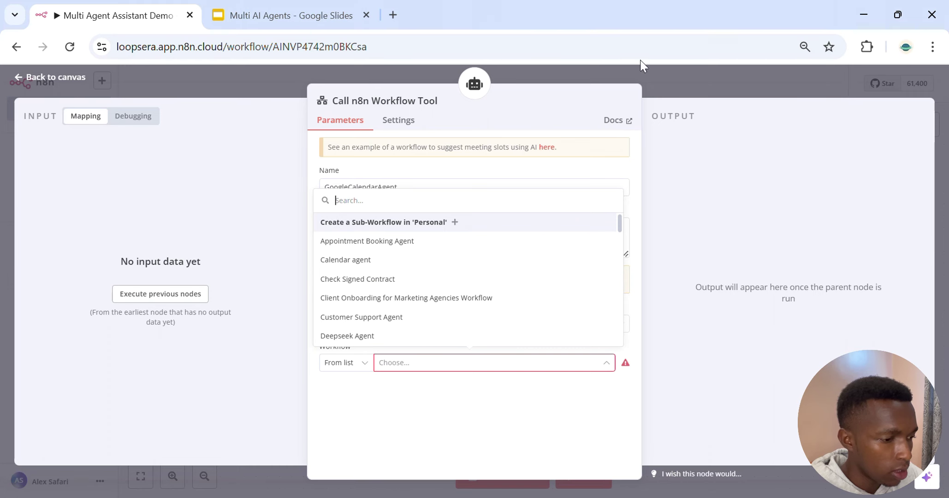
pyautogui.click(738, 91)
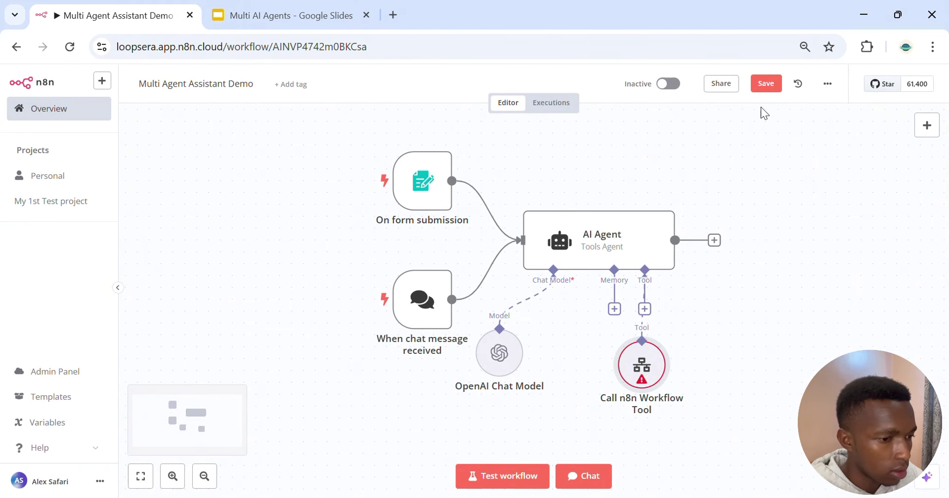
# Save the workflow, check the overview of all workflows and reopen Multi Agent Assistant Demo
pyautogui.click(765, 87)
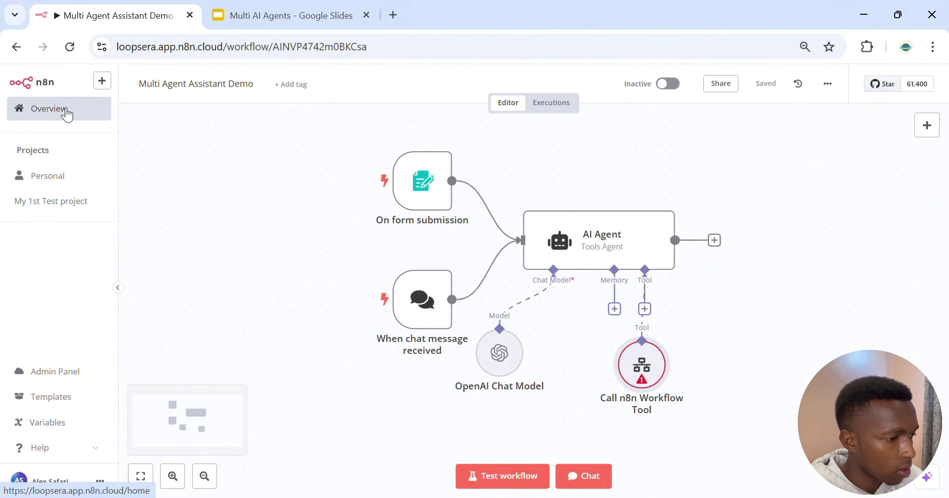
pyautogui.click(67, 115)
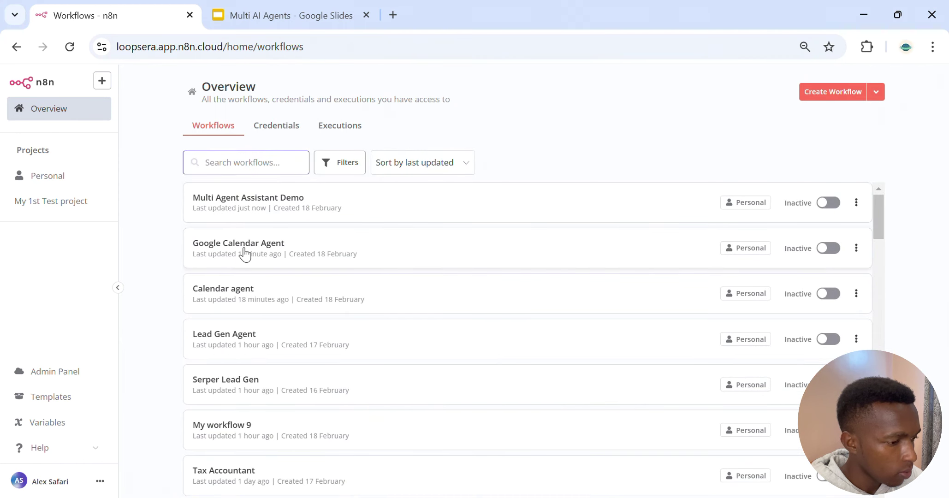
pyautogui.rightClick(245, 251)
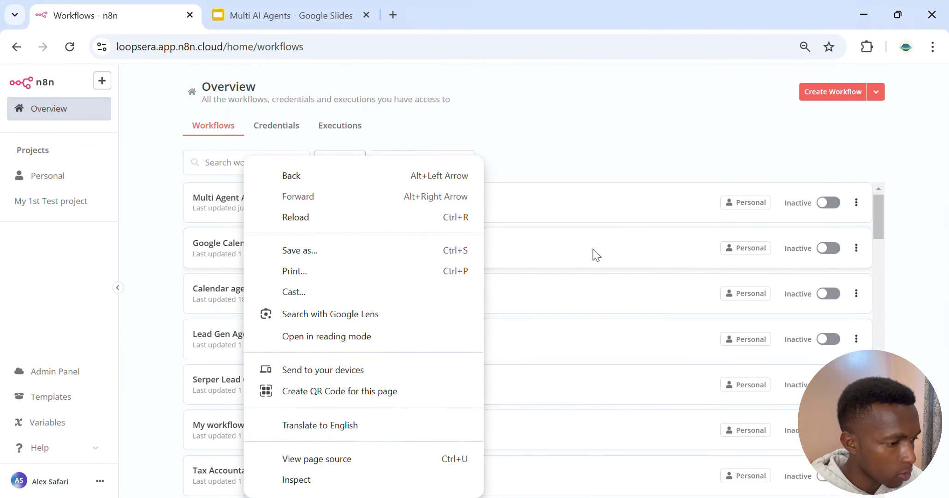
pyautogui.click(585, 142)
pyautogui.click(307, 205)
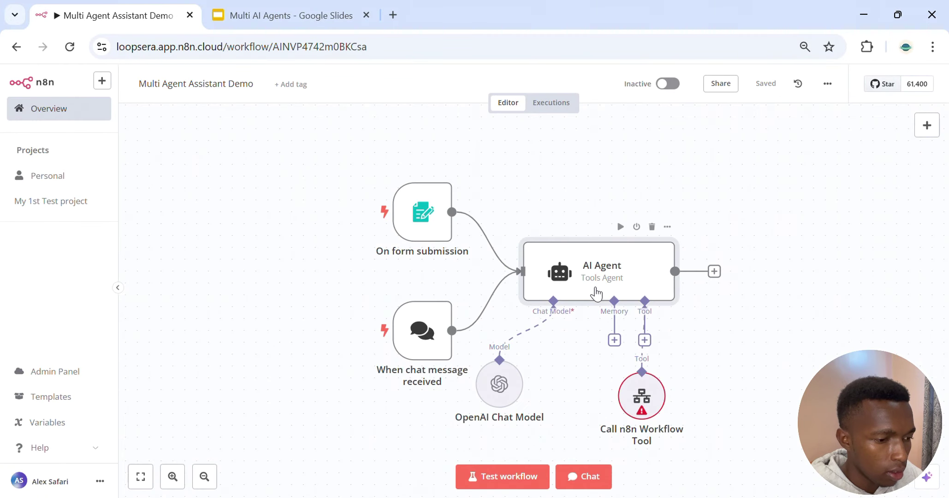
# Choose Google Calendar Agent as the workflow that the Call n8n Workflow Tool runs
pyautogui.doubleClick(645, 405)
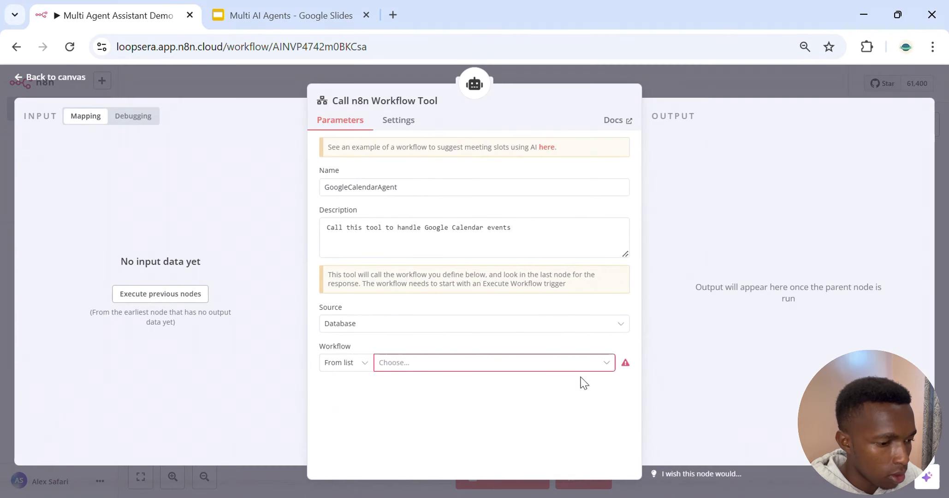
pyautogui.click(432, 364)
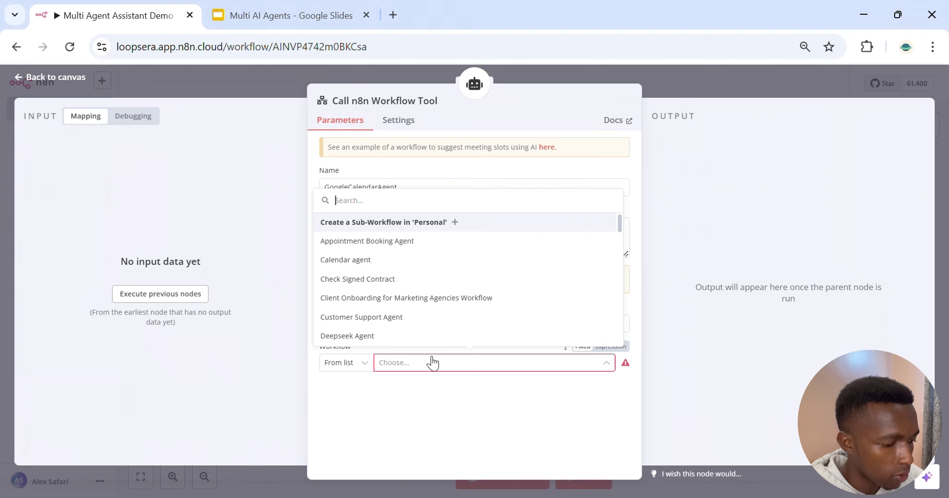
pyautogui.write('googl')
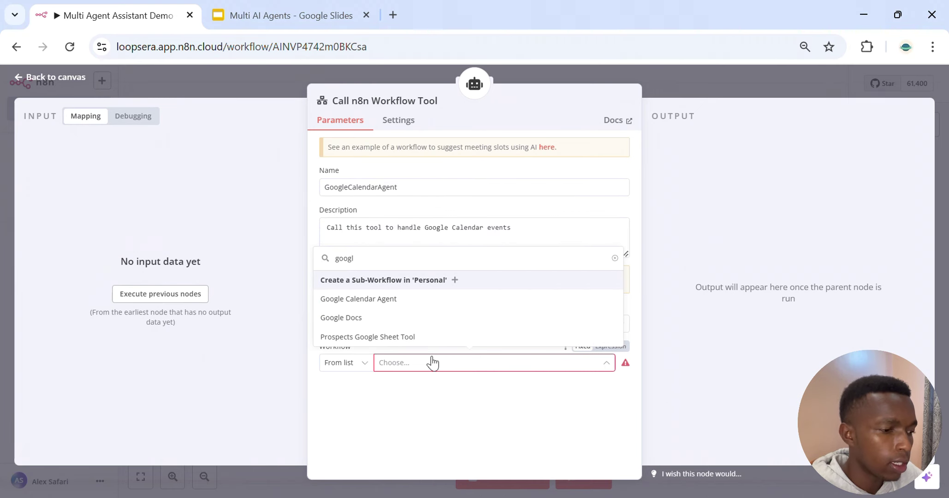
pyautogui.click(375, 301)
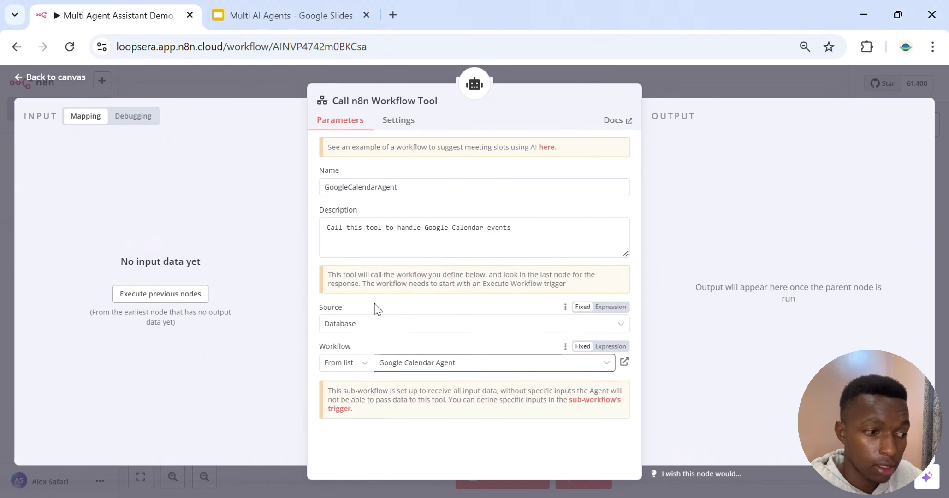
# Rename the Call n8n Workflow Tool node as Google Calendar Agent and return to the canvas
pyautogui.click(383, 101)
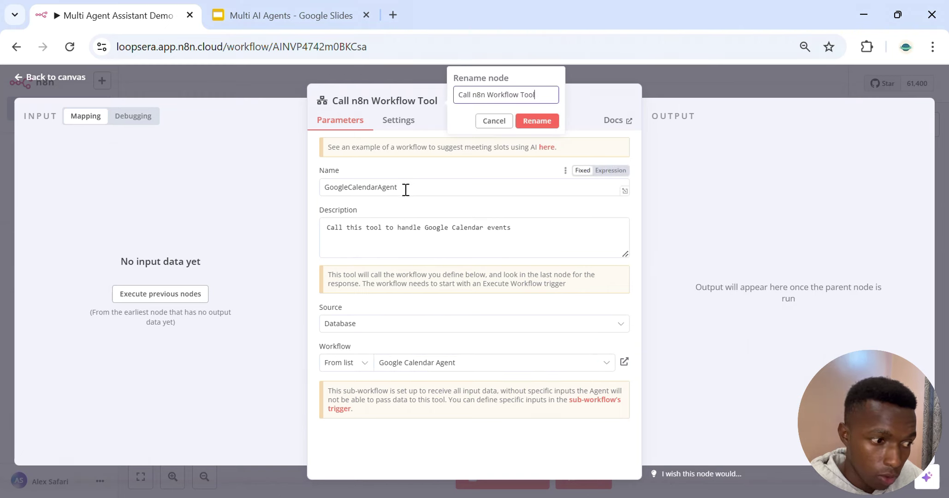
pyautogui.moveTo(408, 188); pyautogui.dragTo(266, 196)
pyautogui.hotkey('ctrl', 'c')
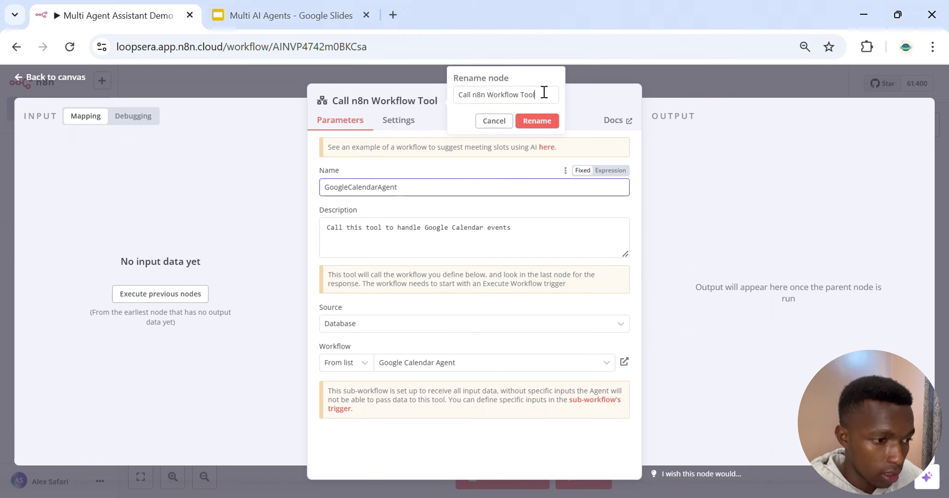
pyautogui.moveTo(542, 94); pyautogui.dragTo(430, 101)
pyautogui.hotkey('ctrl', 'v')
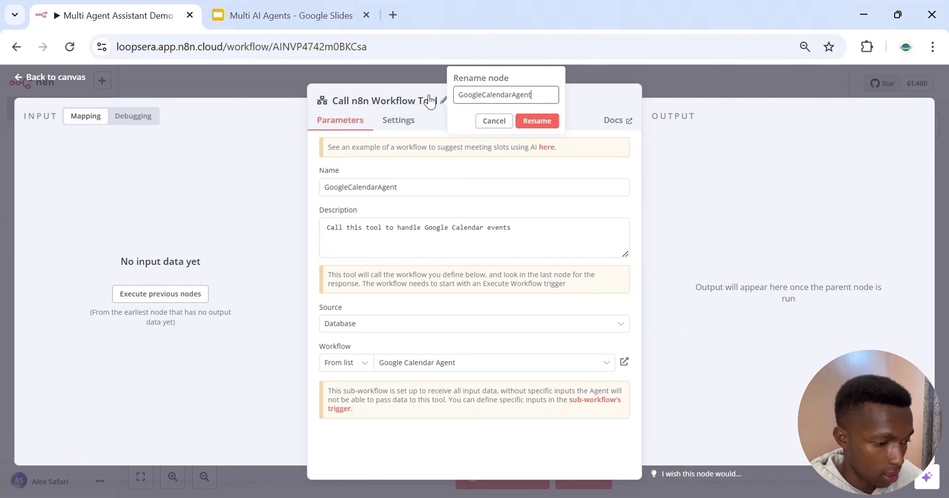
pyautogui.click(486, 98)
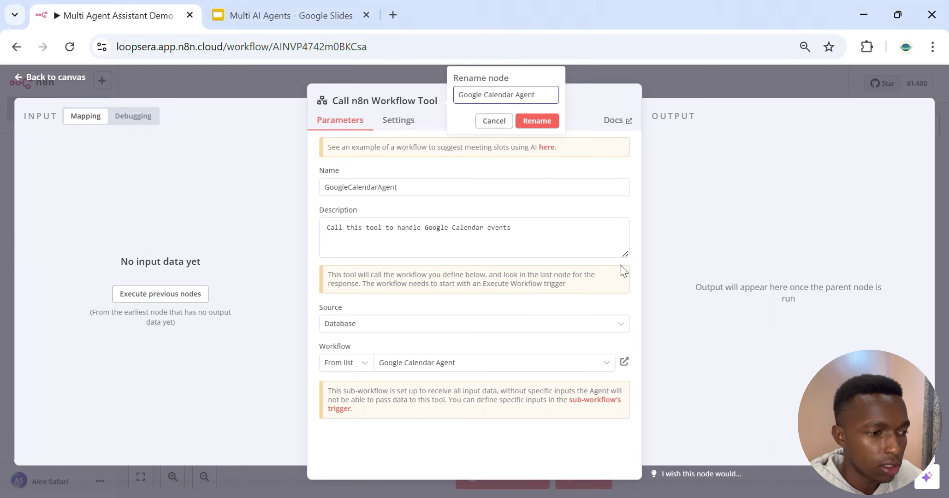
pyautogui.press('Return')
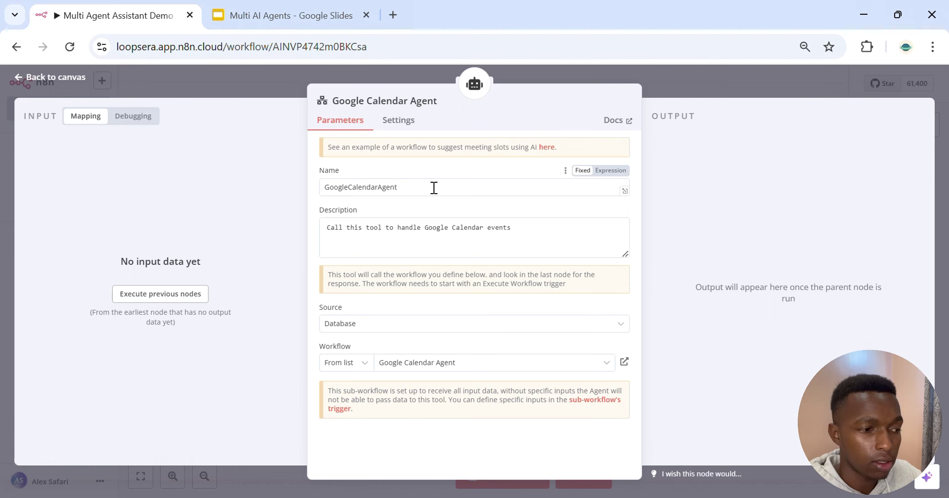
pyautogui.click(746, 85)
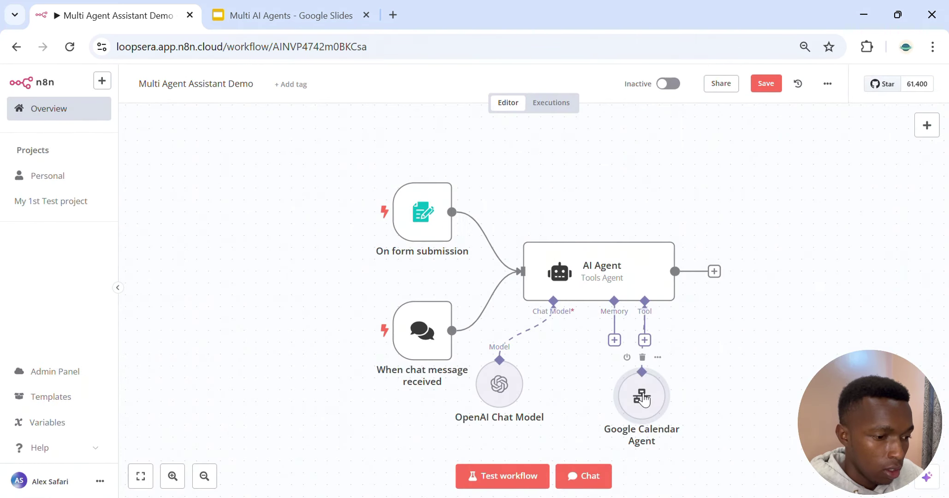
# Shift the Google Calendar Agent node slightly right below the AI Agent and save the workflow
pyautogui.moveTo(644, 399); pyautogui.dragTo(692, 399)
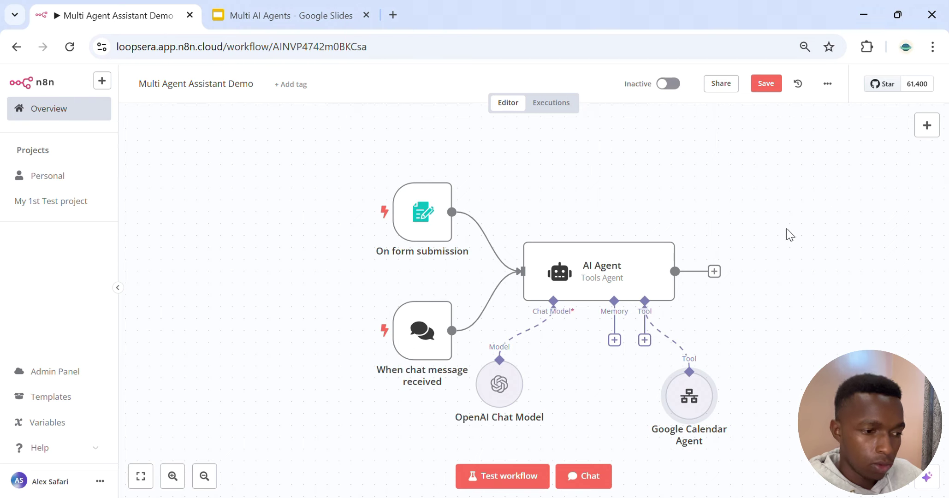
pyautogui.click(766, 84)
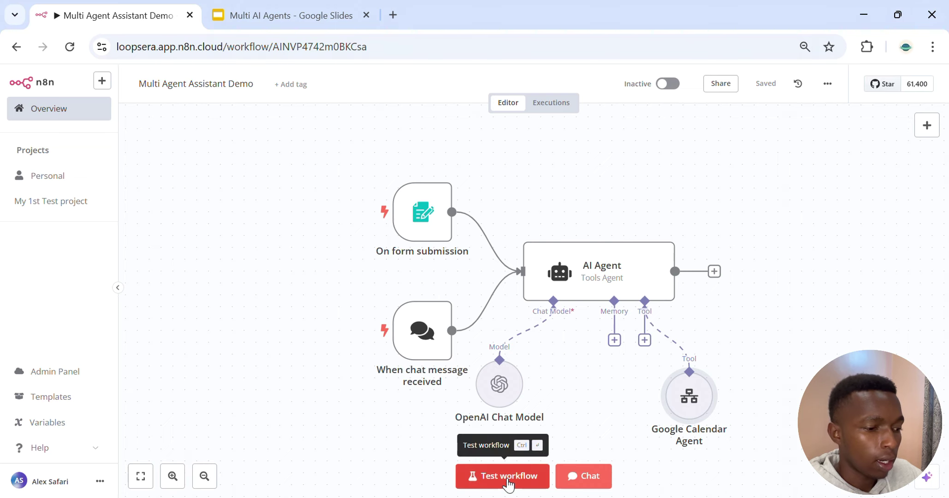
# Open the test chat and draft a message asking to schedule a meeting with a named contact at 3 pm
pyautogui.click(582, 476)
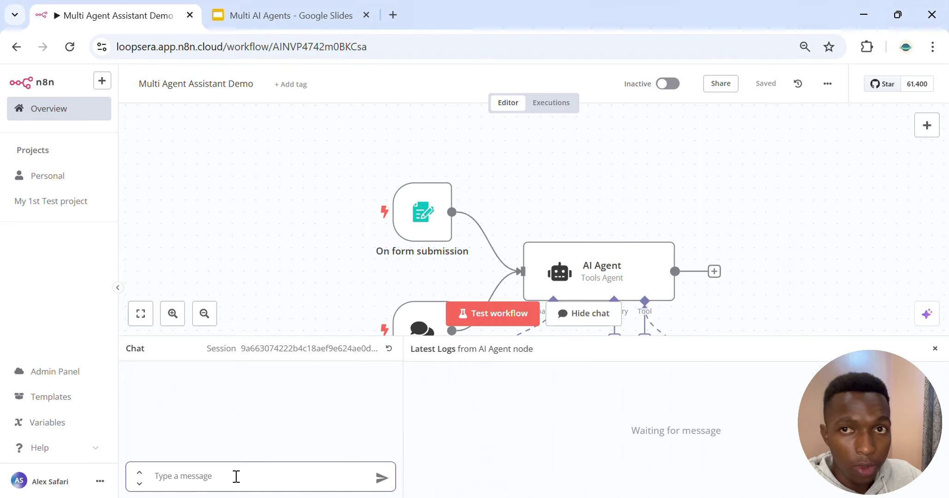
pyautogui.scroll(-2, 682, 189)
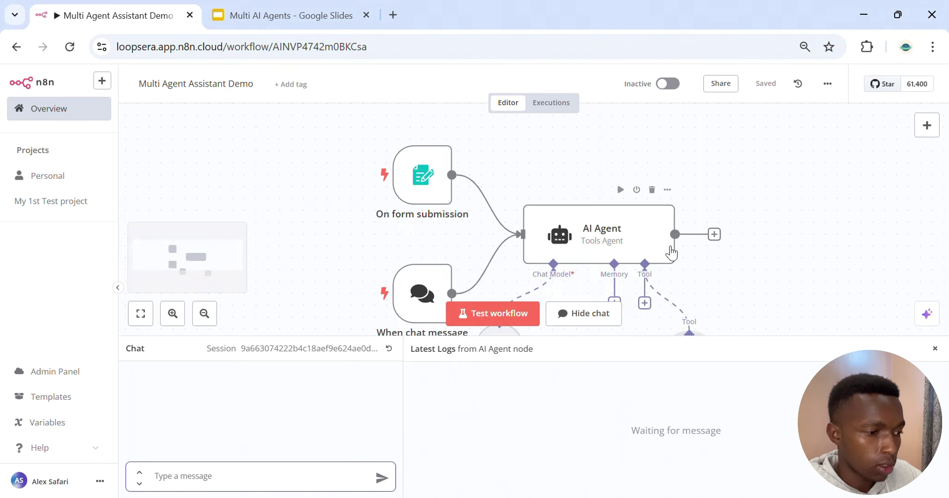
pyautogui.write('schedule a')
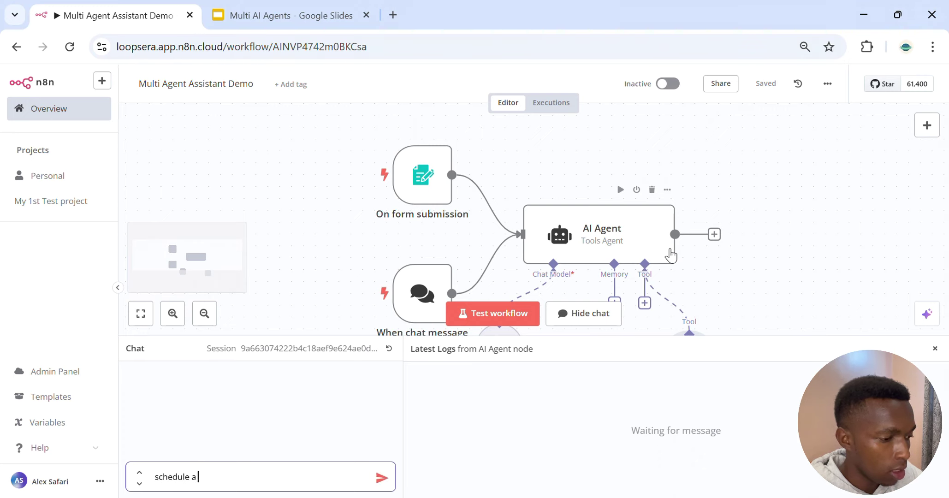
pyautogui.write(' meeting')
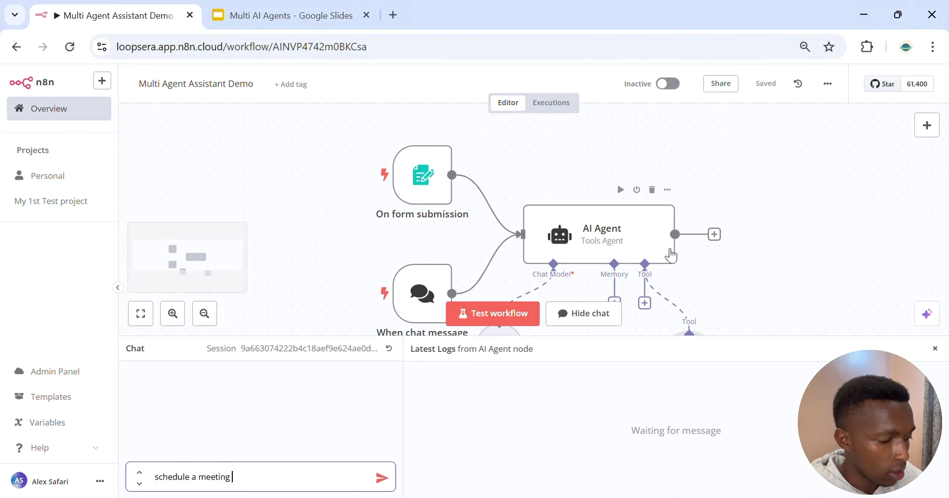
pyautogui.write(' with ')
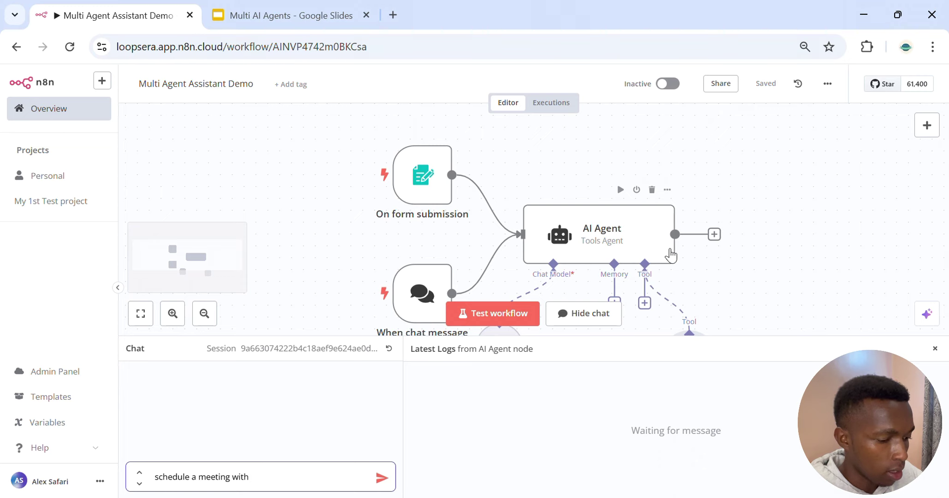
pyautogui.write('alex')
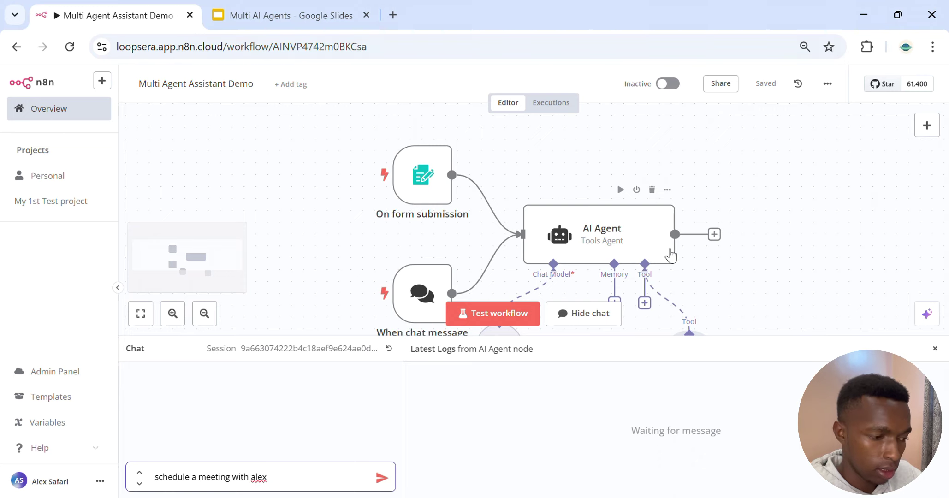
pyautogui.write(' at 3')
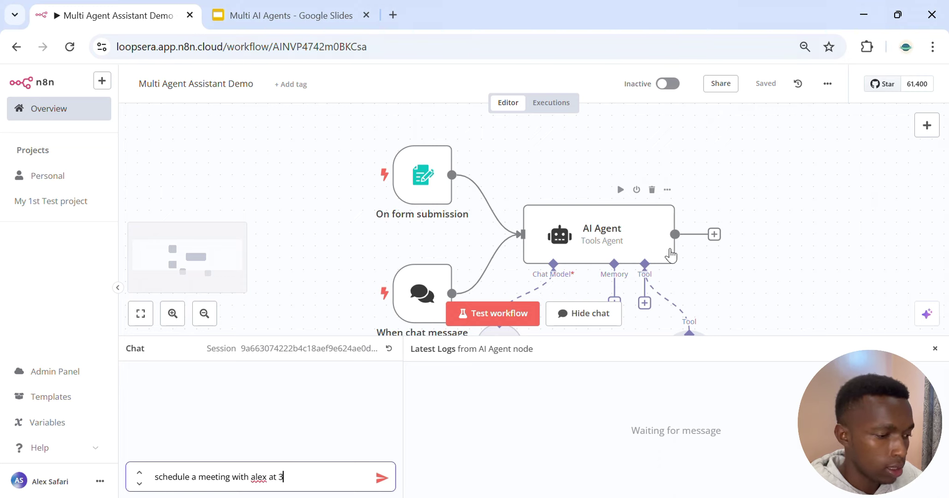
pyautogui.write(' pm')
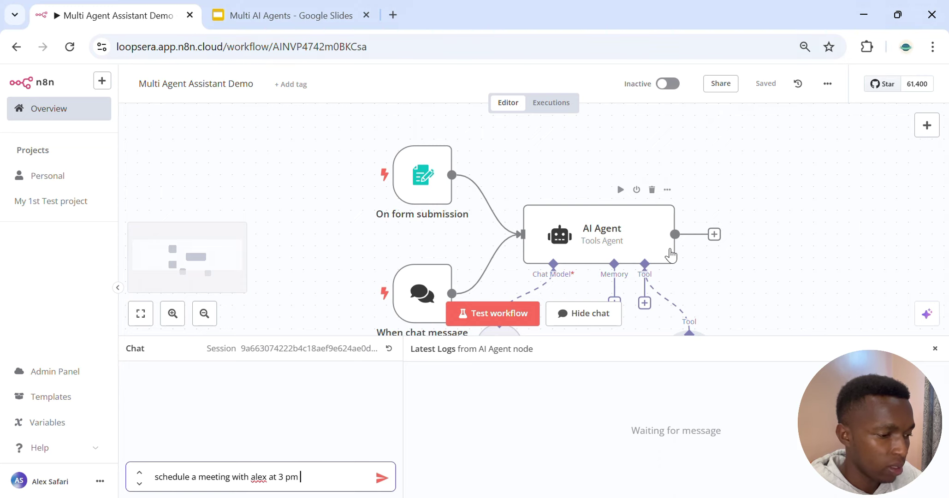
pyautogui.write(' today')
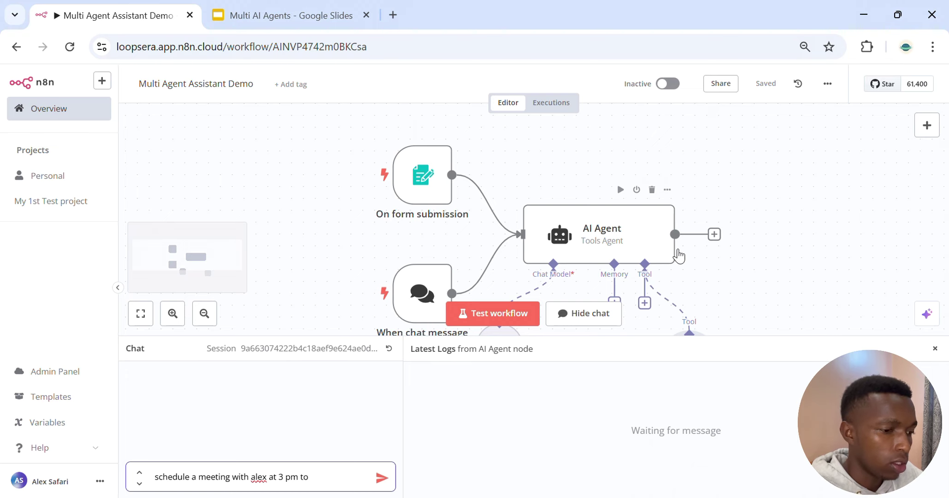
# Complete the meeting request with the date "on 18th february 2025" and send it to the AI Agent
pyautogui.click(576, 256)
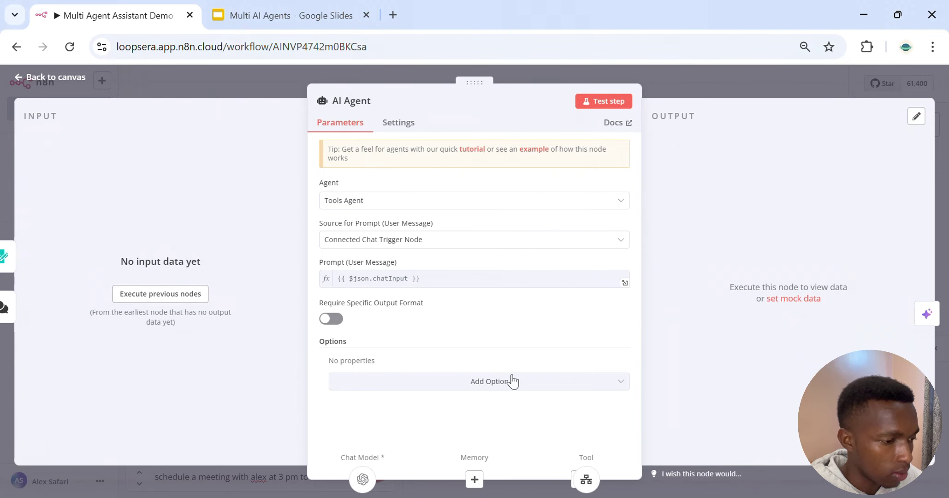
pyautogui.click(721, 82)
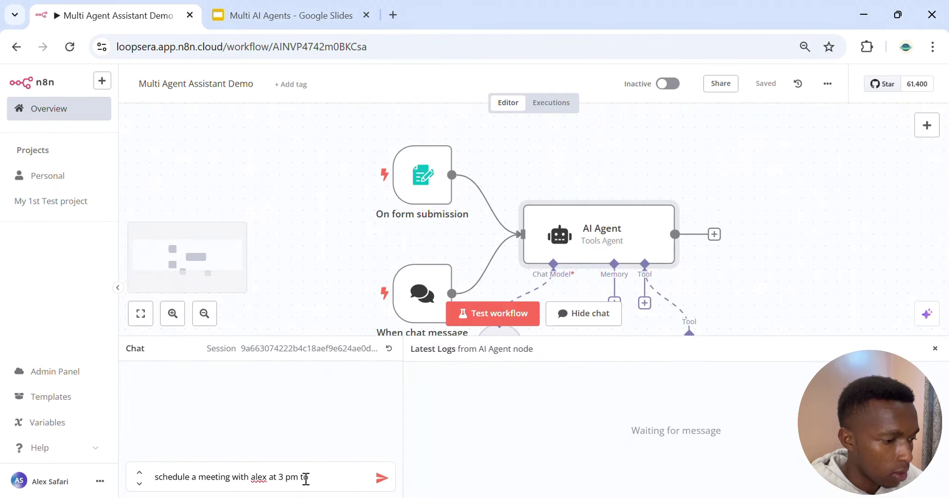
pyautogui.click(326, 475)
pyautogui.press('BackSpace')
pyautogui.press('BackSpace')
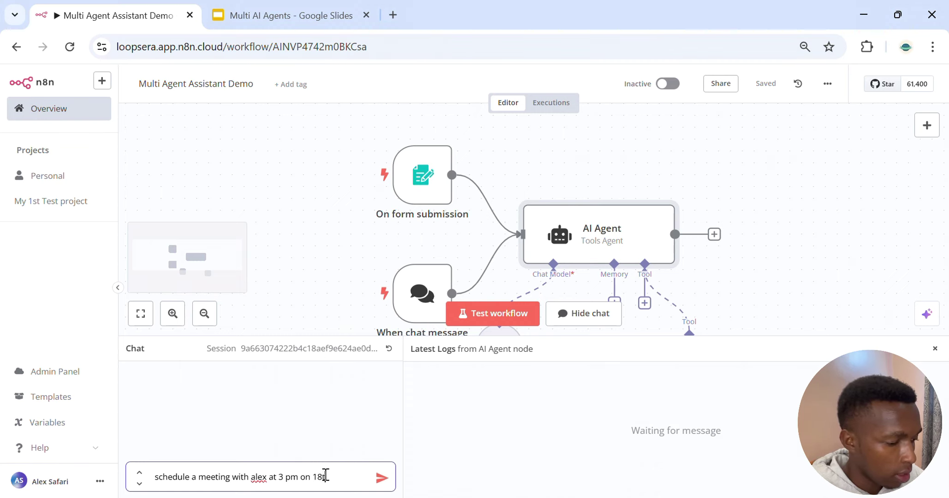
pyautogui.write('ebrua')
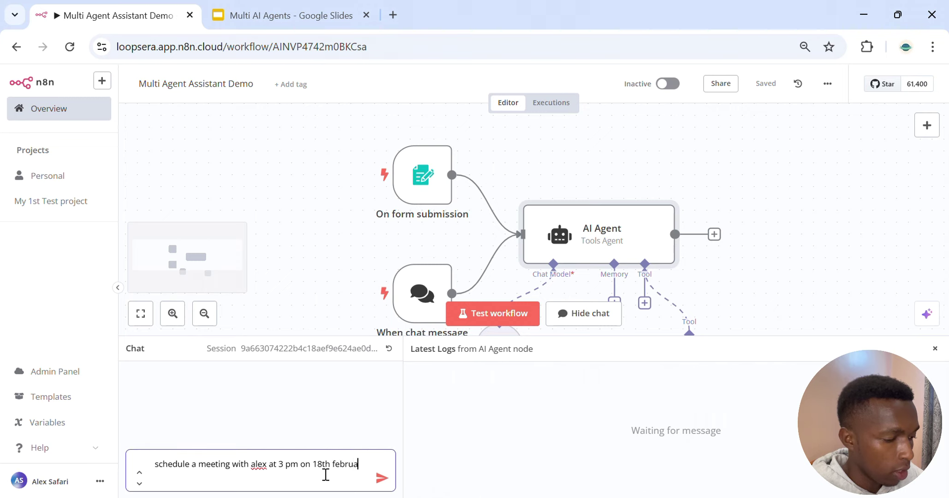
pyautogui.write('ry 2025')
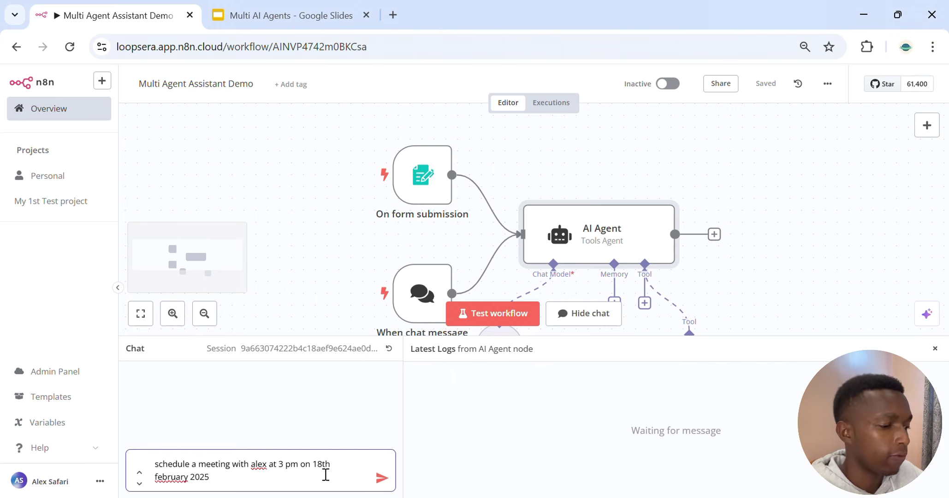
pyautogui.click(383, 480)
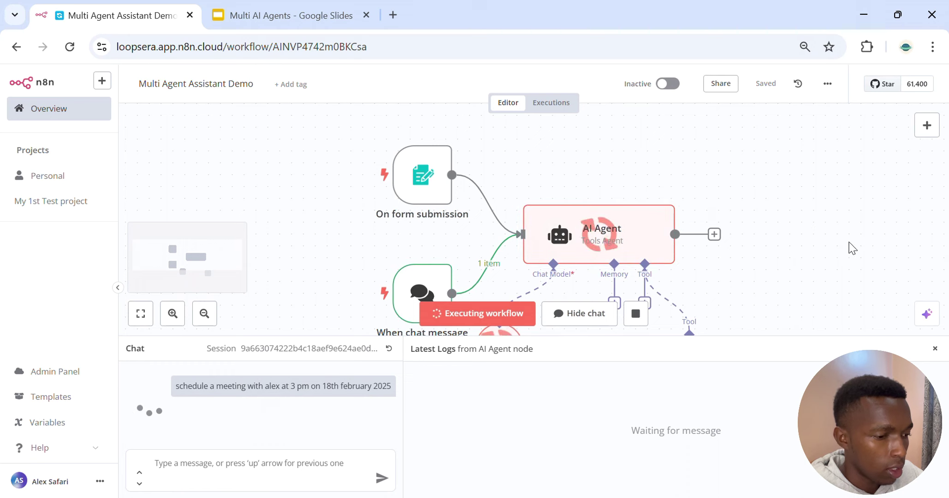
# Close the chat and inspect the Google Calendar Agent tool node's settings and last run output
pyautogui.click(935, 348)
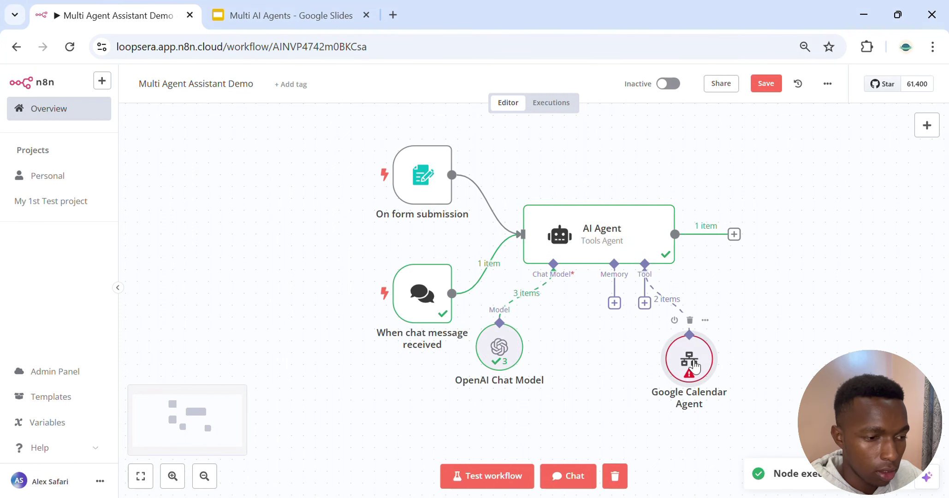
pyautogui.doubleClick(695, 367)
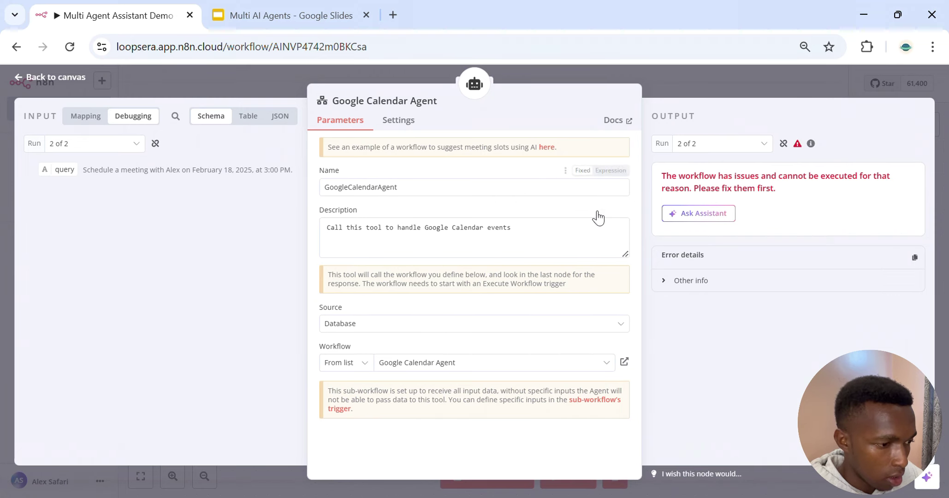
pyautogui.click(625, 191)
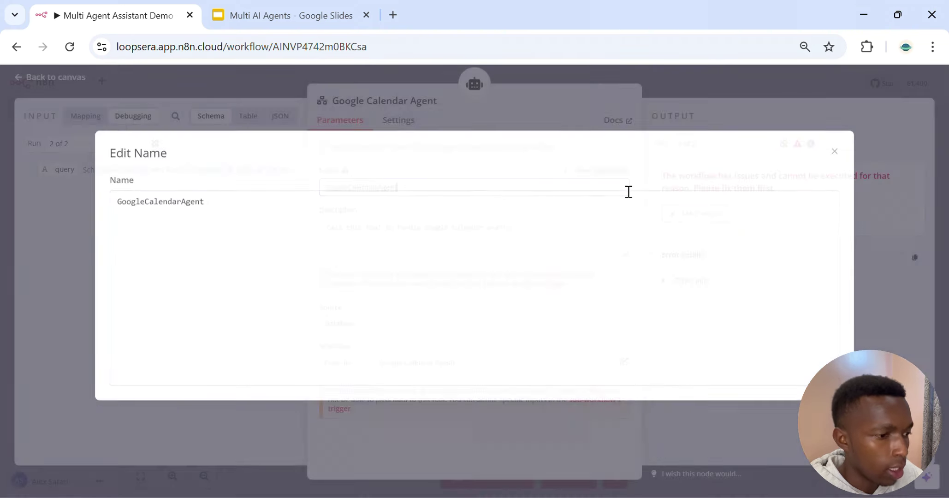
pyautogui.click(669, 103)
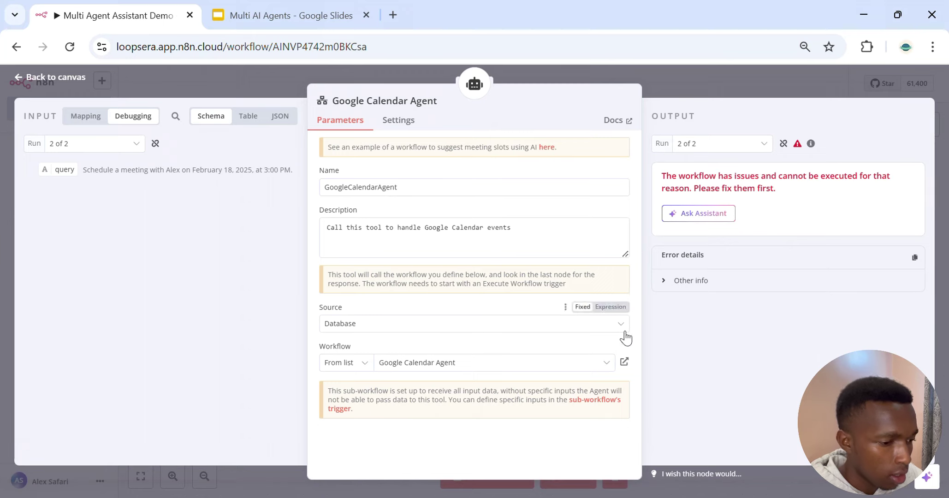
# Open the Google Calendar Agent sub-workflow and copy its 18 Feb 18:08:11 execution into the editor
pyautogui.click(624, 362)
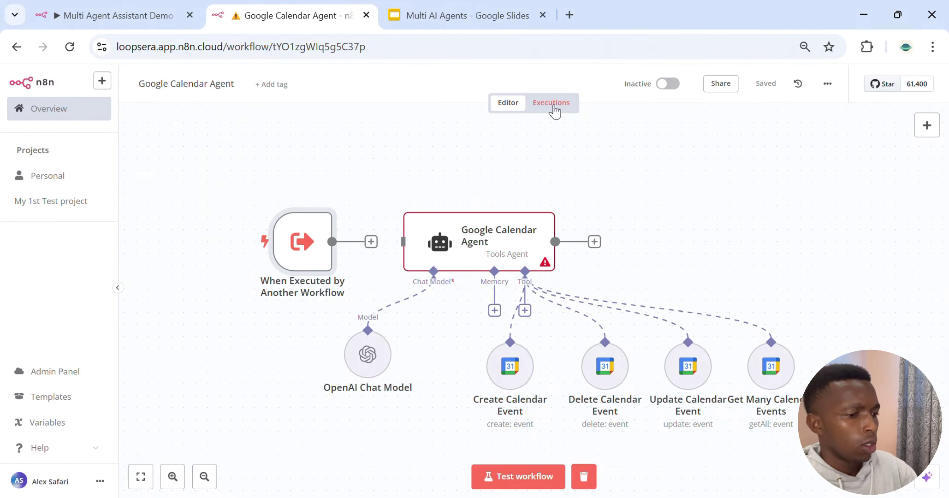
pyautogui.click(552, 104)
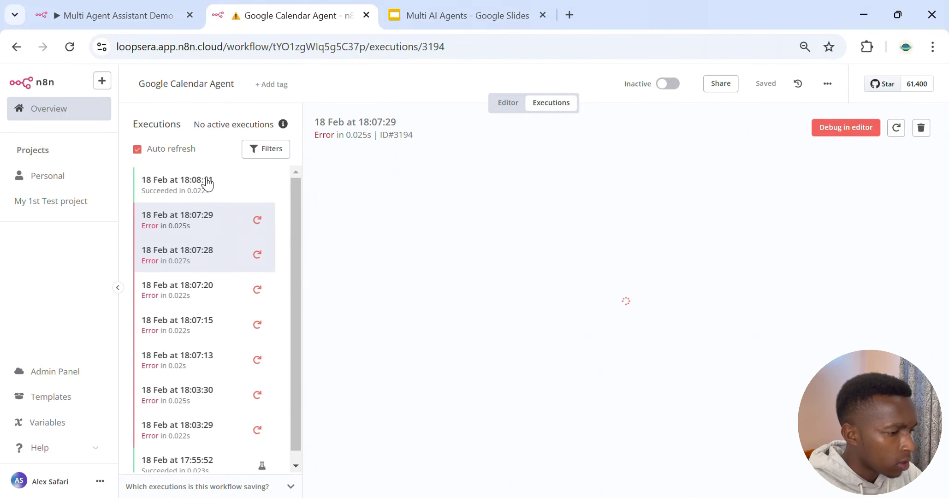
pyautogui.click(208, 186)
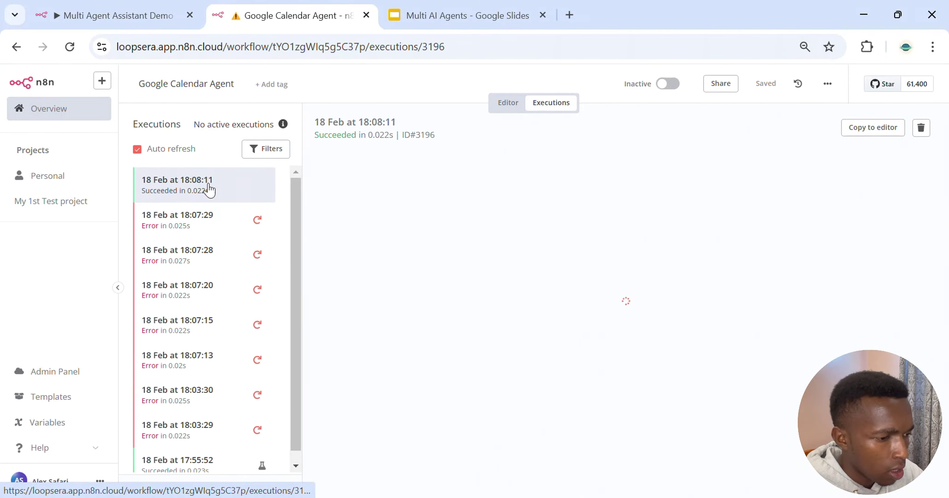
pyautogui.click(873, 127)
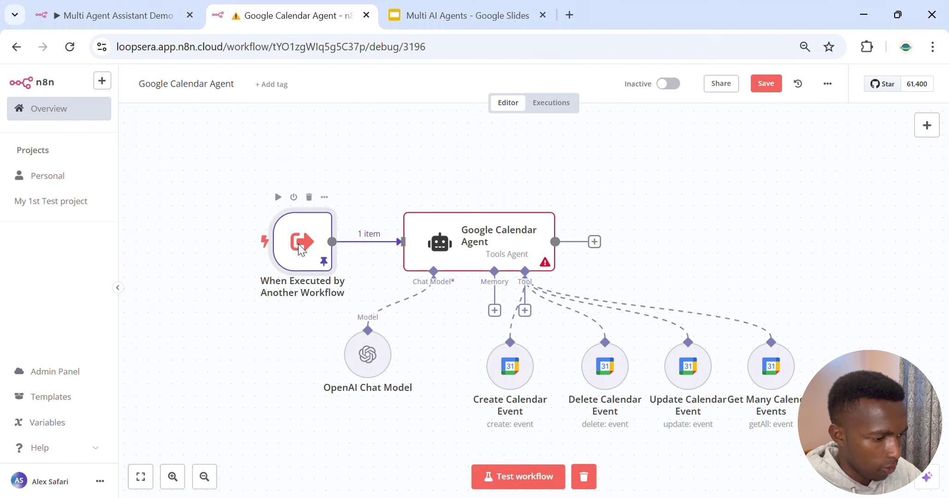
# Examine the query data received by the When Executed by Another Workflow trigger and return to the canvas
pyautogui.doubleClick(299, 246)
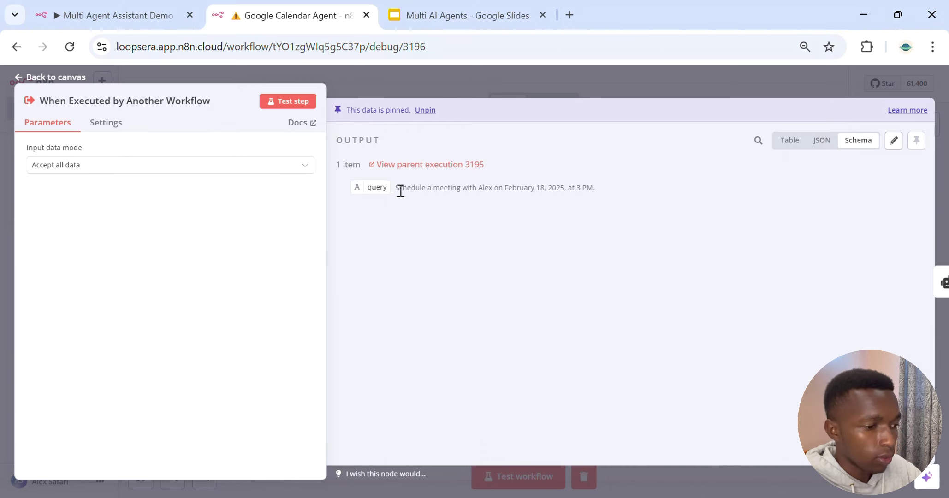
pyautogui.moveTo(394, 187); pyautogui.dragTo(603, 186)
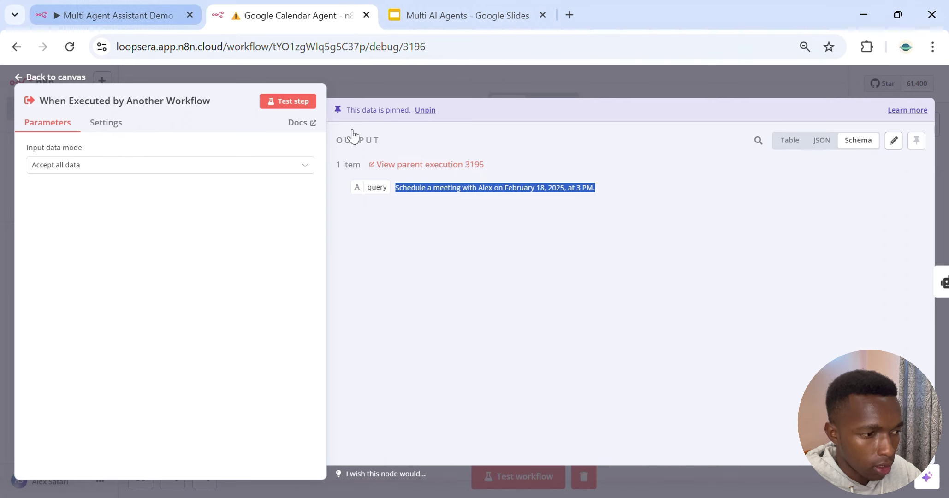
pyautogui.click(475, 87)
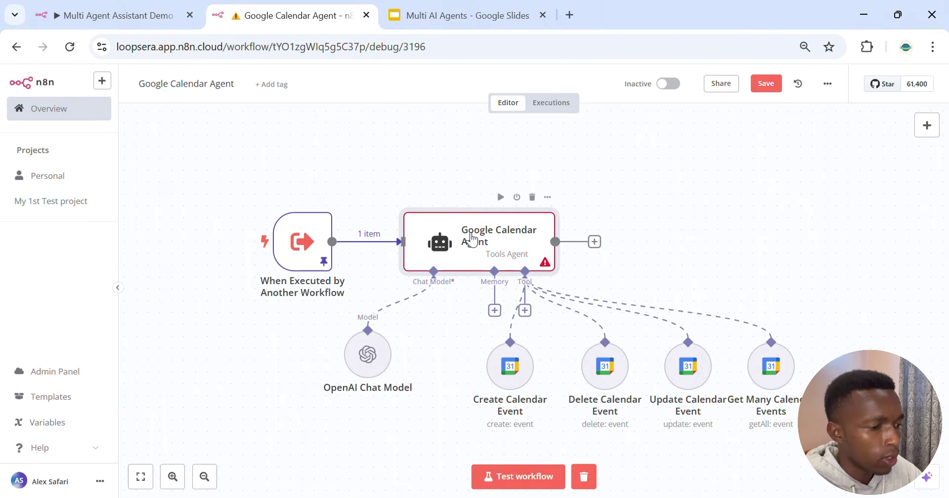
# Map the trigger's query field into the Google Calendar Agent's prompt text as {{ $json.query }}
pyautogui.doubleClick(471, 239)
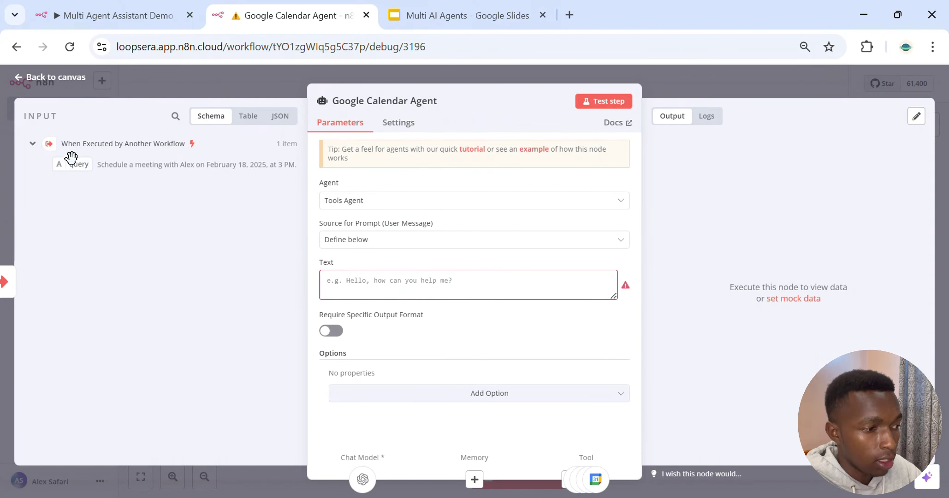
pyautogui.moveTo(72, 158); pyautogui.dragTo(352, 277)
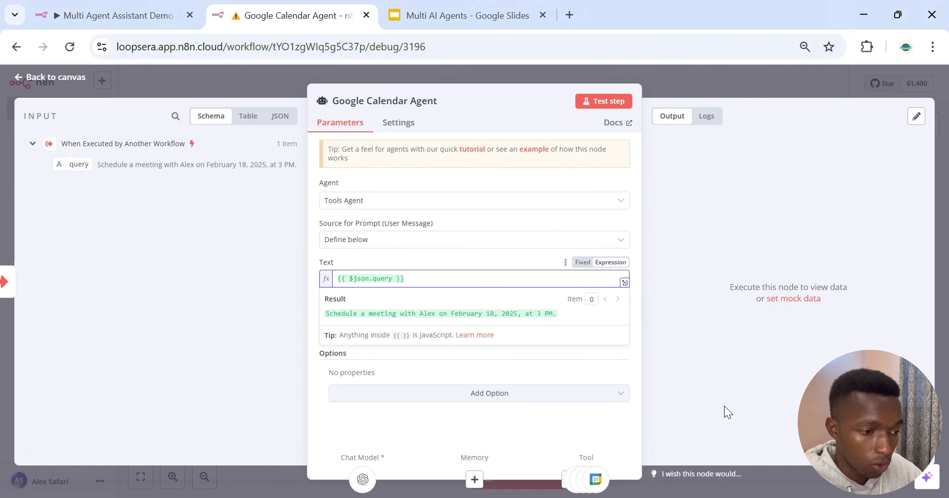
pyautogui.click(696, 75)
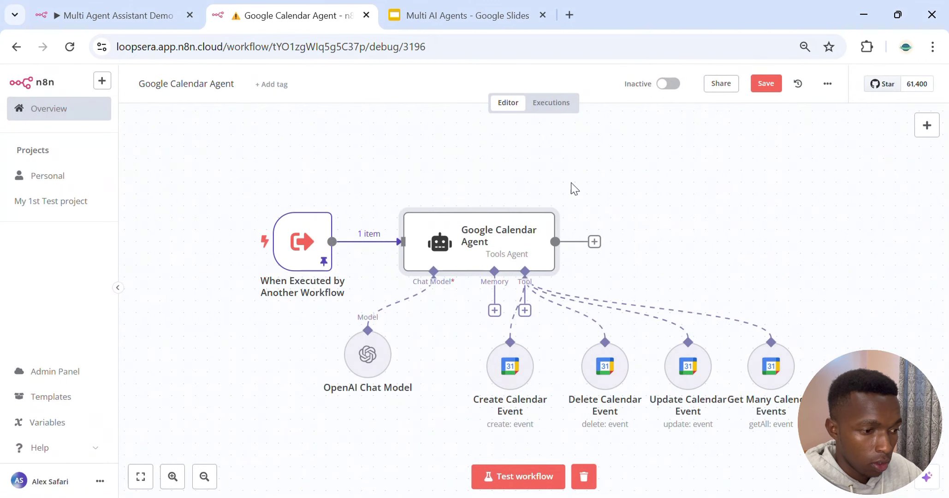
# Test the Google Calendar Agent node with the copied query and review its output text
pyautogui.doubleClick(474, 250)
pyautogui.click(604, 101)
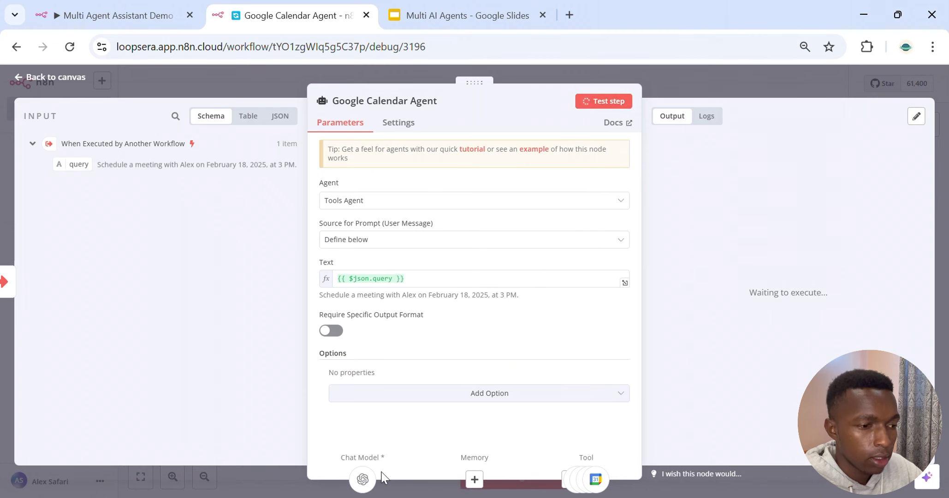
pyautogui.click(710, 75)
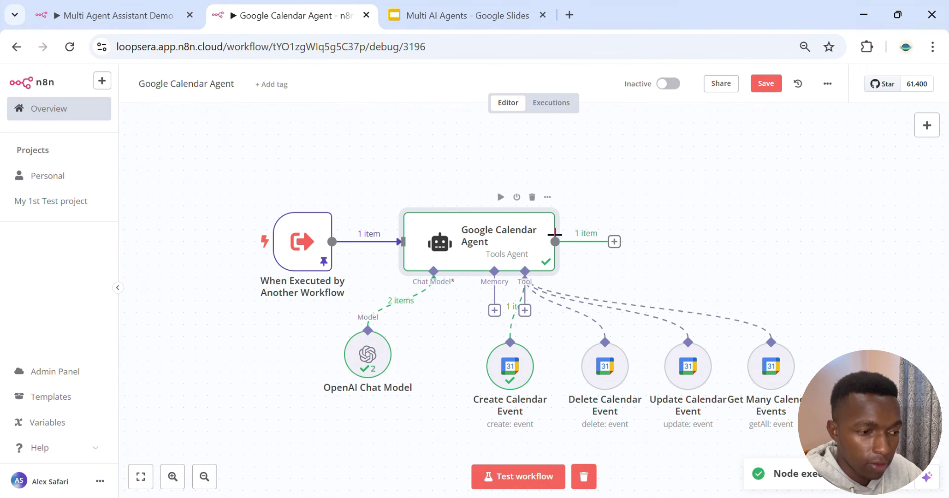
pyautogui.doubleClick(492, 249)
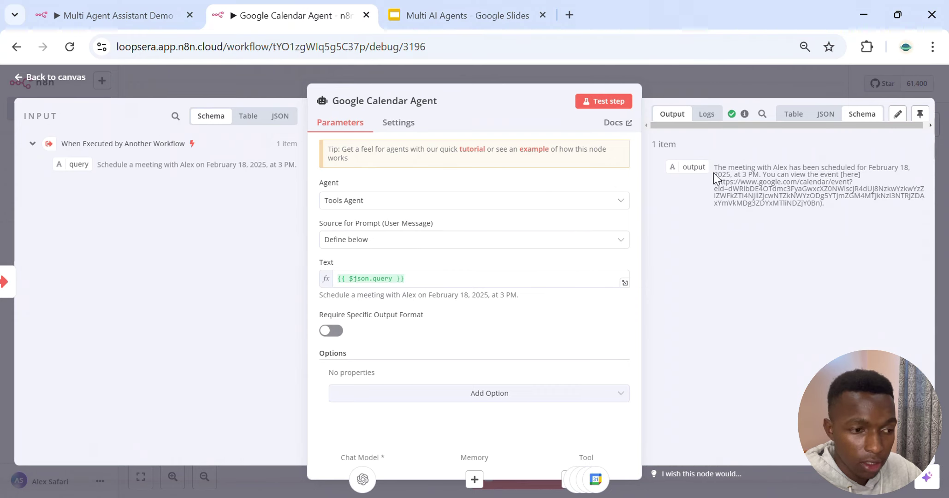
pyautogui.moveTo(715, 168); pyautogui.dragTo(825, 208)
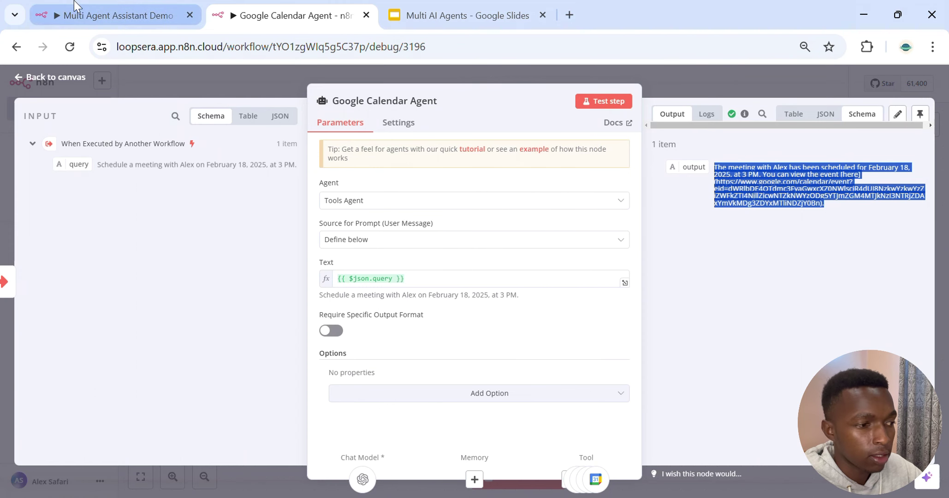
# Switch back to the Multi Agent Assistant Demo workflow and inspect the AI Agent node's input and output
pyautogui.click(110, 10)
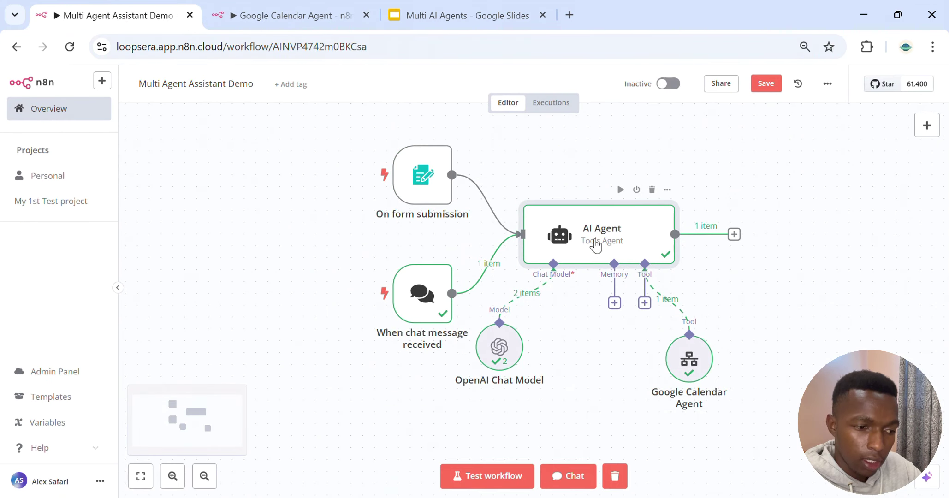
pyautogui.doubleClick(596, 245)
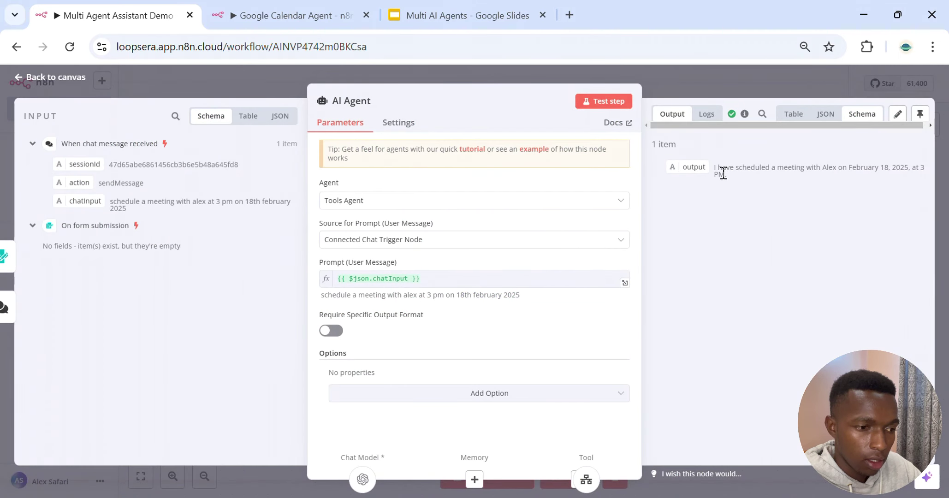
# Close the AI Agent node and examine the query output of its Google Calendar Agent tool
pyautogui.click(708, 79)
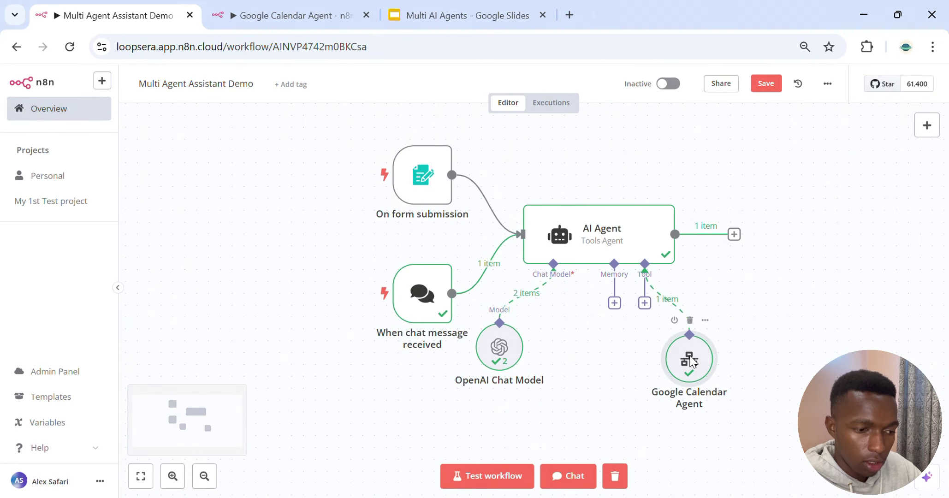
pyautogui.doubleClick(689, 360)
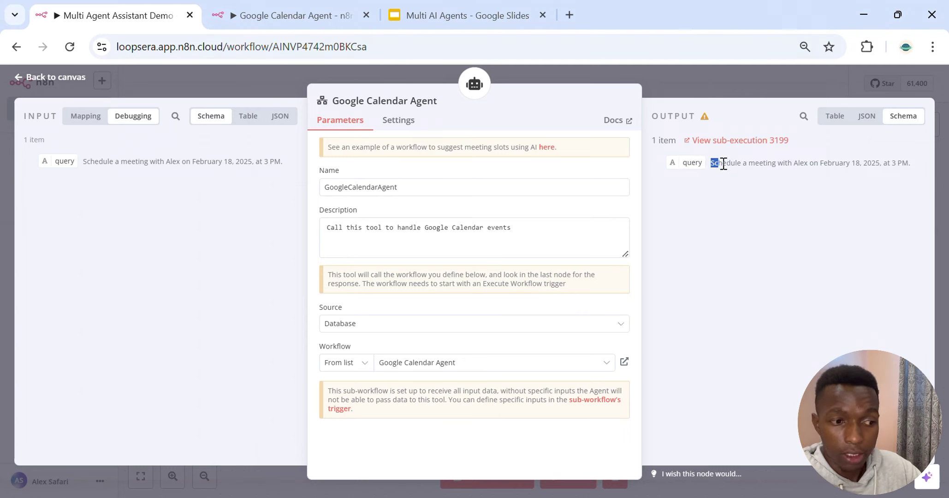
pyautogui.moveTo(712, 163); pyautogui.dragTo(914, 167)
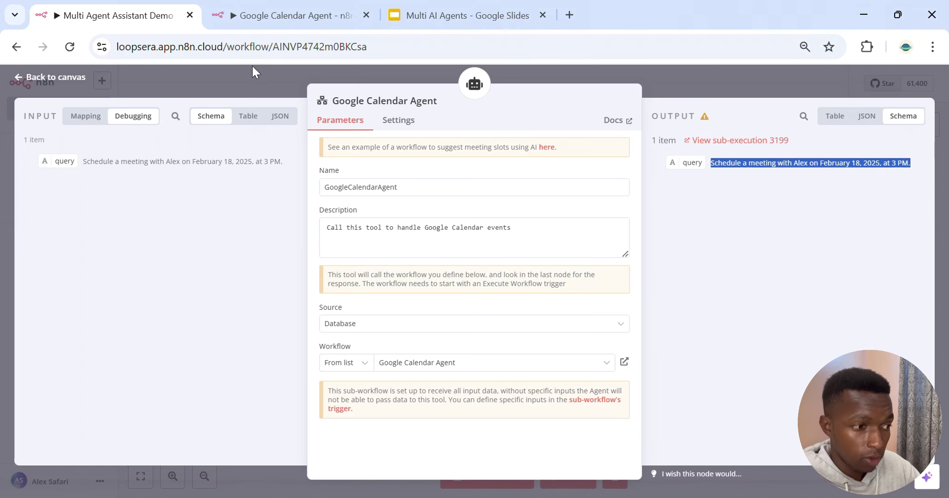
# Compare the query received by the Google Calendar Agent workflow's When Executed by Another Workflow trigger with the main workflow's tool output
pyautogui.click(246, 23)
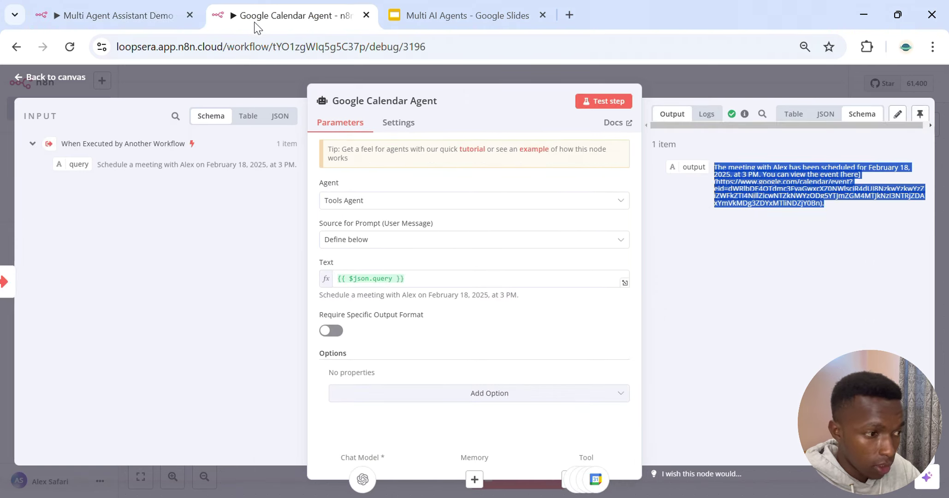
pyautogui.click(686, 75)
pyautogui.doubleClick(303, 260)
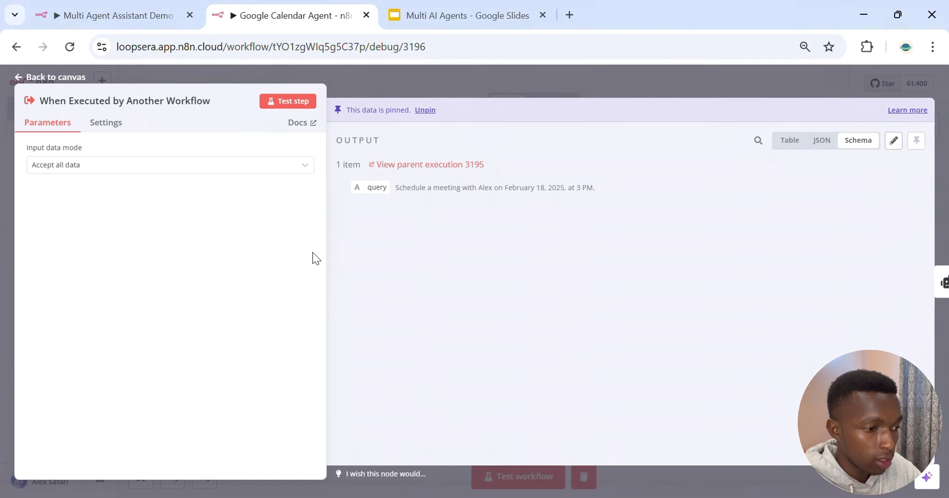
pyautogui.moveTo(401, 187); pyautogui.dragTo(610, 178)
pyautogui.click(111, 23)
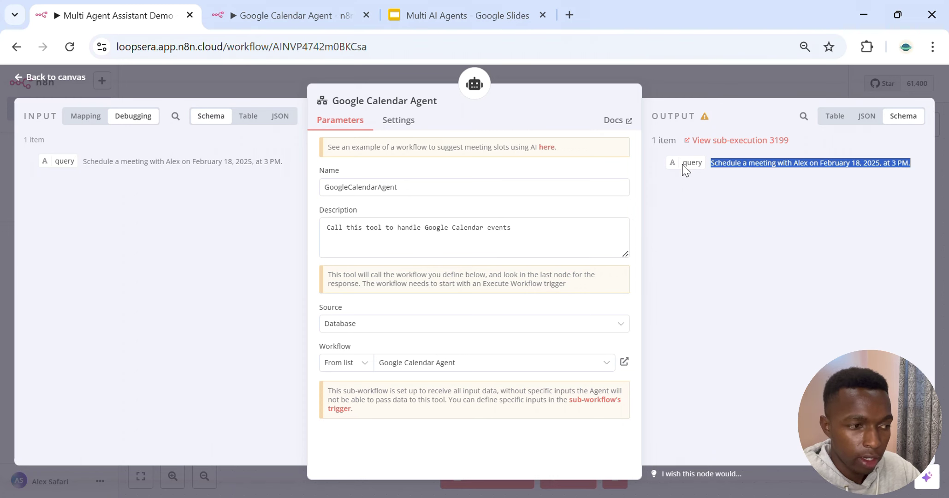
pyautogui.click(295, 17)
pyautogui.click(521, 69)
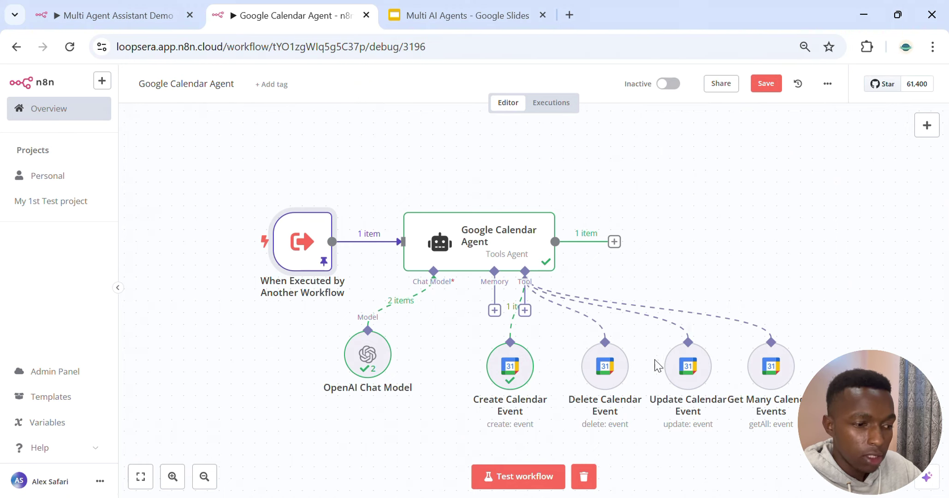
# Review the Google Calendar Agent node's output in its own workflow and return to the canvas
pyautogui.click(150, 12)
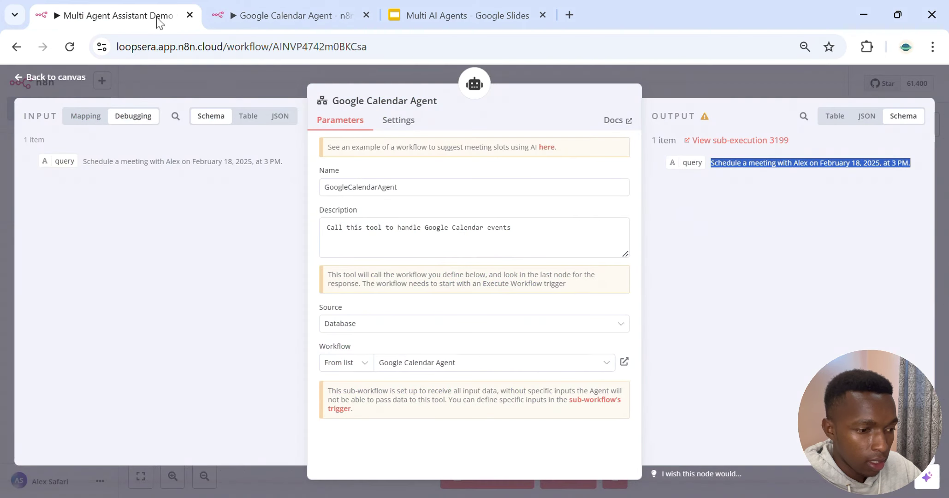
pyautogui.click(297, 16)
pyautogui.doubleClick(478, 245)
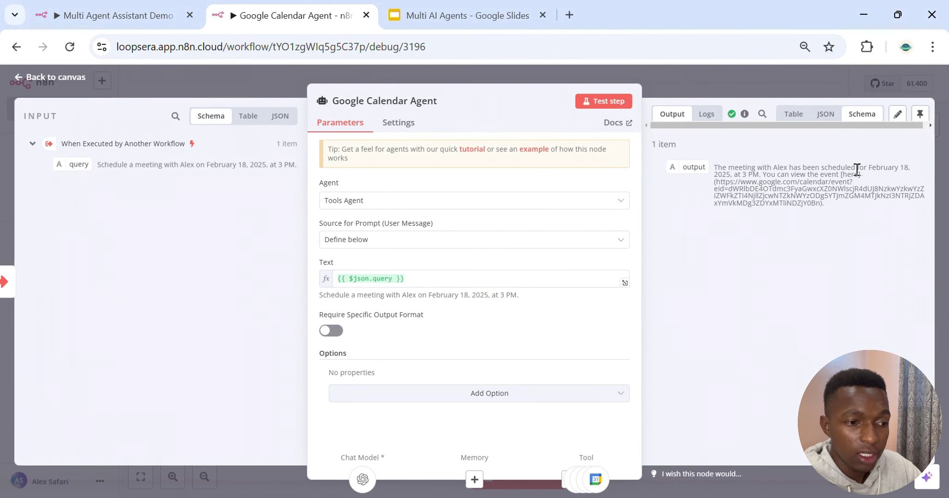
pyautogui.click(737, 87)
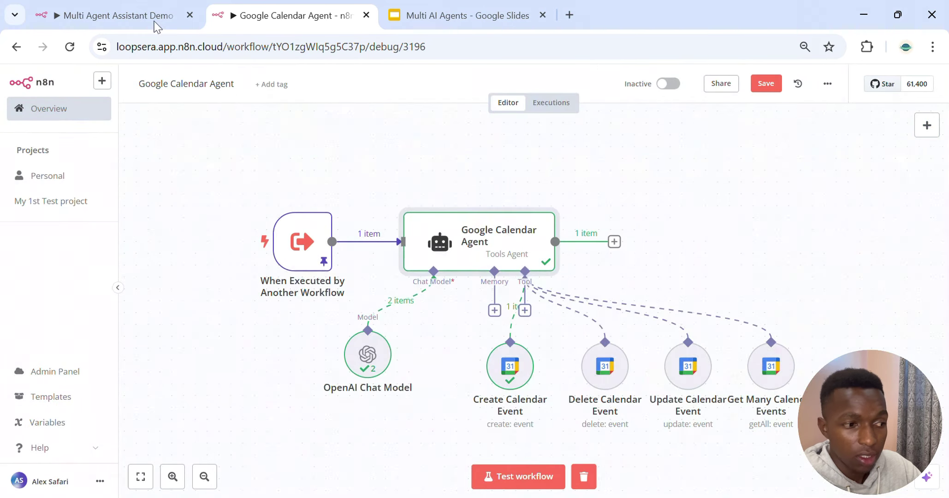
# Switch to the Multi Agent Assistant Demo workflow, review the main AI Agent's output text and return to the canvas
pyautogui.click(104, 11)
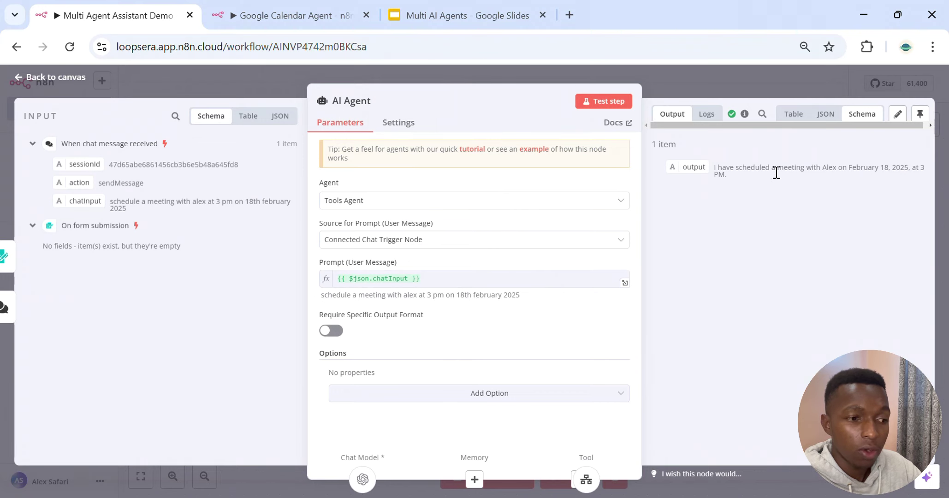
pyautogui.doubleClick(713, 168)
pyautogui.moveTo(715, 168); pyautogui.dragTo(747, 183)
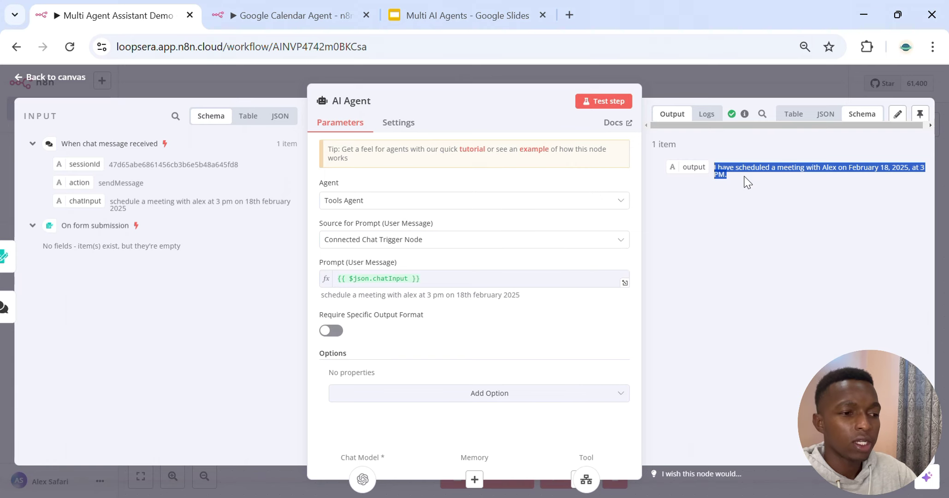
pyautogui.click(705, 79)
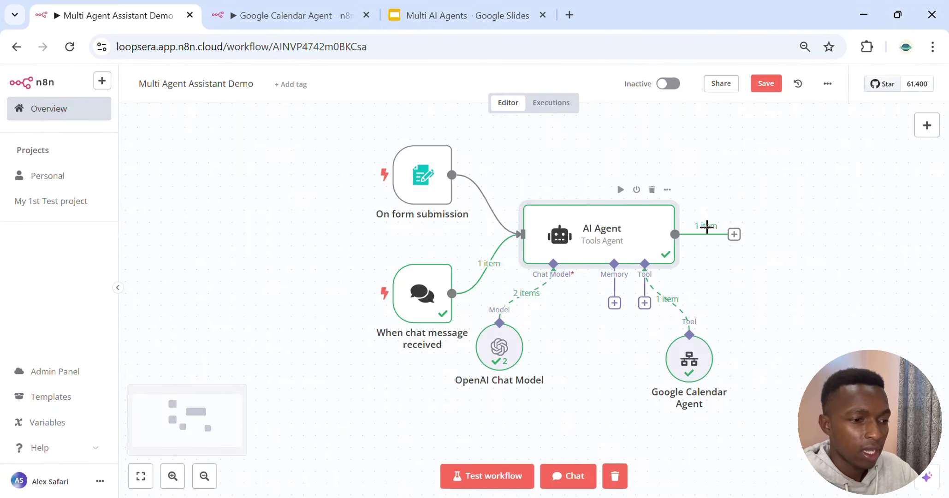